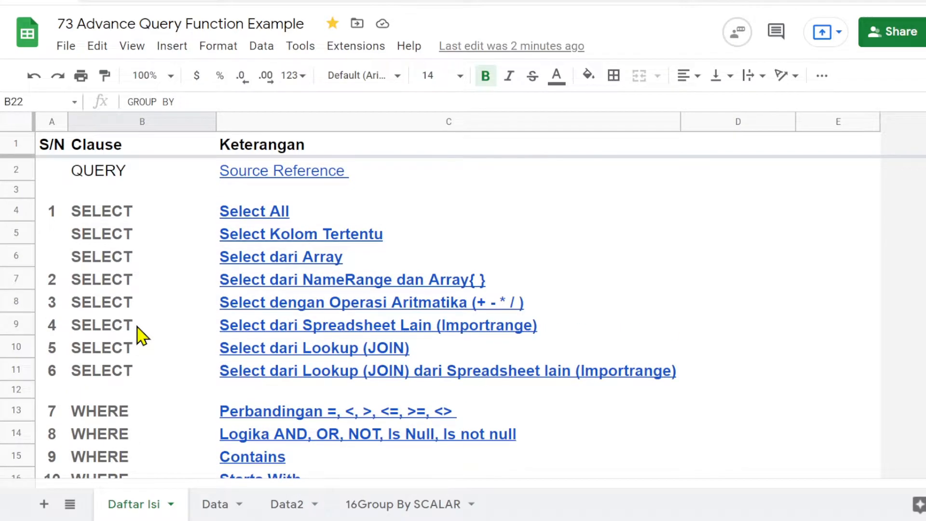
Look through the clause list on the Daftar Isi sheet, including the GROUP BY aggregation entries and the Scalar functions of item 16.
scroll(77, 234, down, 7)
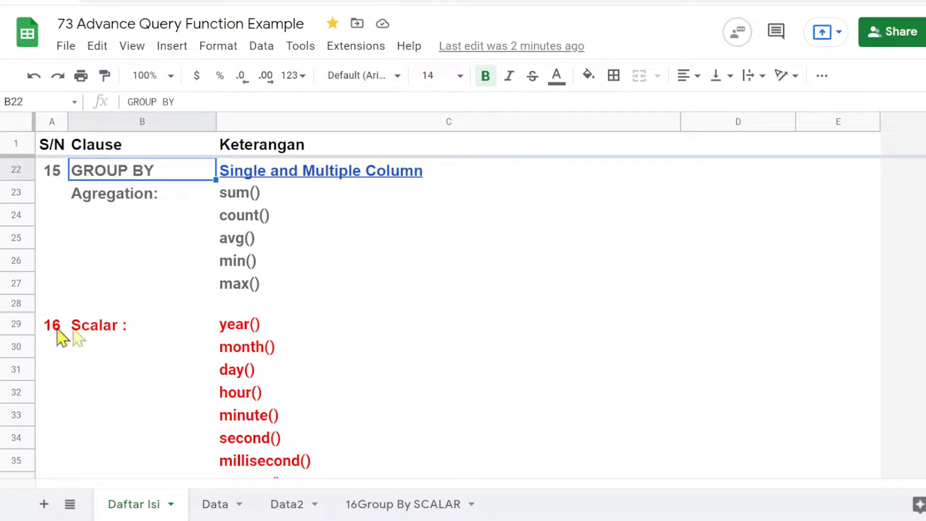
scroll(131, 340, up, 2)
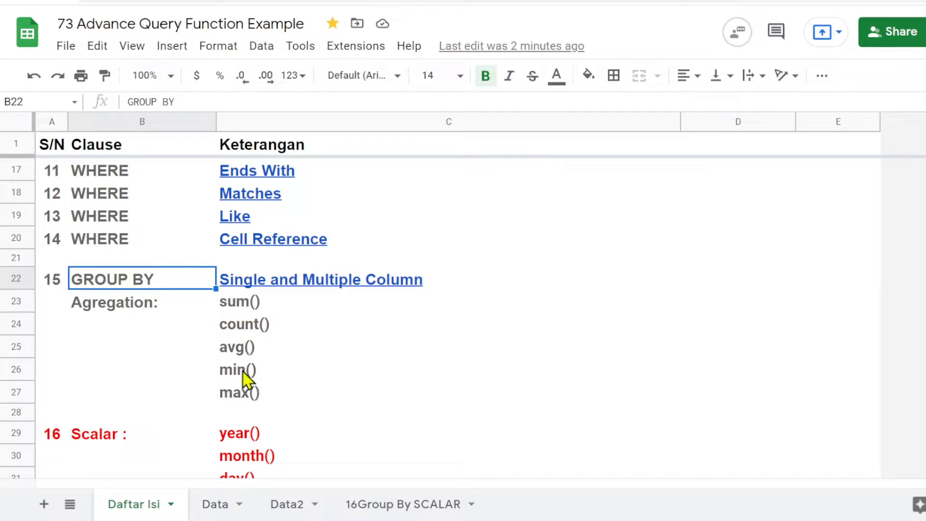
mouse_move(352, 285)
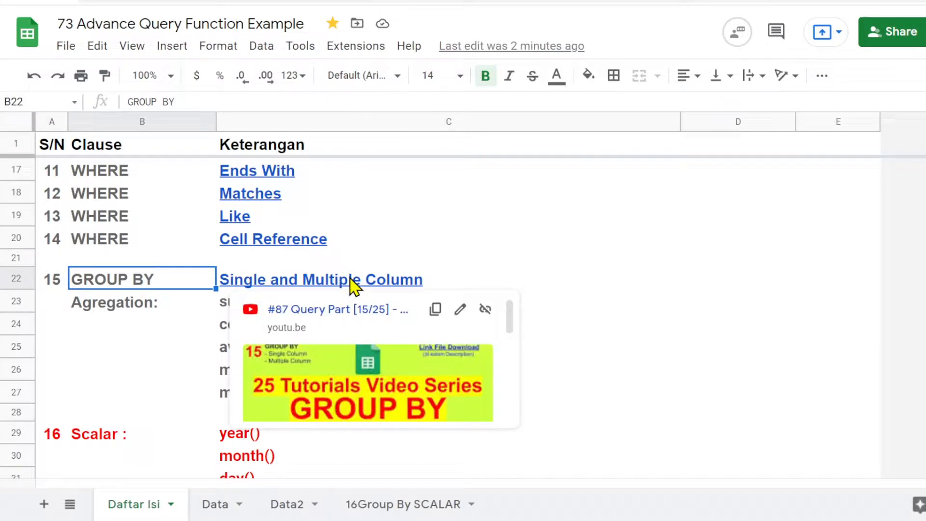
click(587, 331)
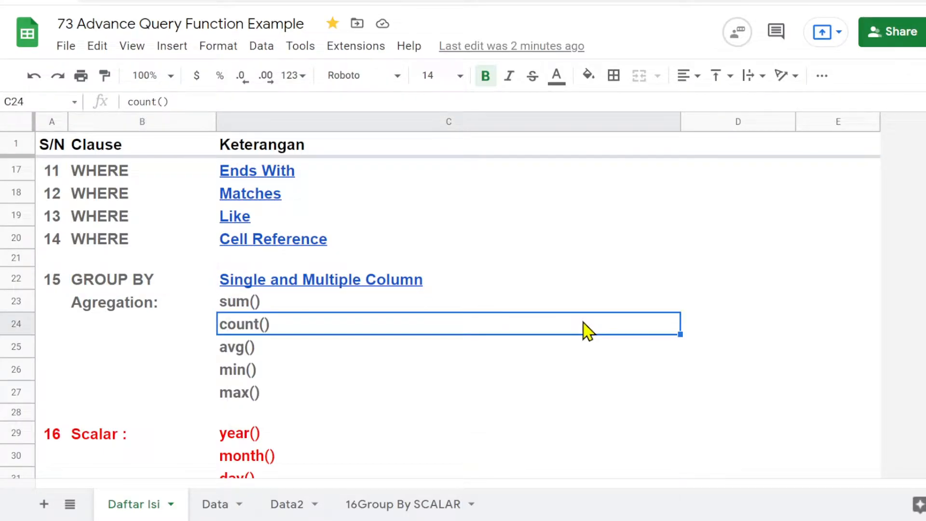
scroll(585, 331, down, 5)
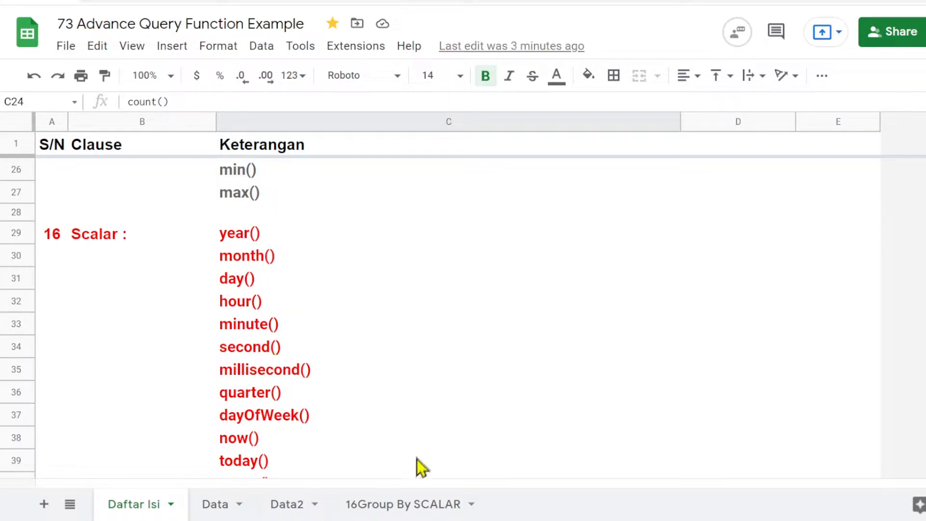
Look at the source table on the Data2 sheet and return to the 16Group By SCALAR sheet.
click(392, 504)
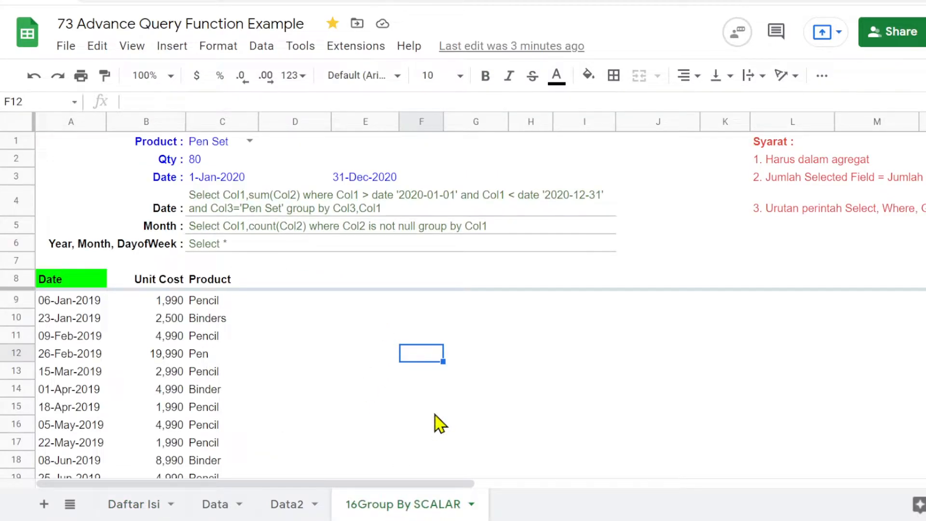
click(288, 504)
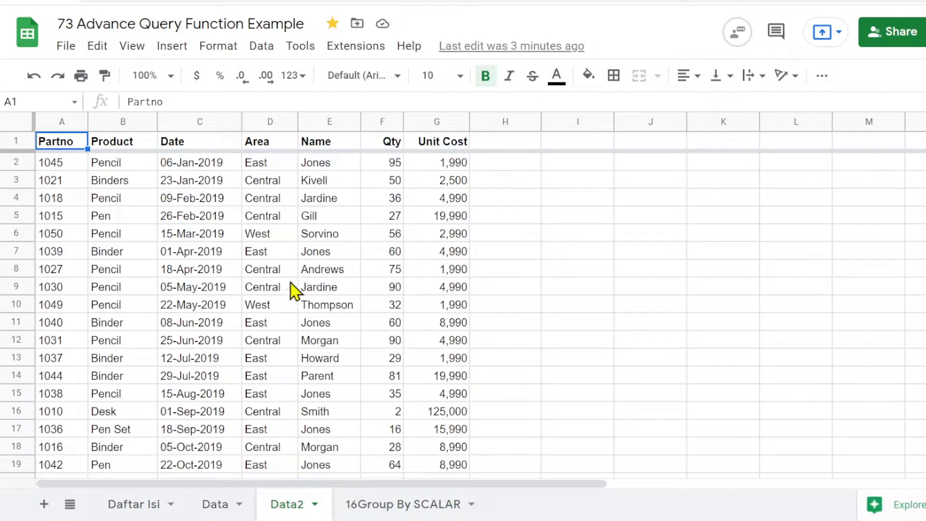
click(404, 507)
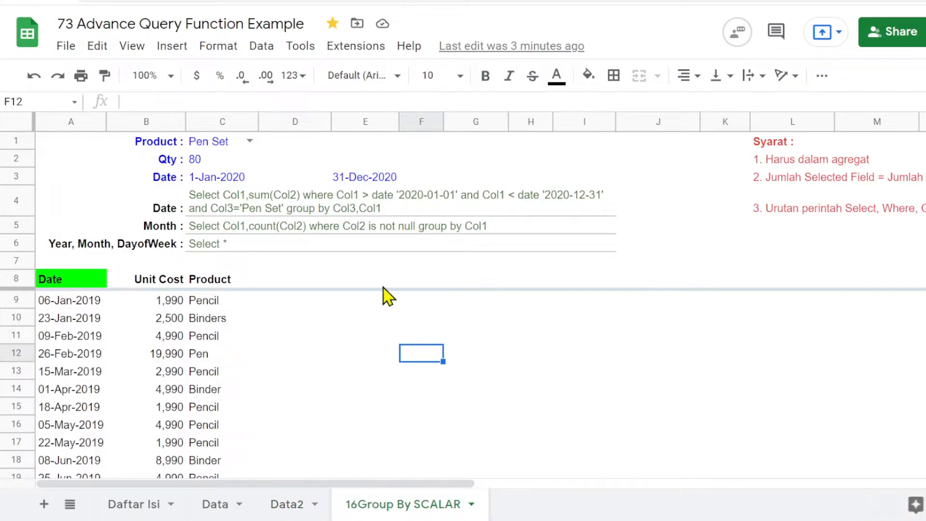
Inspect the Query formula in A8, its Data2 source columns and the query text it references in C6, leaving both unchanged.
click(54, 280)
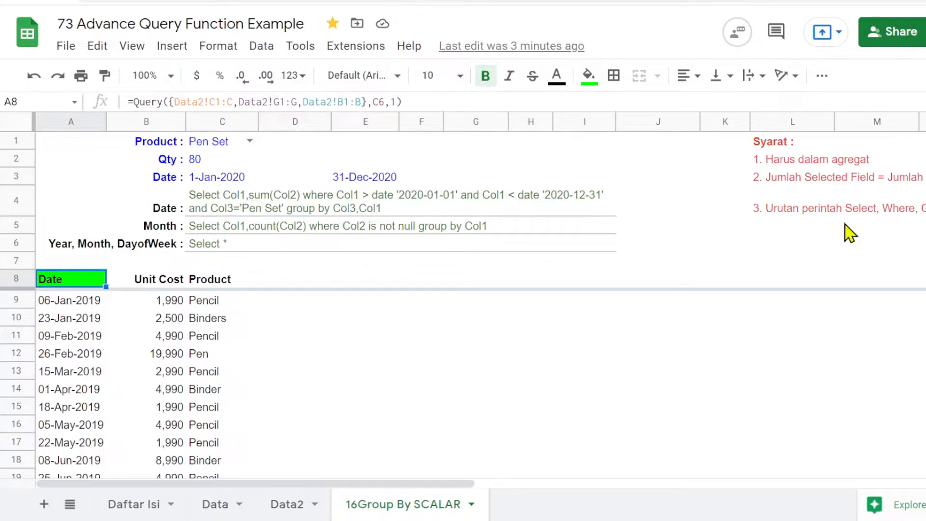
double_click(53, 282)
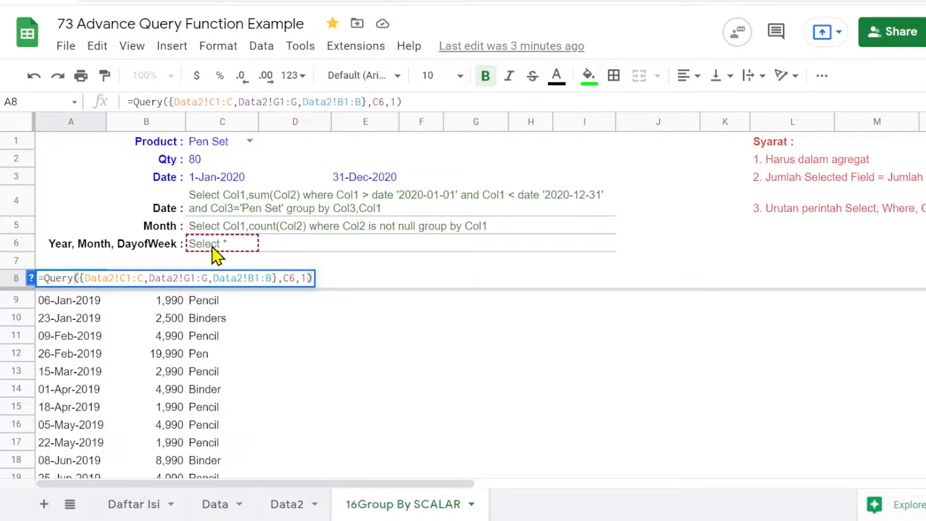
key(Escape)
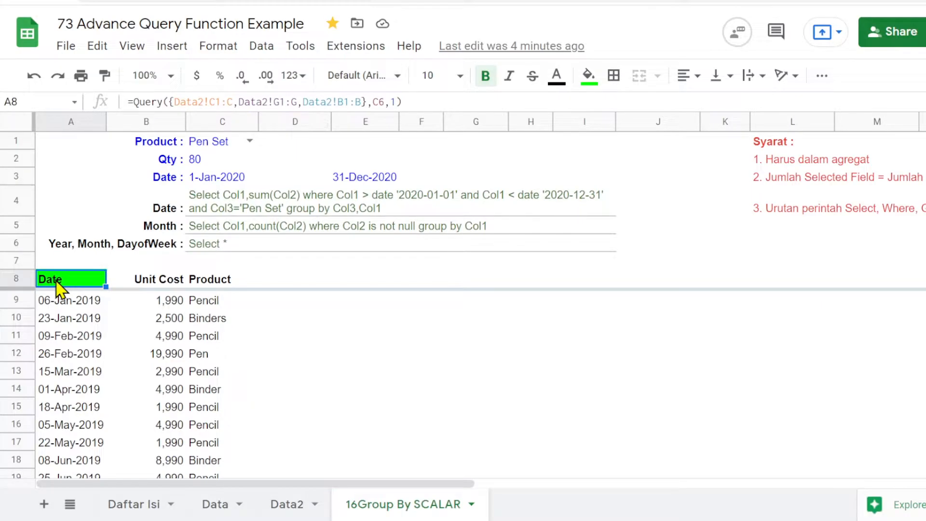
double_click(56, 284)
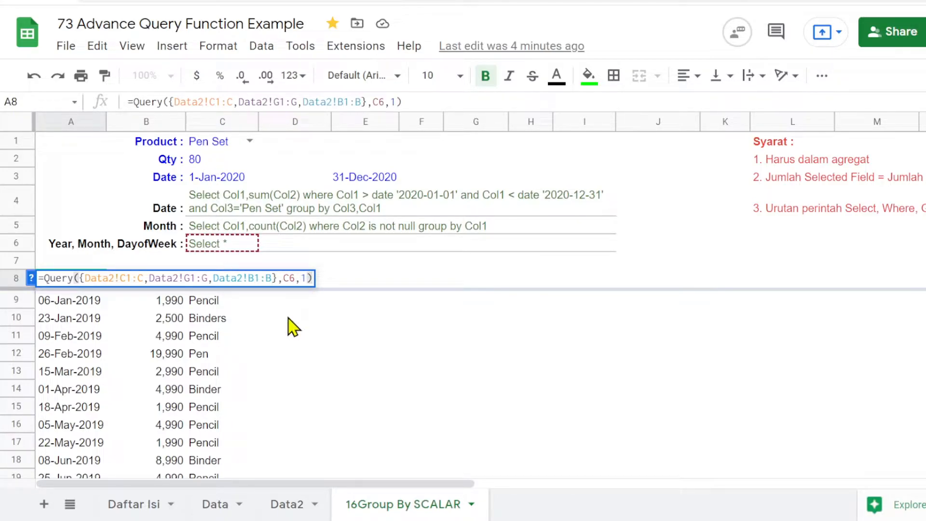
key(Return)
click(202, 247)
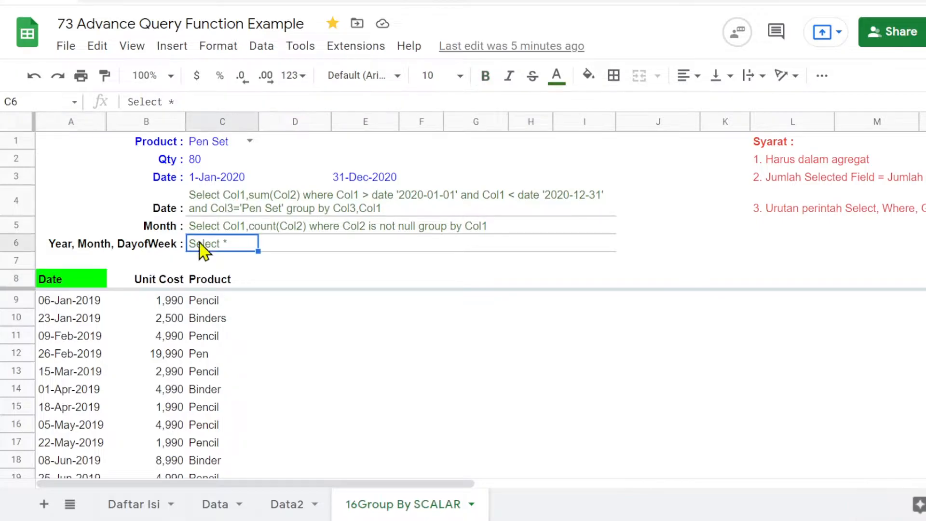
click(60, 282)
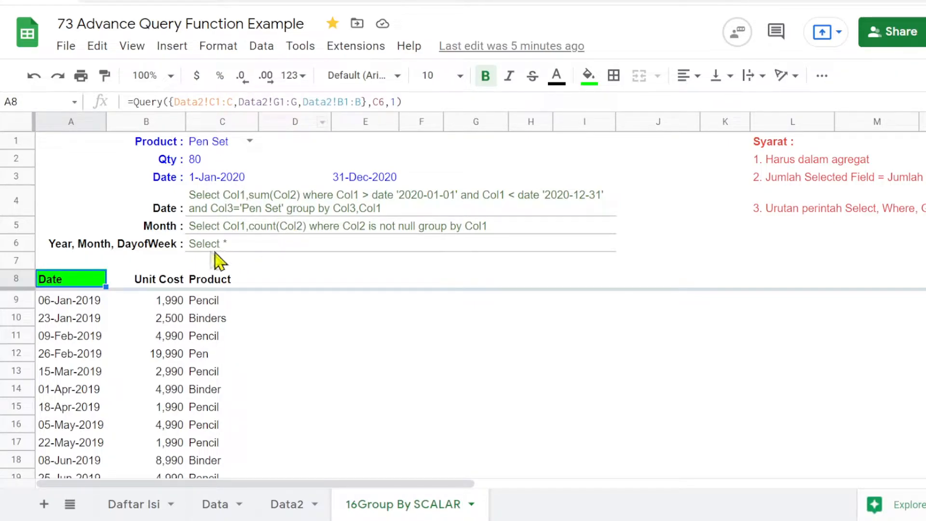
Change the query text in C6 to "Select Col1,Col2".
click(201, 244)
drag(169, 102, 227, 101)
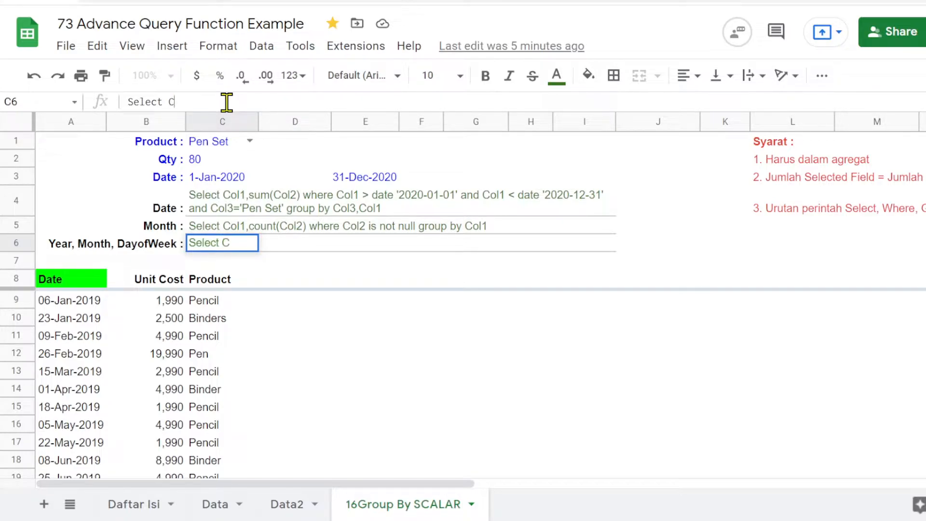
text(Col1,Col2)
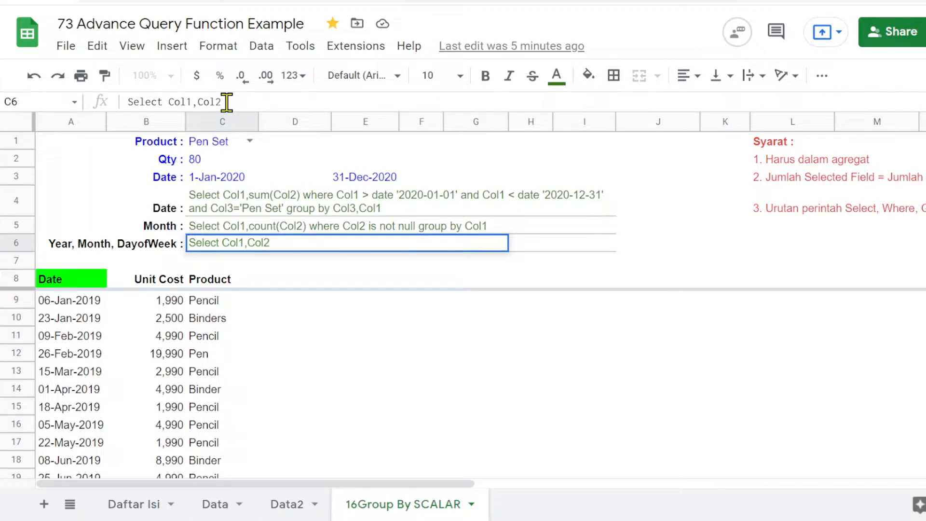
key(Return)
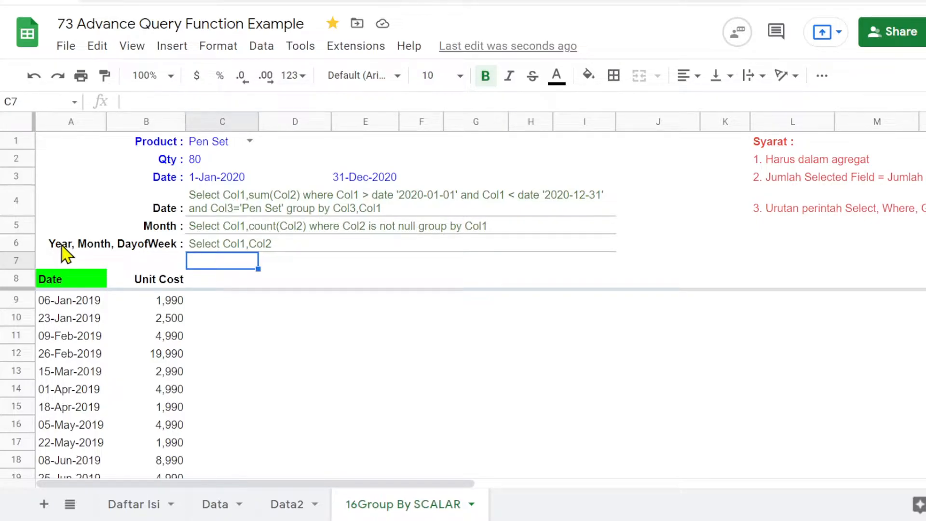
Wrap the first column of the C6 query in the year function so it reads "Select Year(Col1),Col2".
click(208, 245)
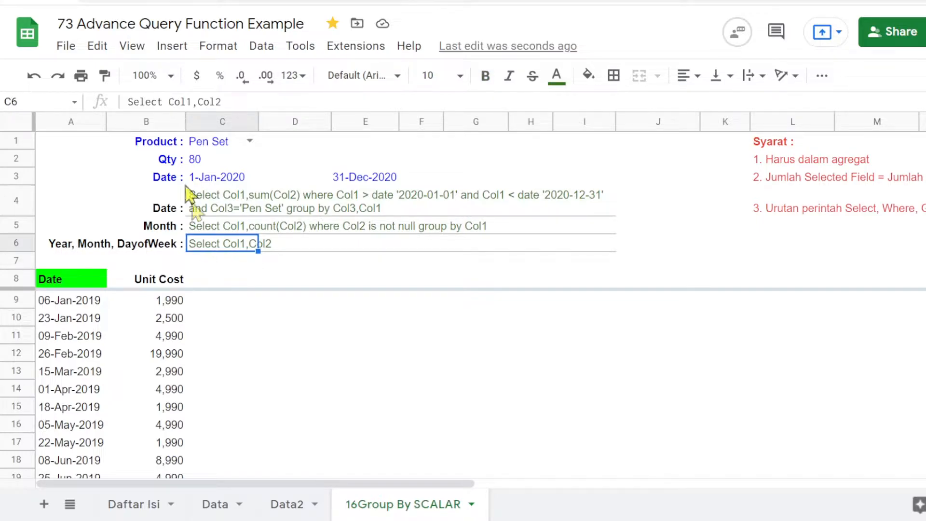
click(171, 101)
text(Yea)
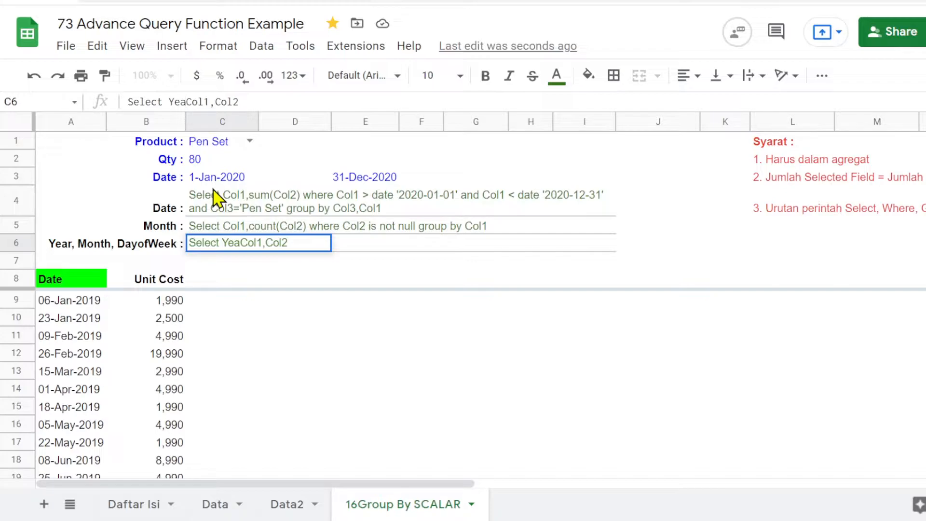
text(r()
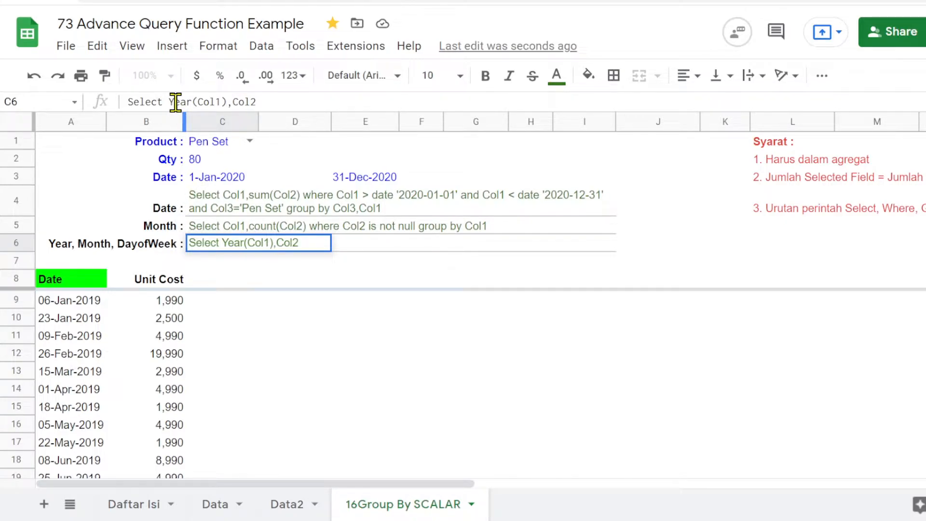
key(Return)
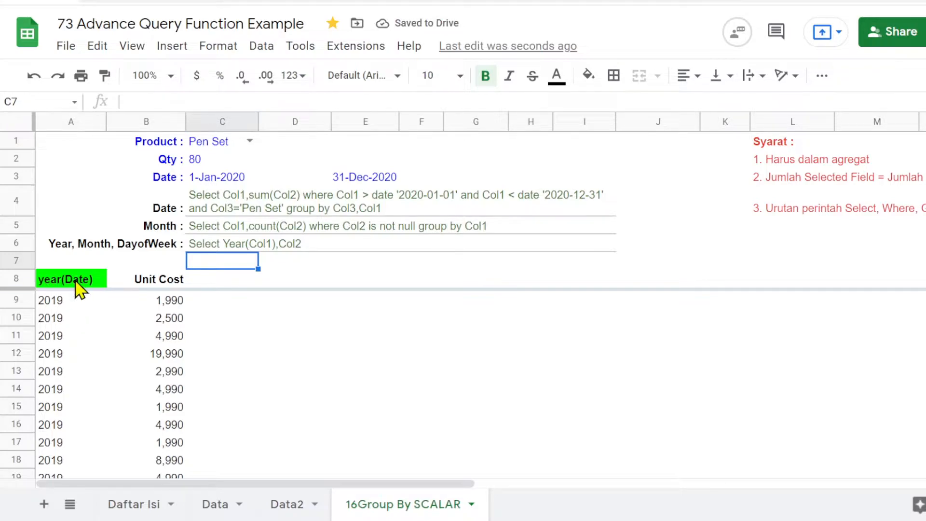
Examine the year and unit cost rows throughout the query output below A8.
scroll(56, 306, down, 7)
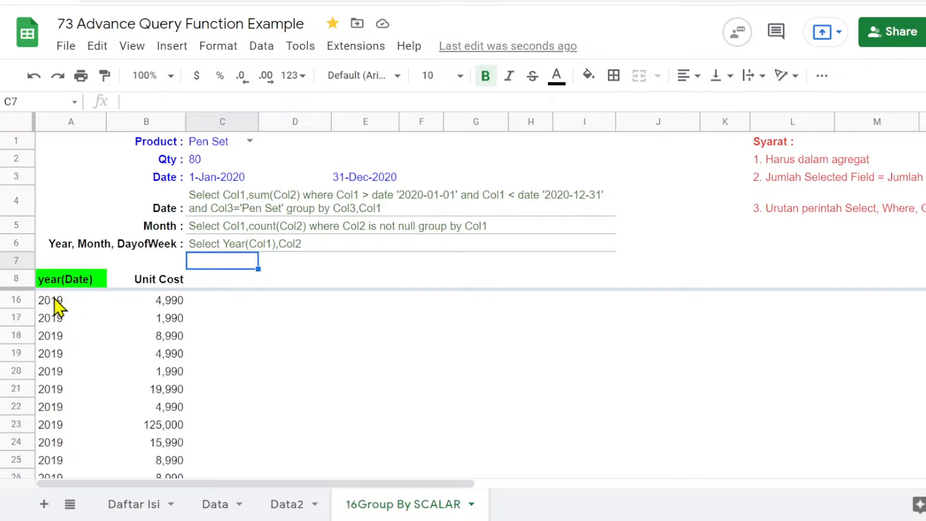
scroll(57, 306, down, 5)
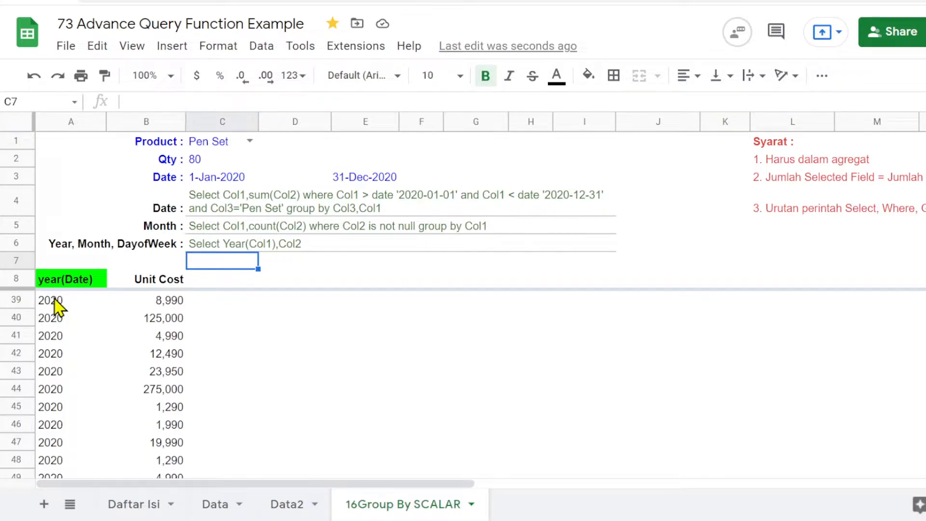
scroll(57, 306, up, 3)
scroll(57, 307, up, 8)
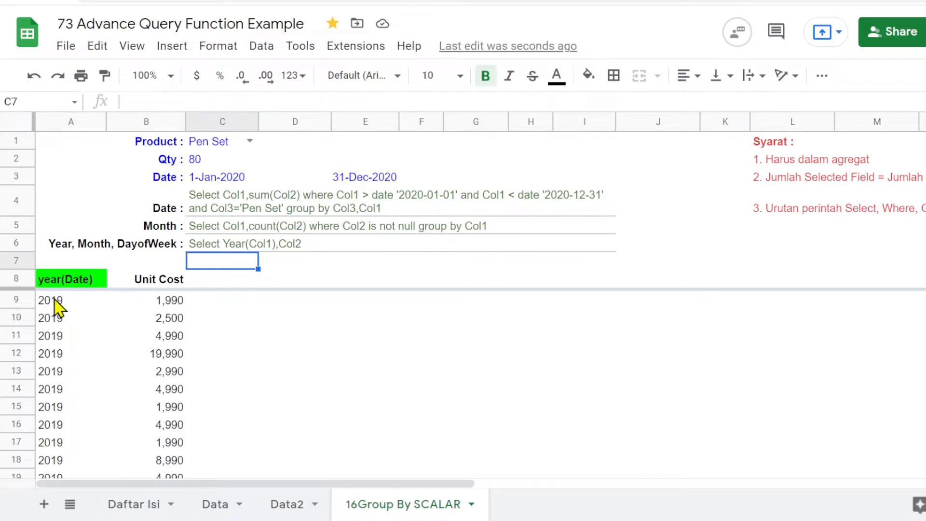
click(64, 283)
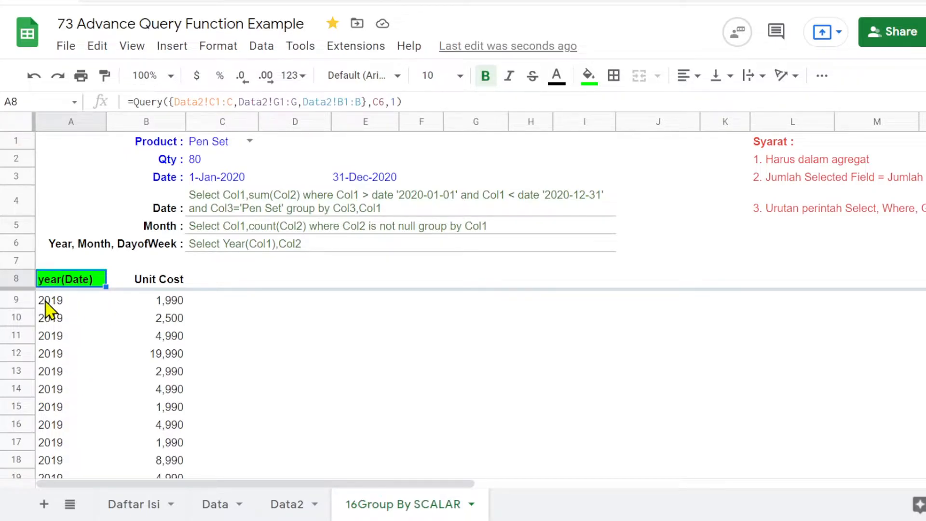
scroll(81, 323, down, 3)
scroll(81, 325, down, 8)
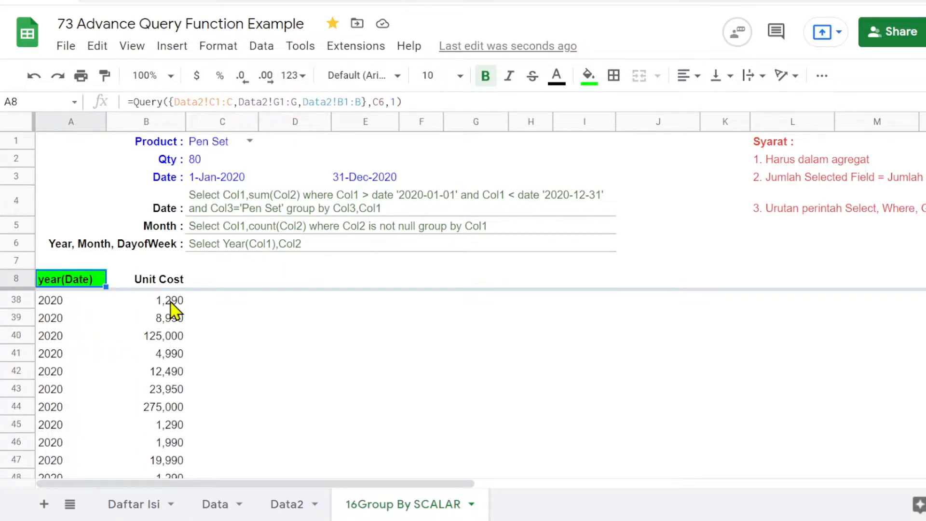
scroll(173, 309, down, 3)
scroll(173, 309, up, 12)
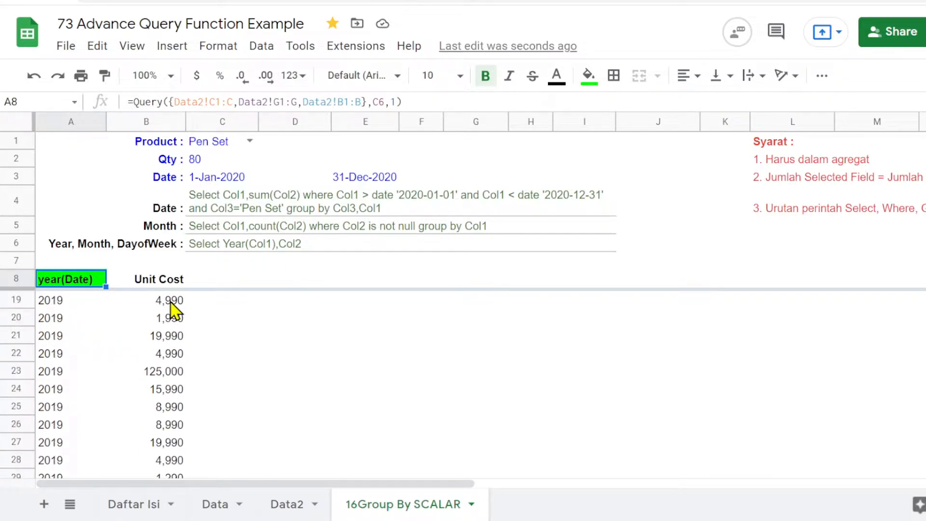
Extend the C6 query to total unit cost per year: "Select Year(Col1),sum(Col2) group by year(Col1)".
click(198, 249)
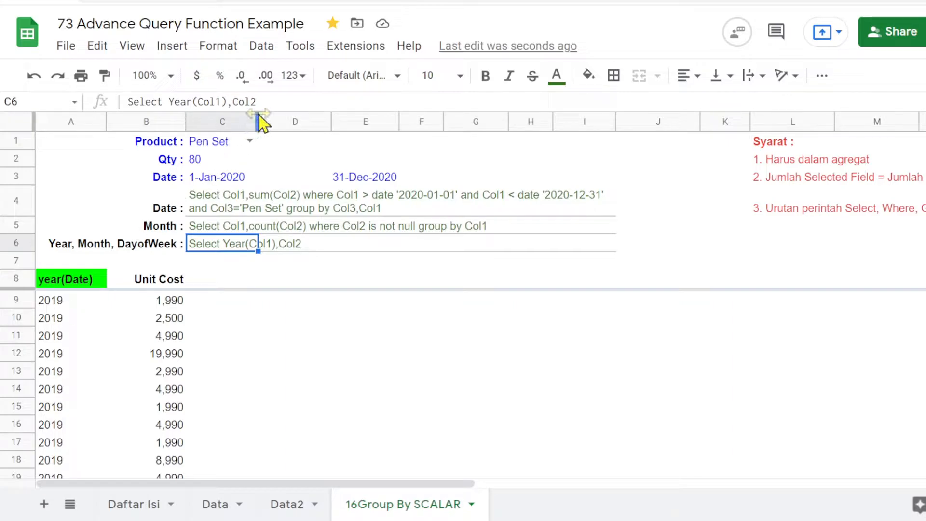
click(234, 102)
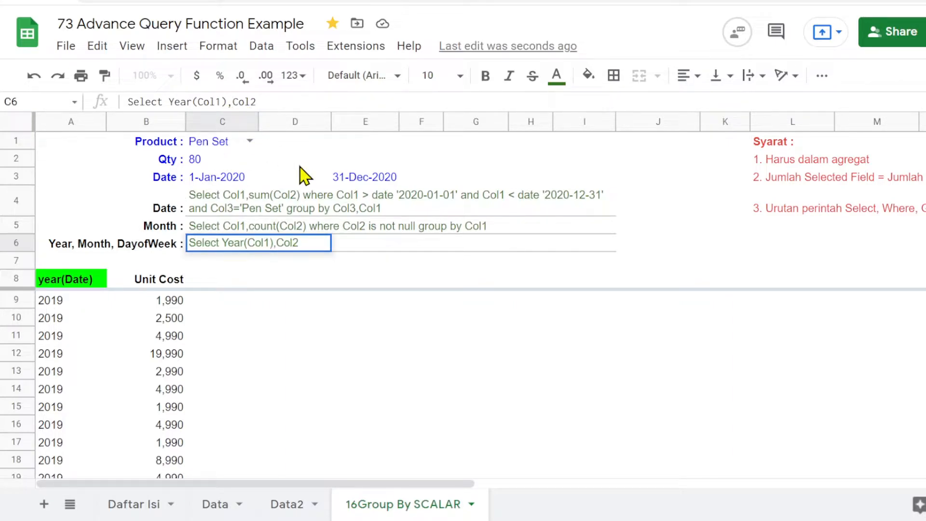
text(sum()
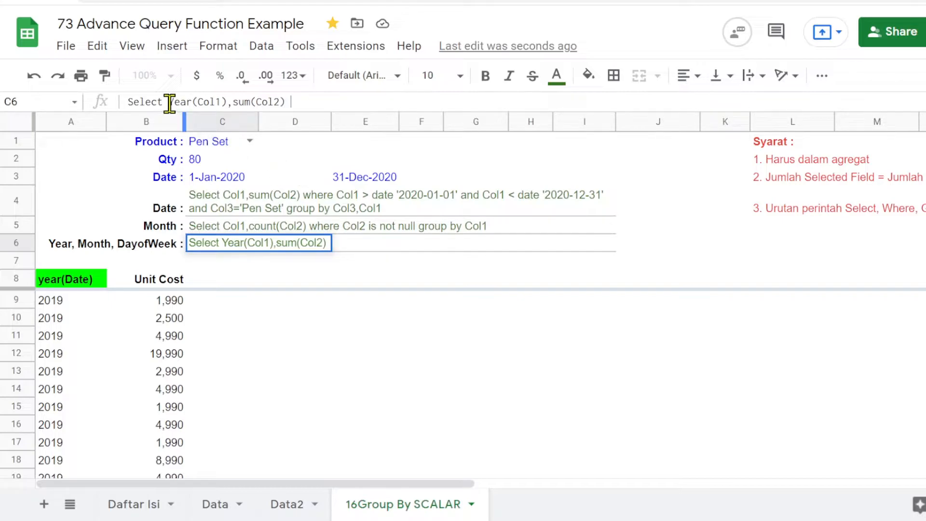
text(g)
text(roup by Col1)
text(year(Col1)
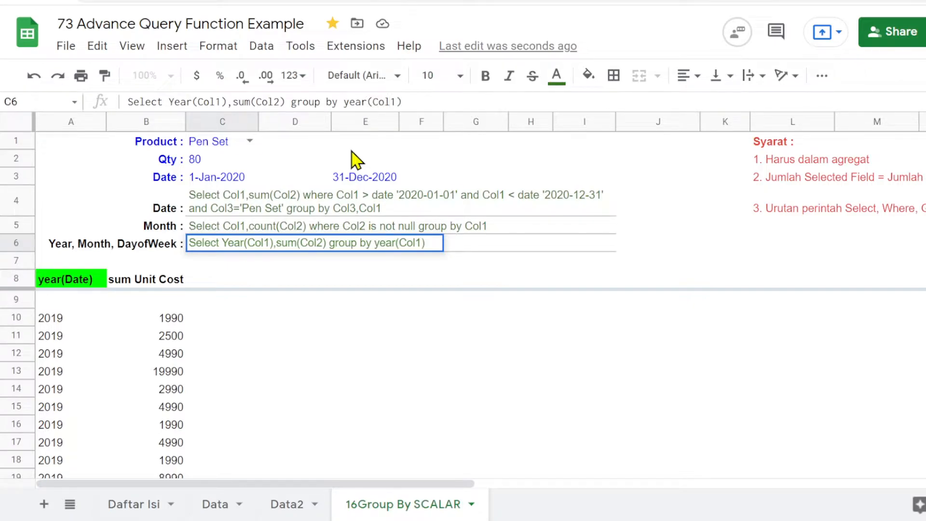
key(Return)
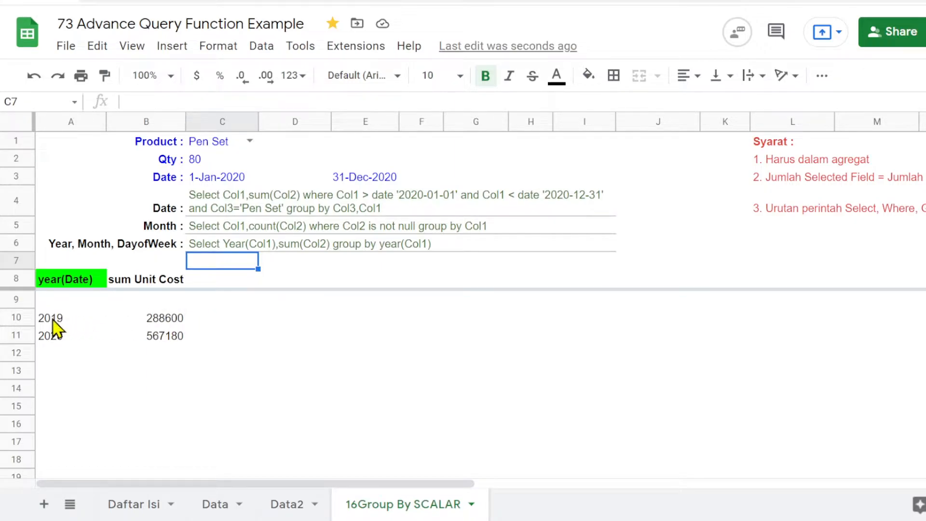
Check the yearly unit cost sums in B10 and B11 against the query text in C6.
click(182, 322)
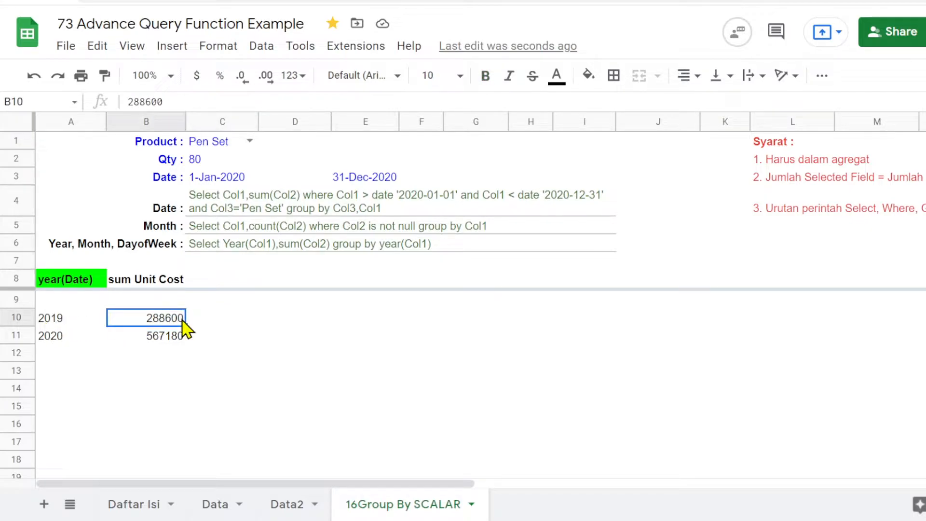
click(173, 338)
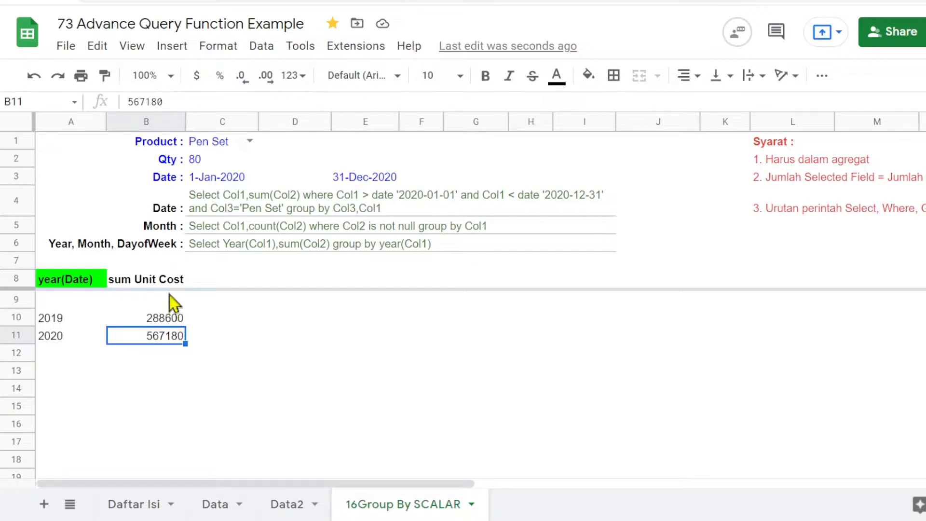
click(164, 319)
click(168, 337)
click(205, 247)
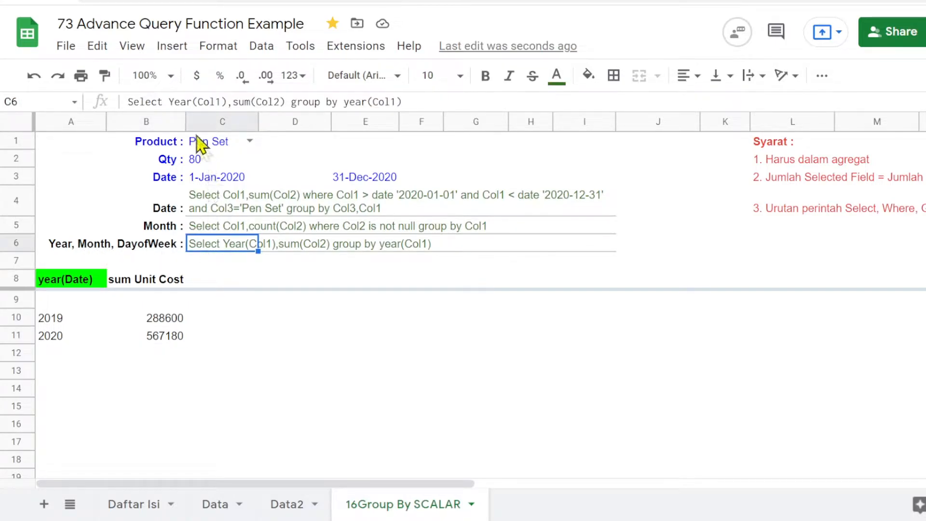
Change the C6 query to total unit cost per month: "Select month(Col1),sum(Col2) group by month(Col1)".
click(171, 101)
drag(168, 101, 191, 101)
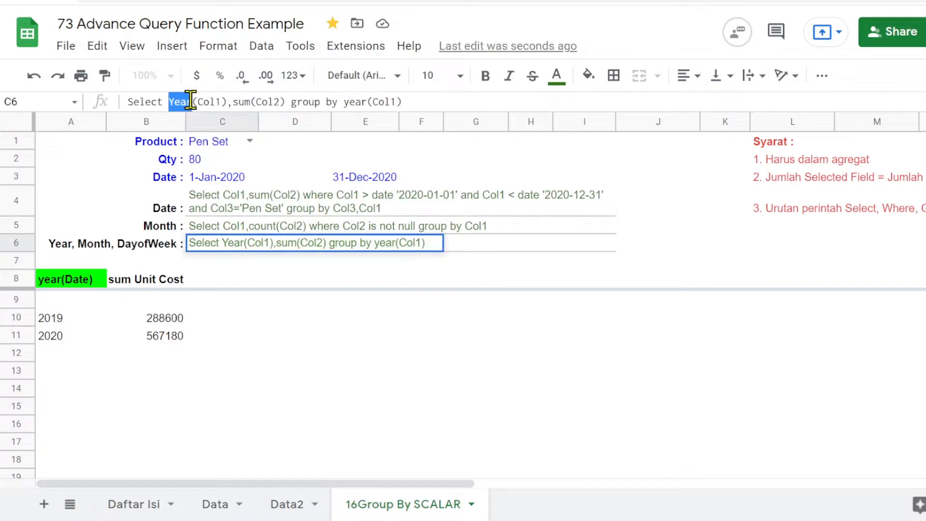
text(month)
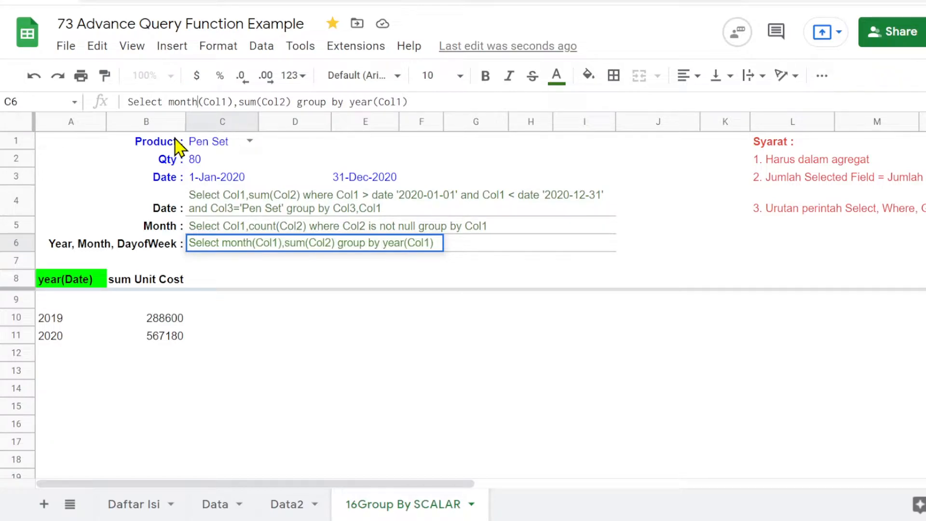
drag(350, 101, 372, 101)
text(month)
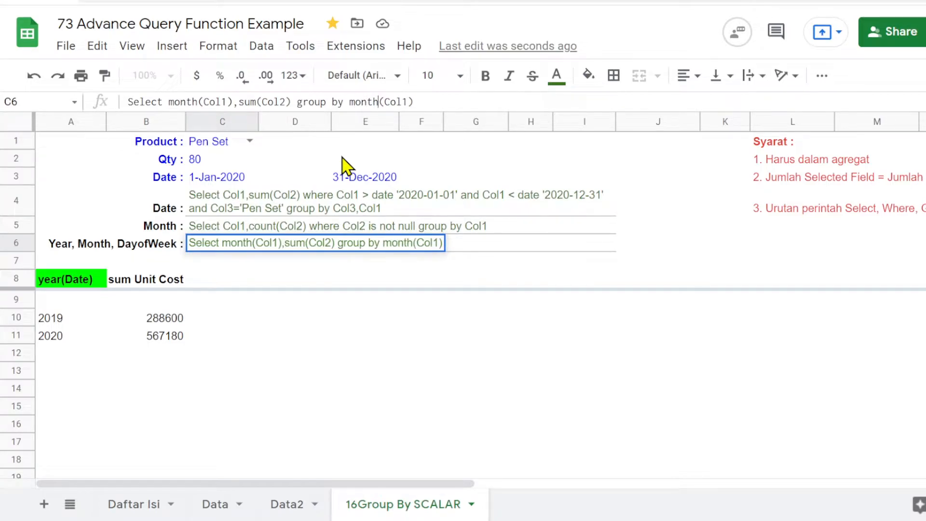
key(Return)
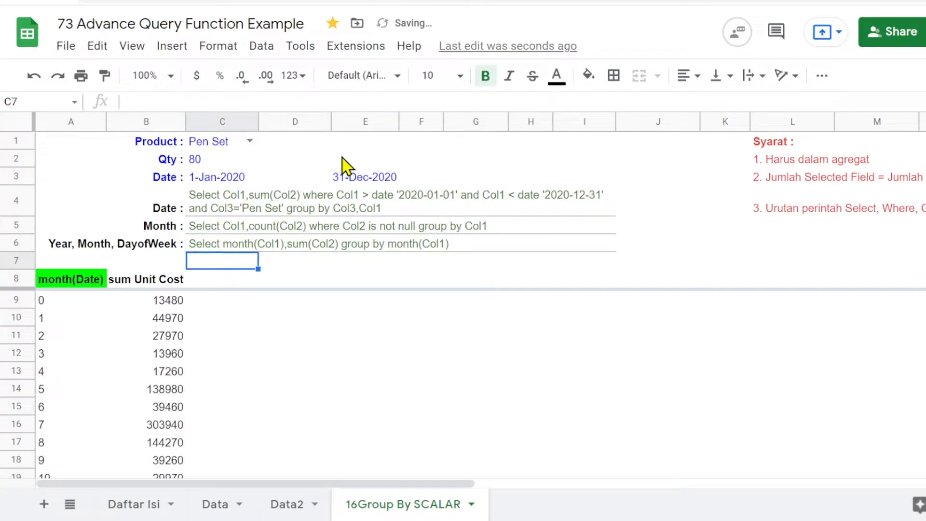
Examine the month numbers and unit cost sums throughout the query output below A8.
scroll(77, 321, down, 1)
scroll(78, 321, up, 1)
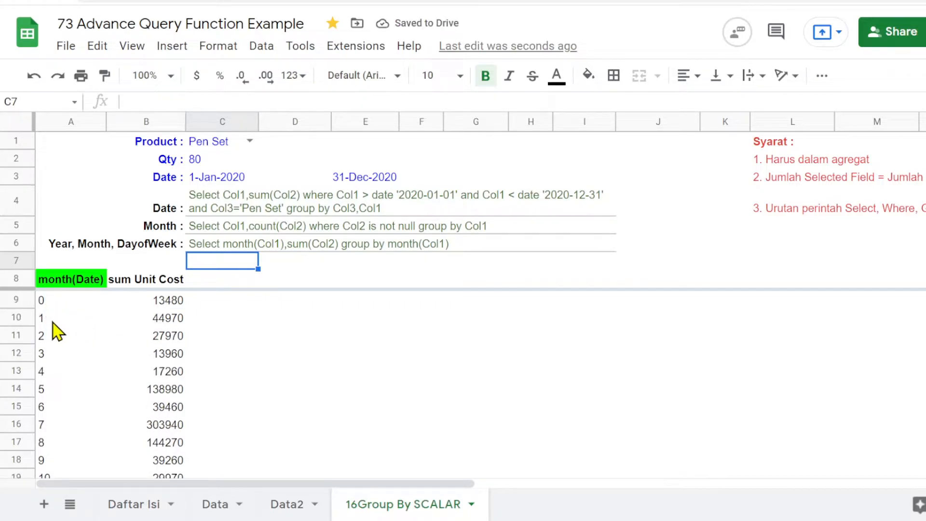
scroll(45, 357, down, 1)
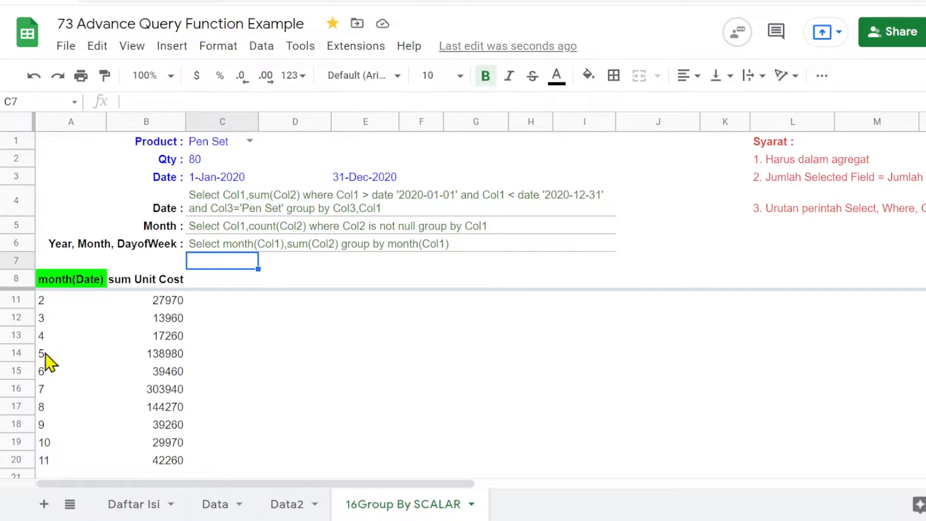
scroll(61, 362, up, 1)
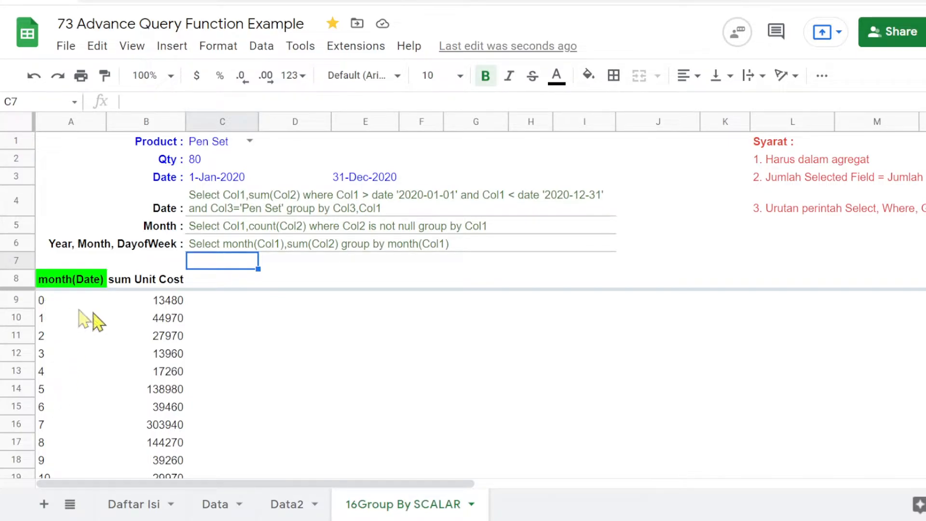
scroll(113, 331, down, 2)
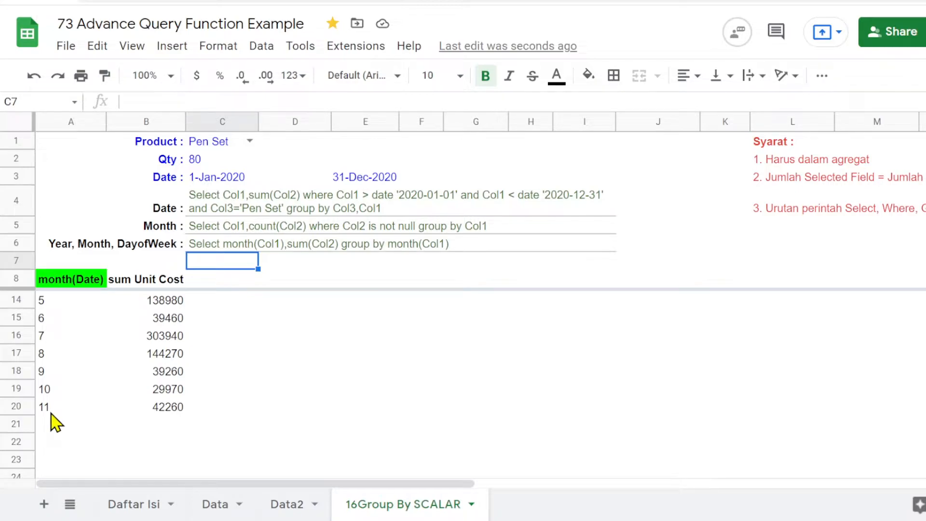
scroll(99, 404, up, 2)
click(51, 303)
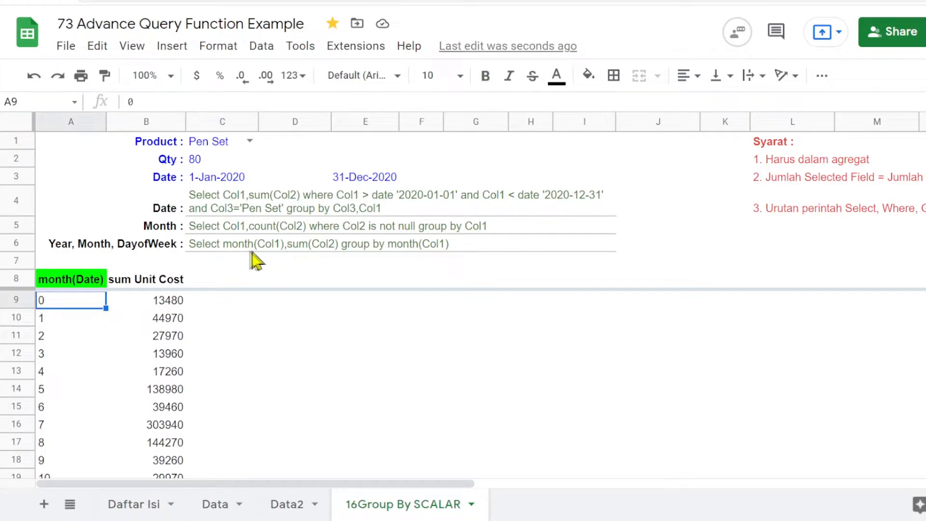
Offset both month functions in the C6 query by one: "Select month(Col1)+1,sum(Col2) group by month(Col1)+1", and check the month numbers from A10 down.
click(203, 246)
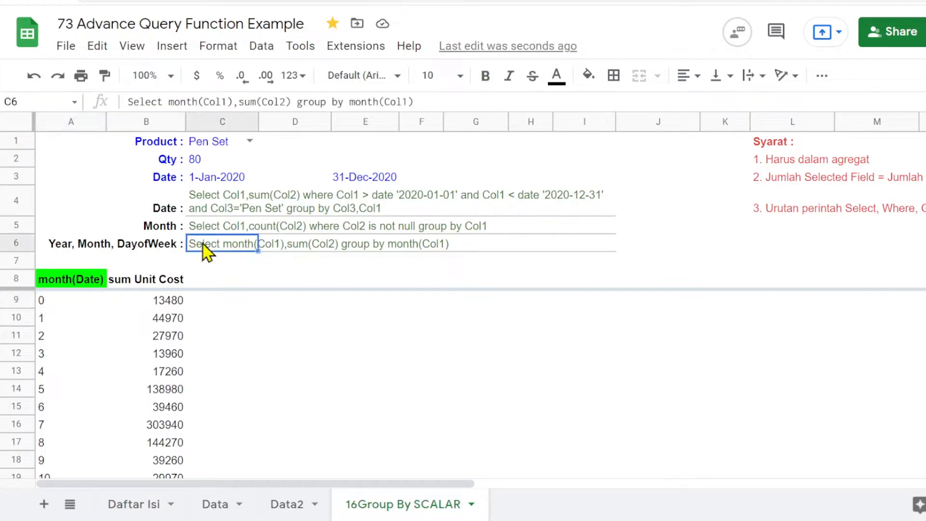
click(233, 102)
text(+1)
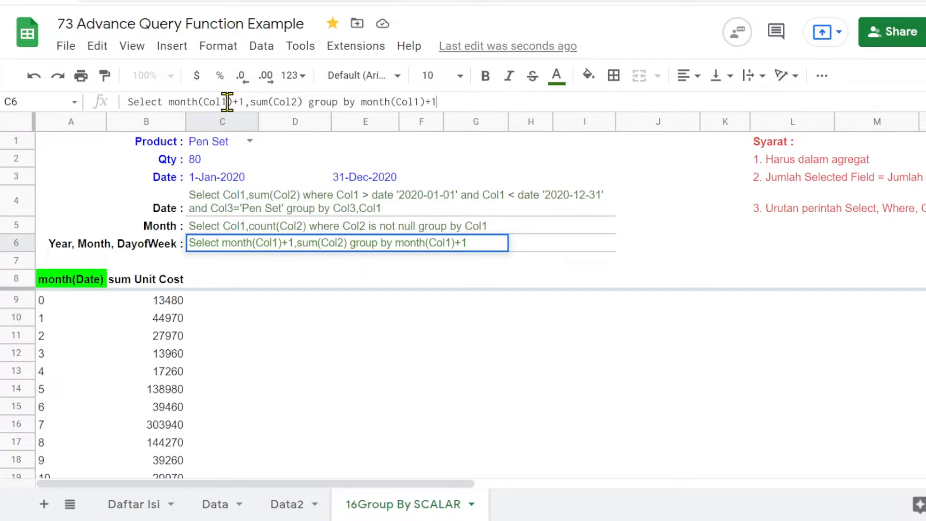
key(Return)
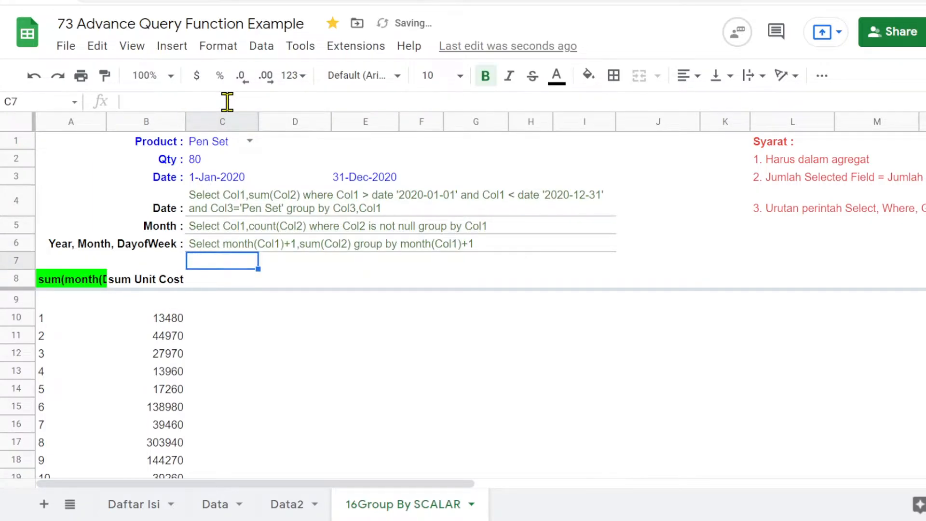
click(52, 320)
scroll(54, 354, down, 3)
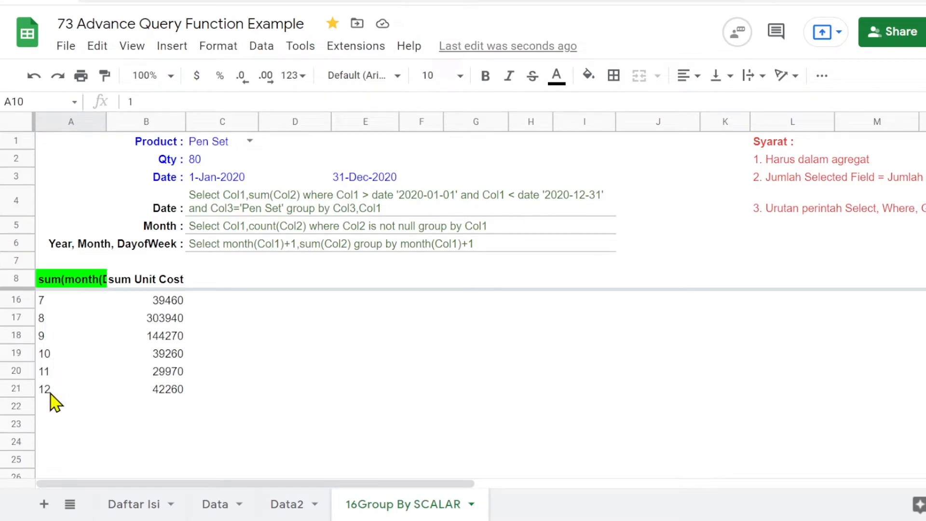
scroll(70, 385, up, 3)
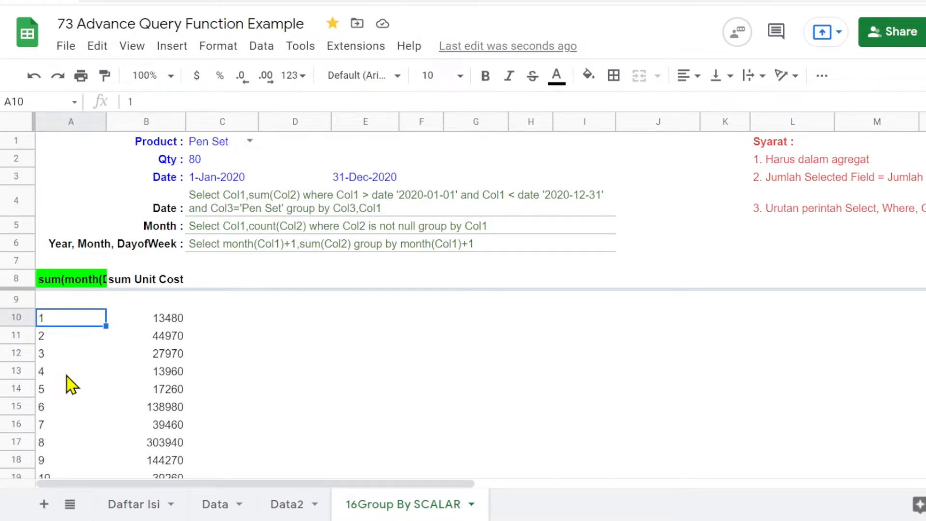
scroll(172, 375, down, 1)
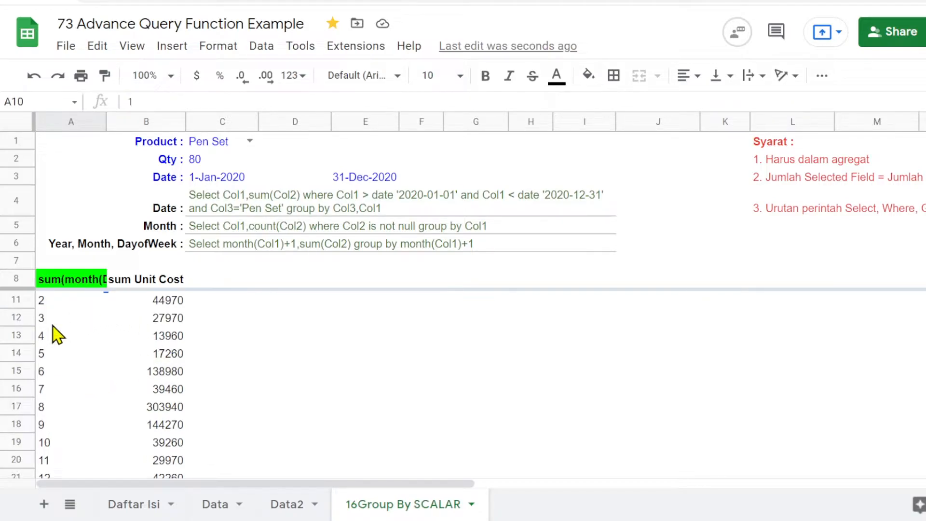
scroll(57, 333, up, 1)
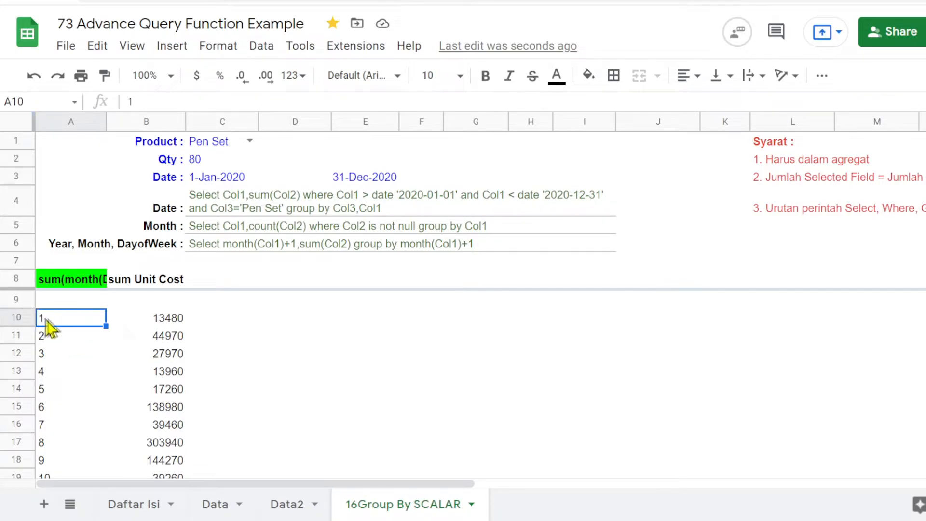
Enter the formula =text(A10,"MMM") in F10 to format the first month number as a month name.
click(408, 320)
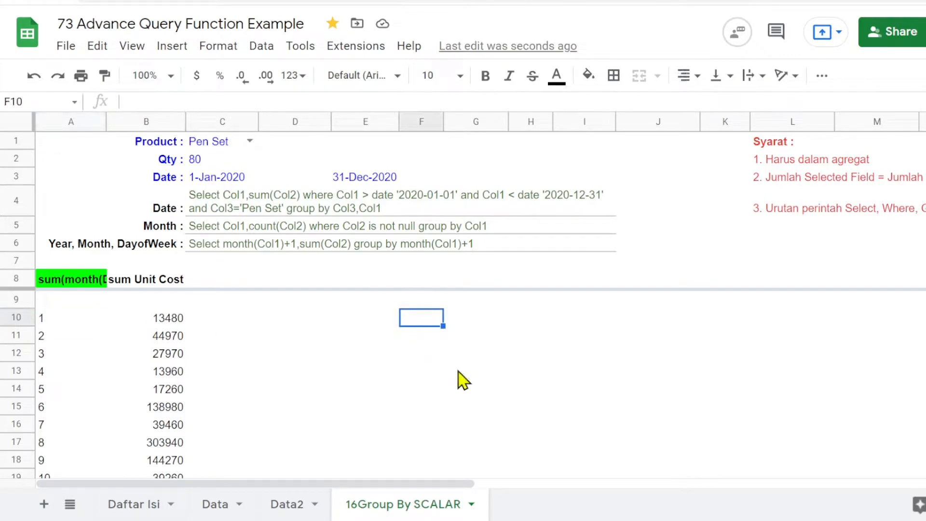
text(=)
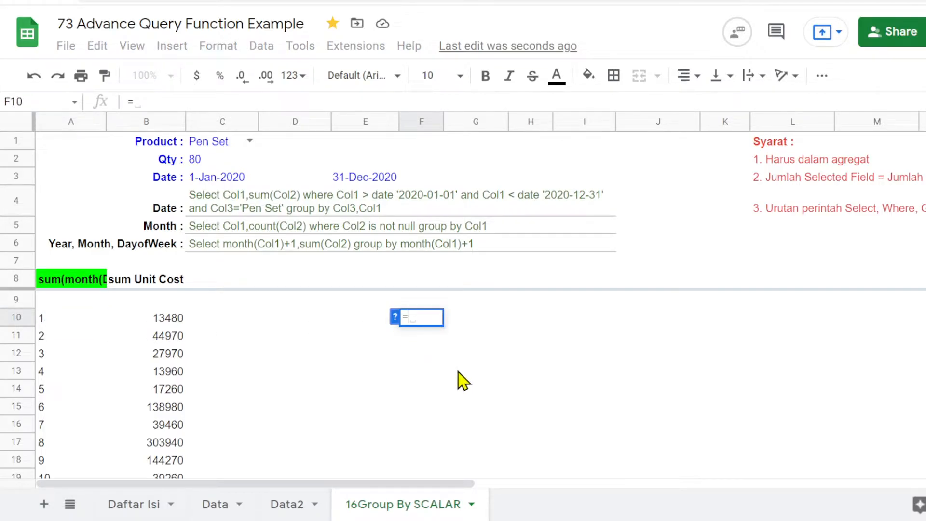
text(text)
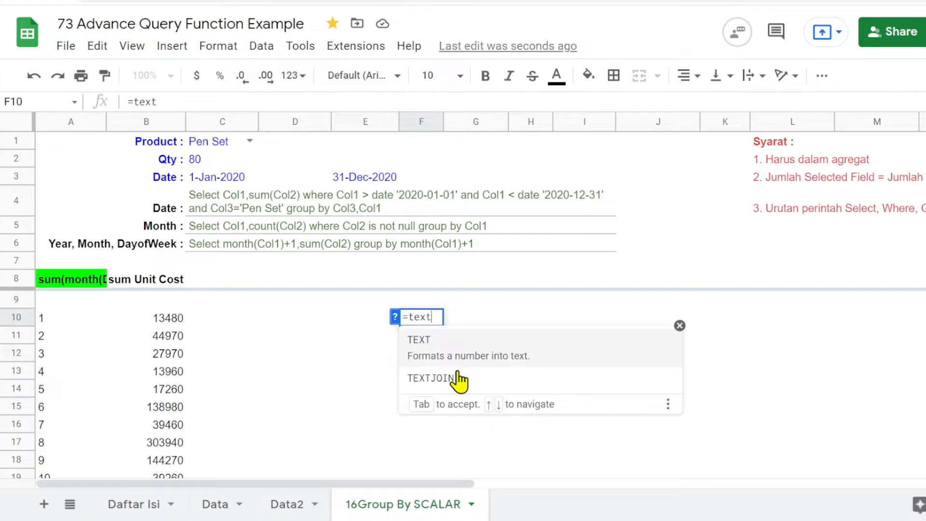
text(()
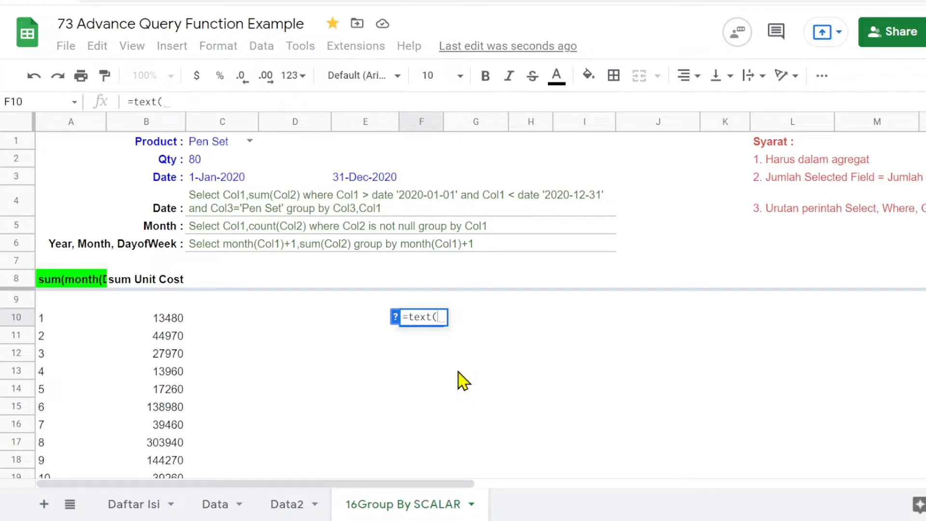
click(49, 319)
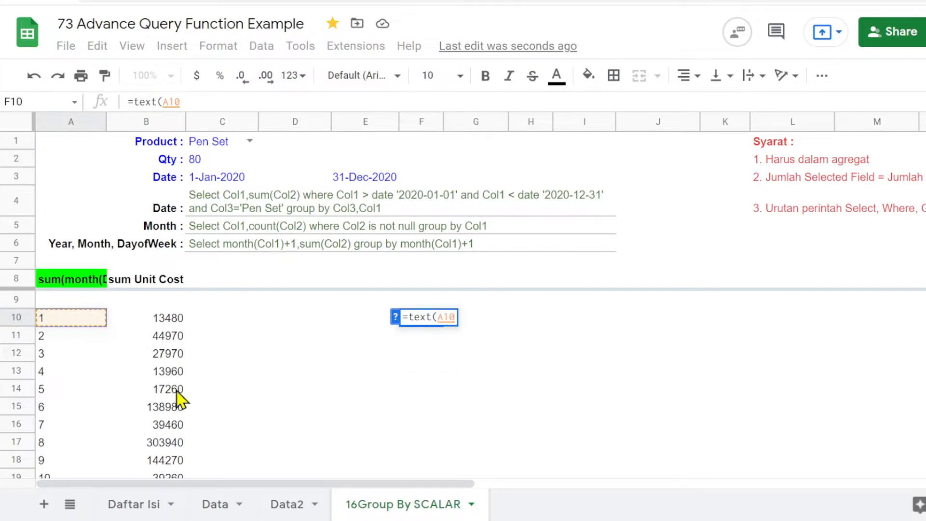
text(,")
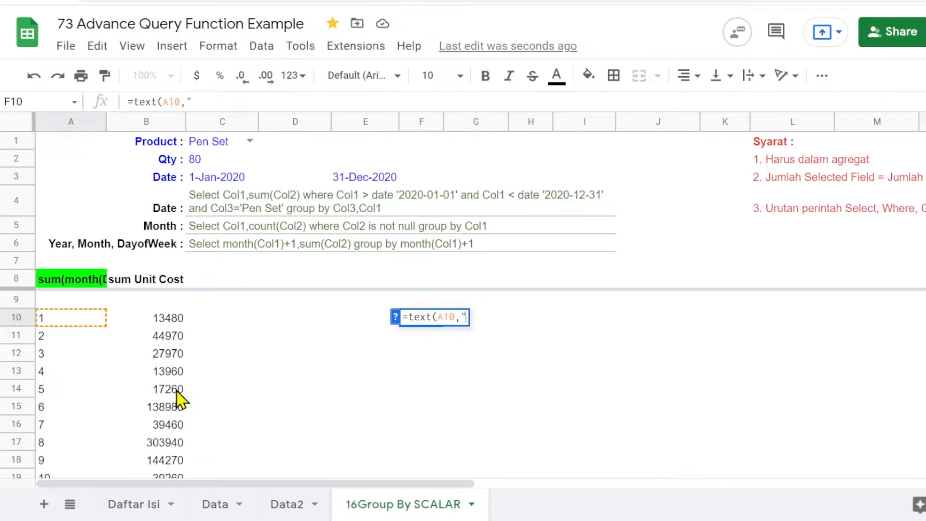
text(MMM)
key(Return)
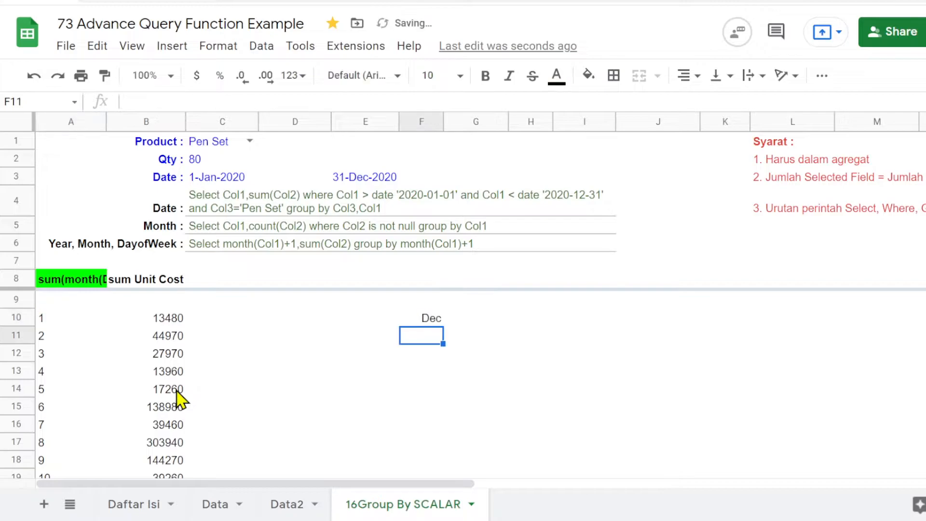
Fill the month name formula from F10 down to F18.
key(Up)
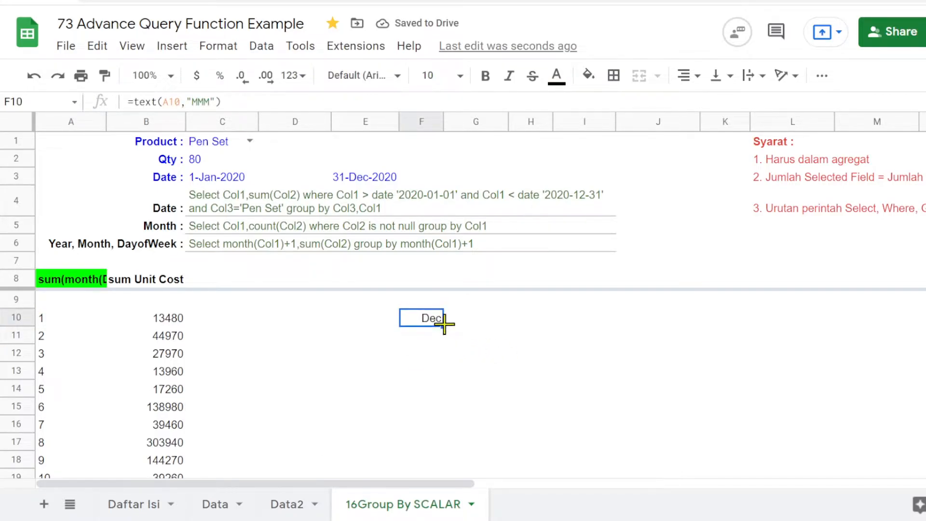
drag(440, 324, 443, 463)
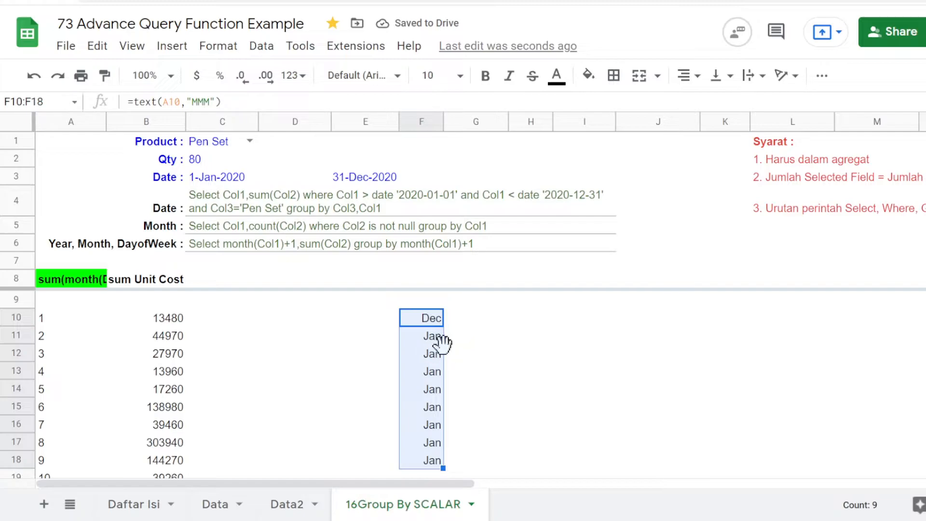
click(755, 373)
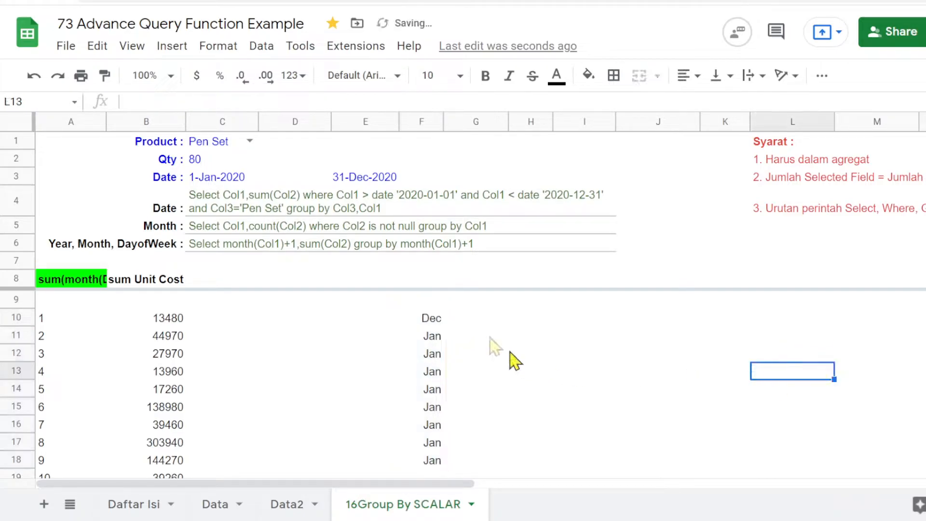
Reference the month number in G10 with =A10 and accept the suggested autofill down to G18.
click(480, 324)
text(=)
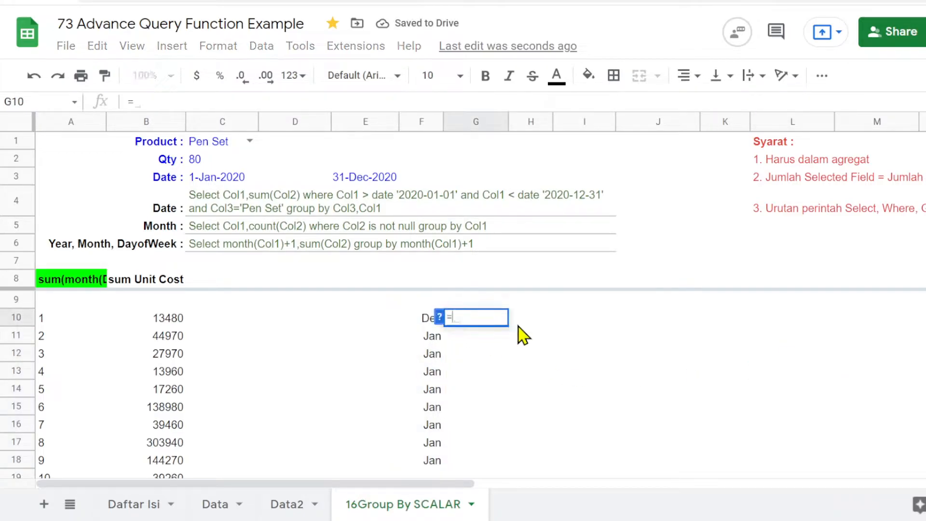
key(Left)
key(Left)
key(Left)
key(Left)
key(Left)
key(Left)
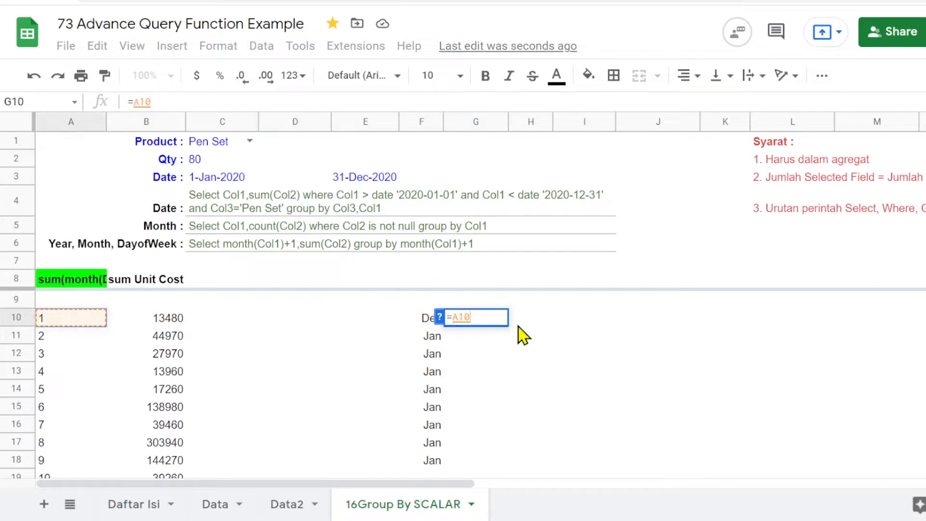
key(Return)
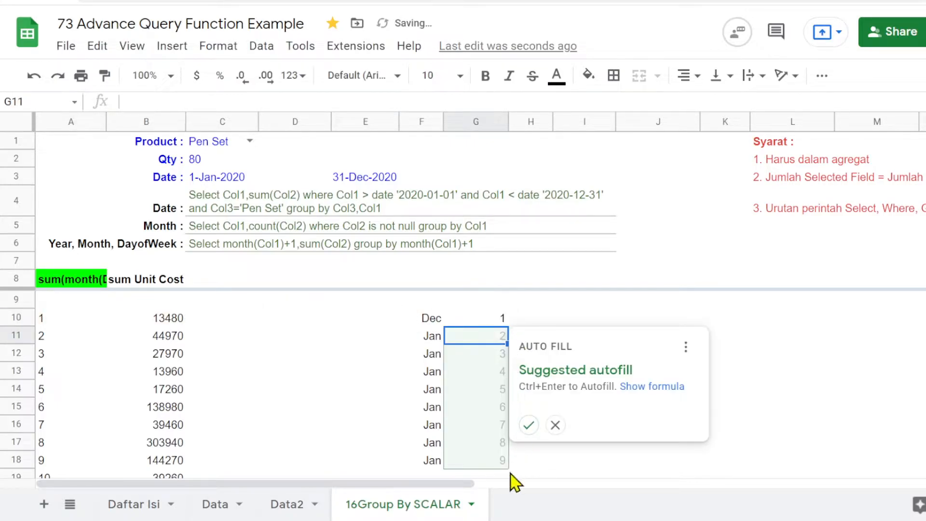
click(528, 425)
Format the referenced month numbers in G10:G18 as dates and compare them with the month names in column F.
drag(505, 321, 506, 470)
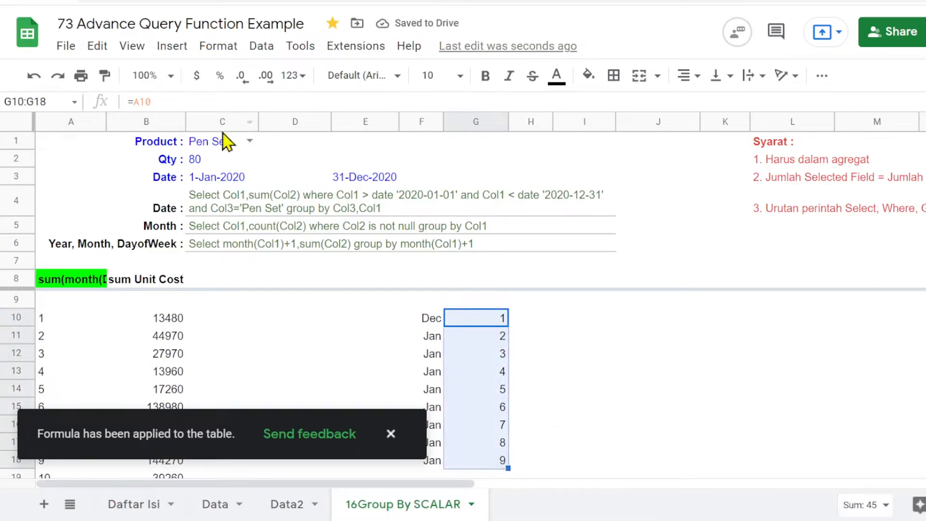
click(219, 45)
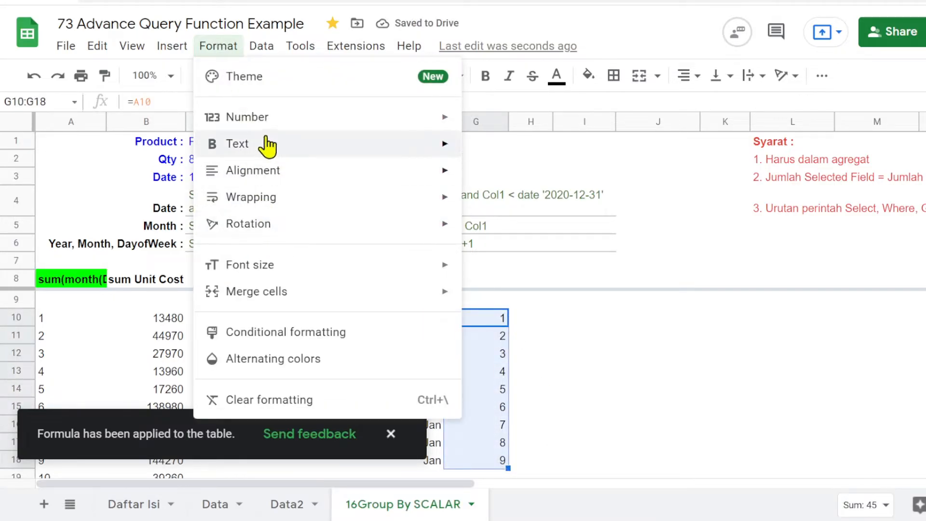
mouse_move(268, 121)
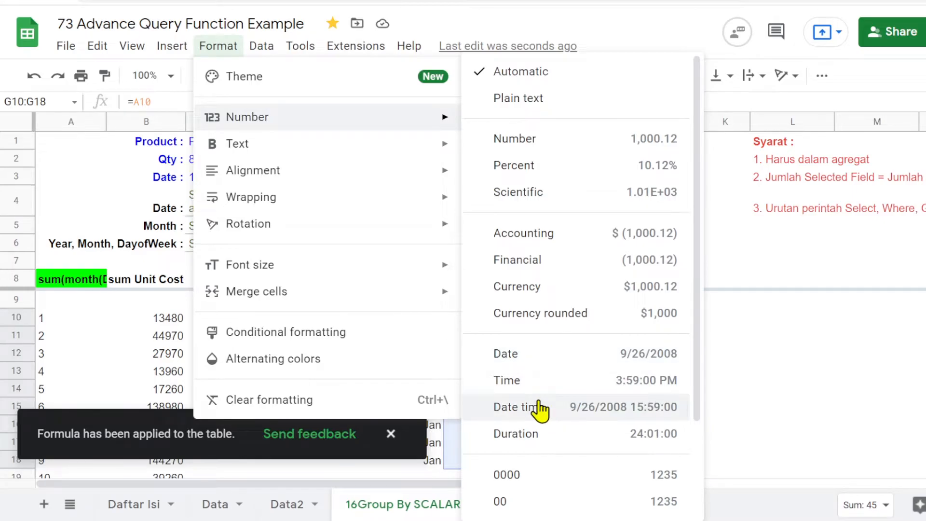
click(507, 355)
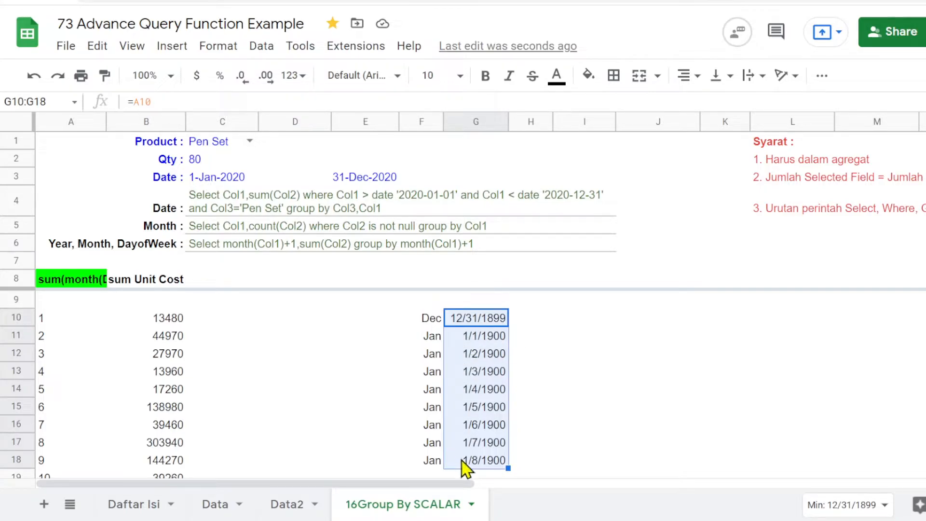
scroll(466, 339, down, 2)
scroll(440, 378, up, 2)
Switch to the YouTube tutorial list to view the Date Function videos, and to the "25 Query Sample-sales -date" spreadsheet to review its date formulas.
click(434, 1)
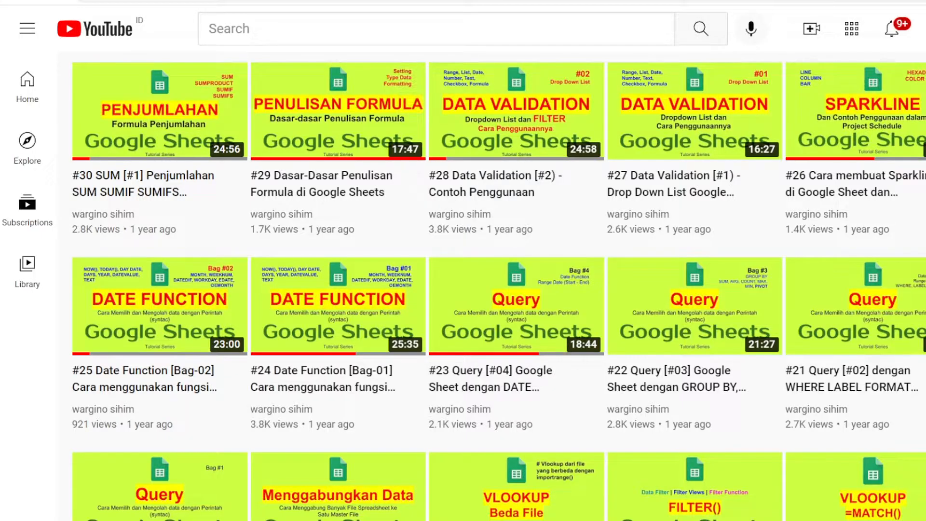
click(396, 1)
scroll(320, 268, down, 3)
scroll(318, 269, up, 3)
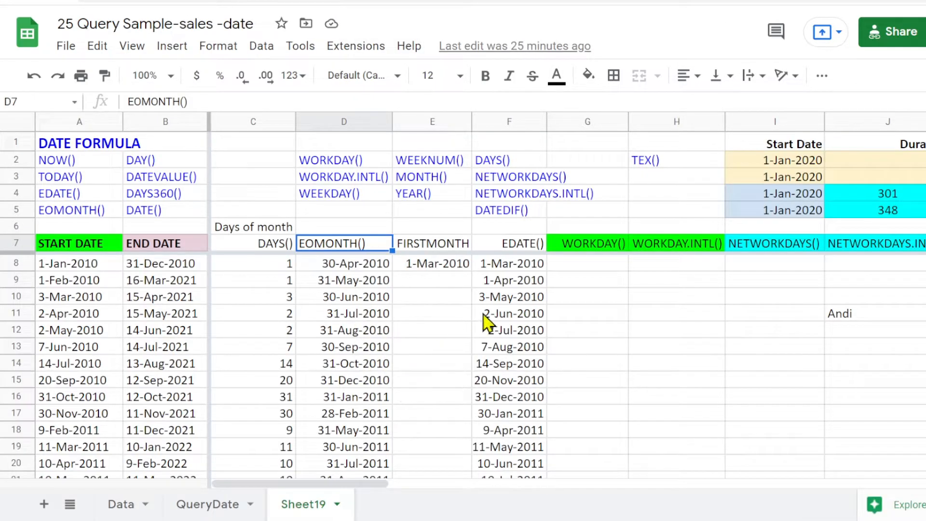
Return from the date formula sheet to the "73 Advance Query Function Example" spreadsheet and review the QUERY formula in A8.
scroll(484, 318, down, 2)
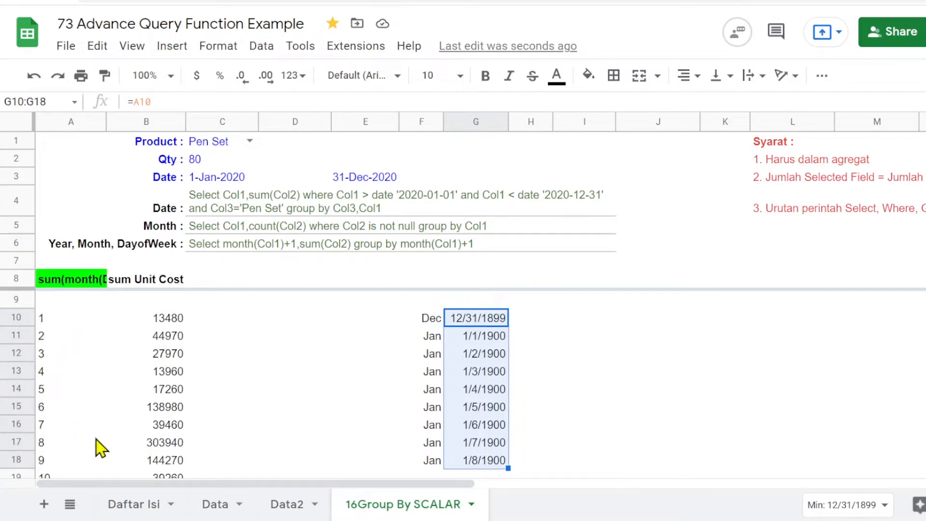
click(367, 359)
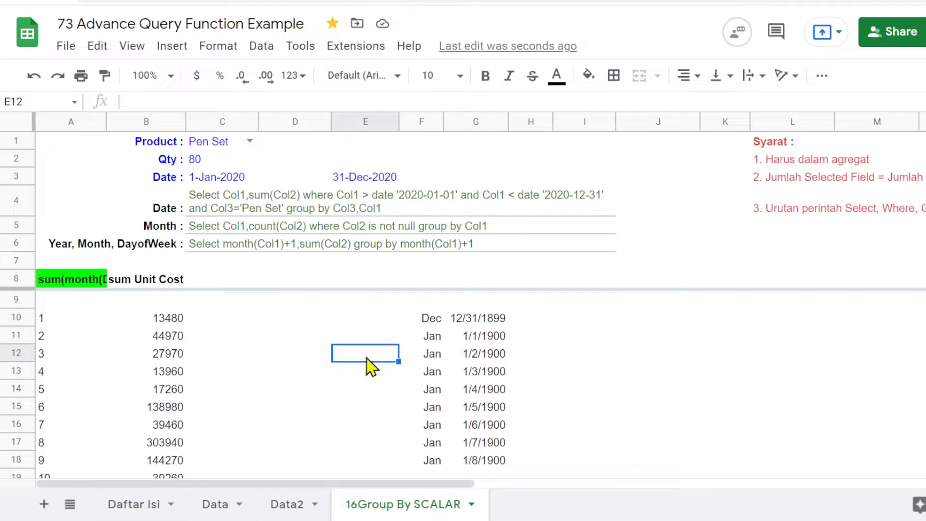
click(61, 288)
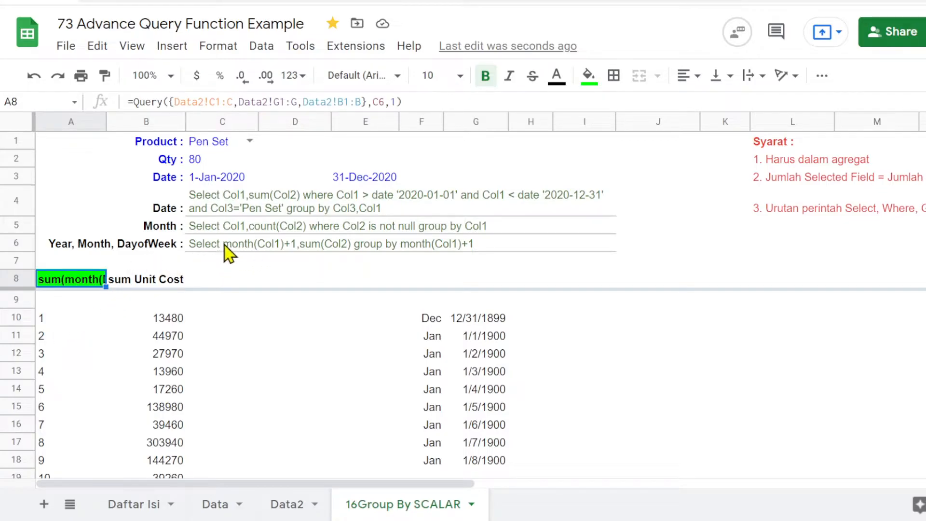
In the C6 query string, replace the selected month(Col1)+1 with dayofweek(Col1).
click(211, 251)
click(169, 103)
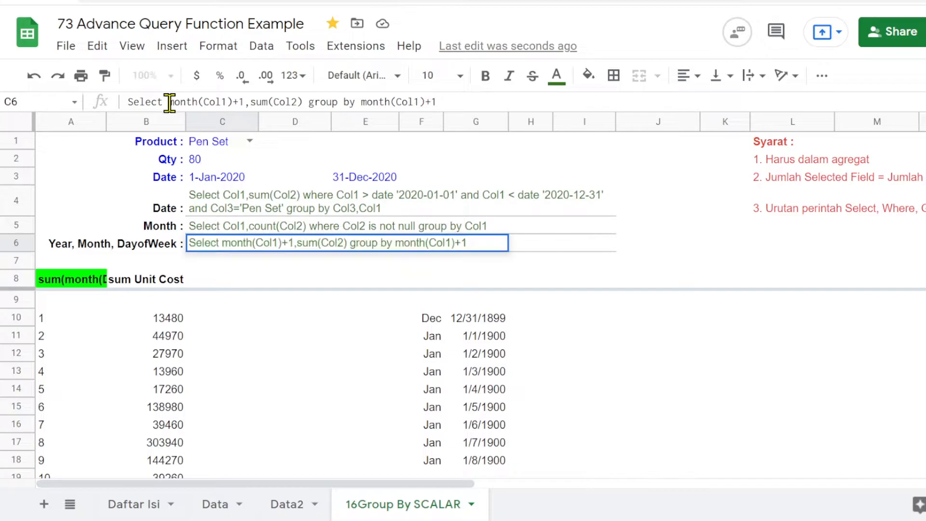
drag(170, 102, 197, 101)
text(dayofwe)
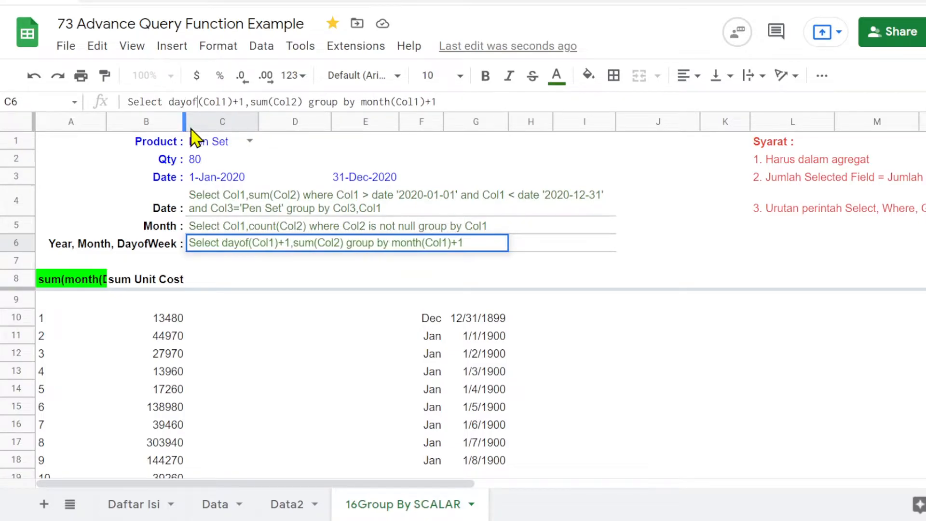
text(ek)
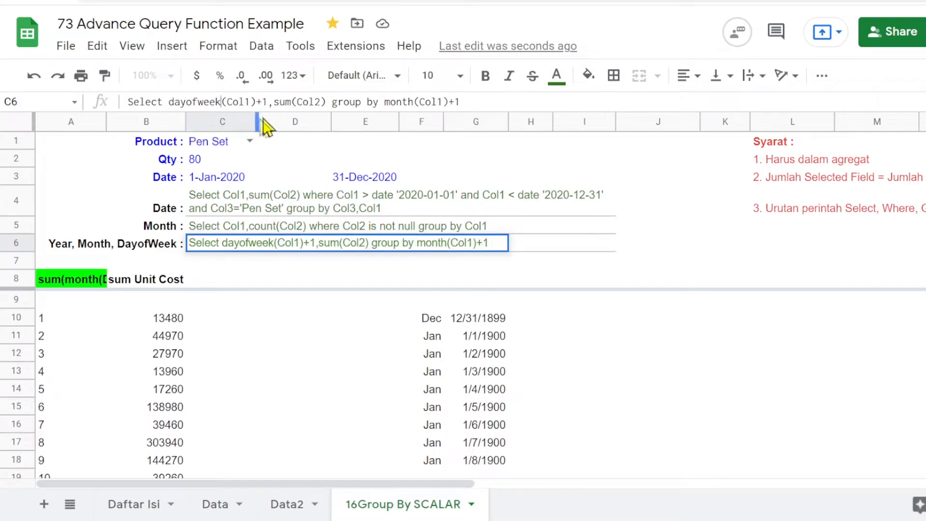
click(255, 102)
key(Delete)
key(Delete)
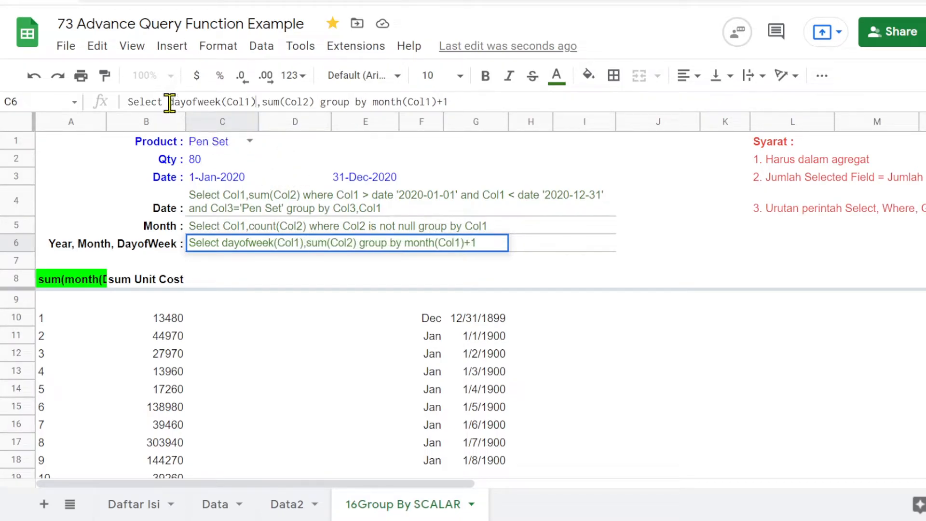
Copy dayofweek(Col1) over the month(Col1)+1 expression in the group by clause of C6 and apply the query.
drag(170, 101, 257, 102)
key(ctrl+c)
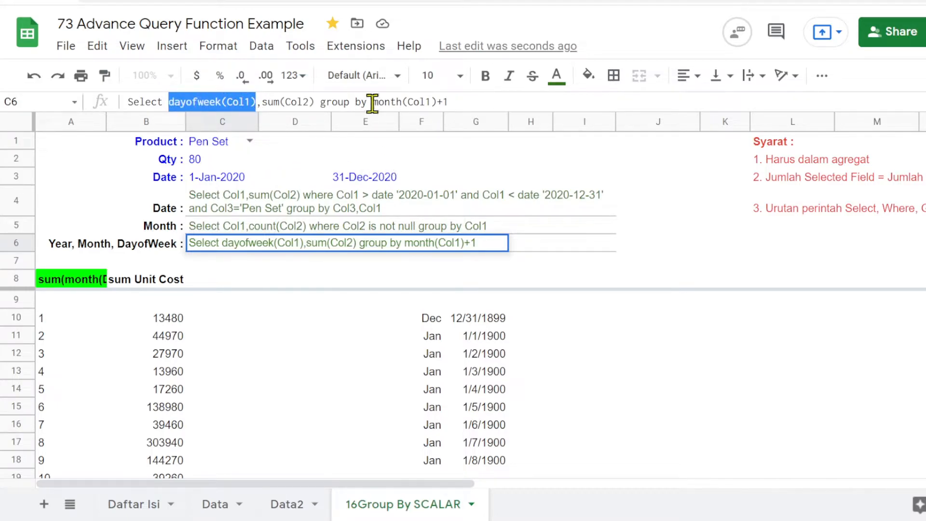
drag(375, 101, 448, 101)
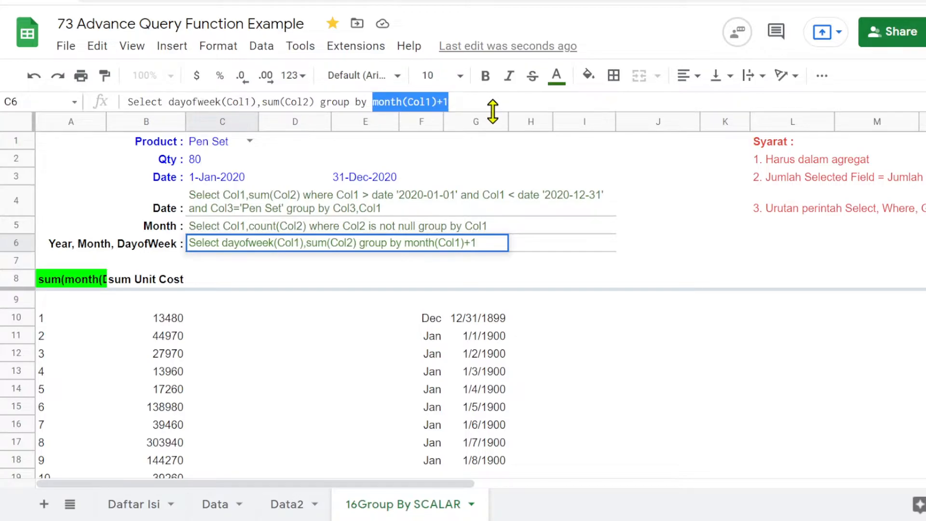
key(ctrl+v)
key(Return)
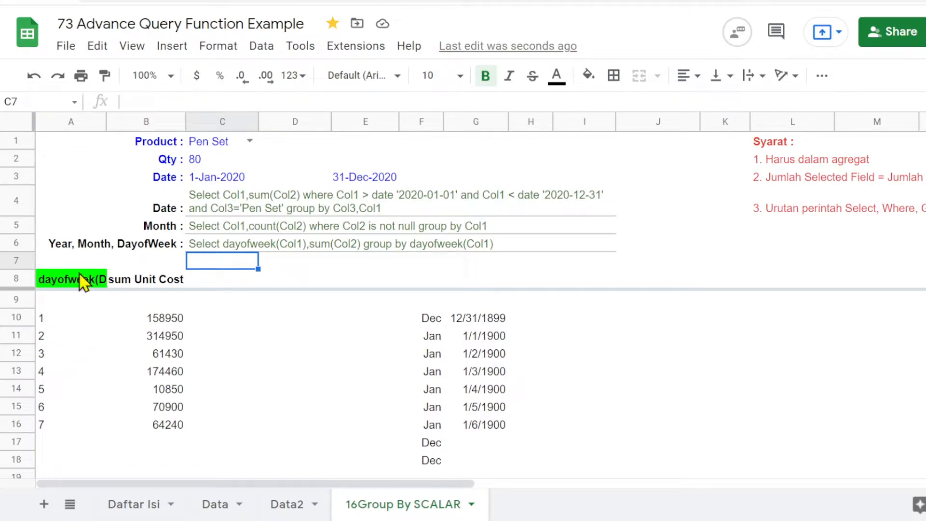
Check the source dates in the Data2 sheet, and return to 16Group By SCALAR to examine A10 and the A8 QUERY formula.
click(290, 505)
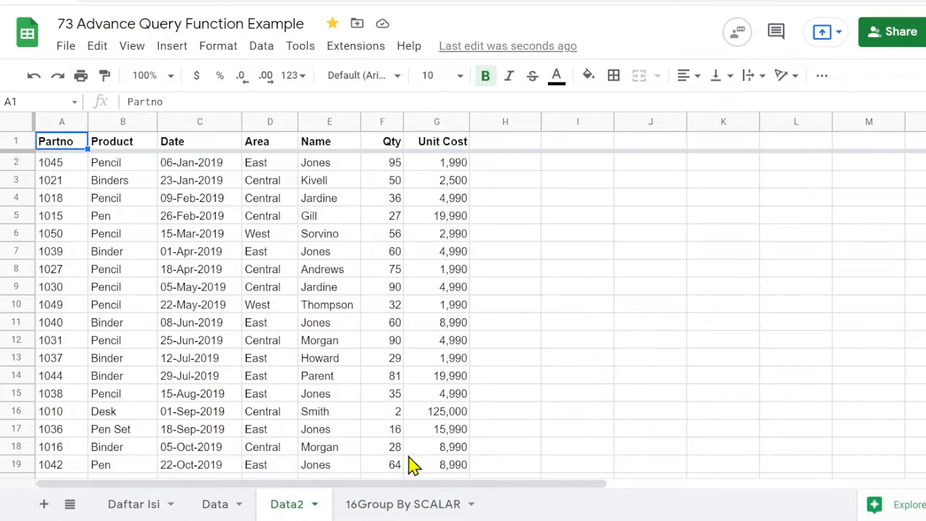
click(396, 504)
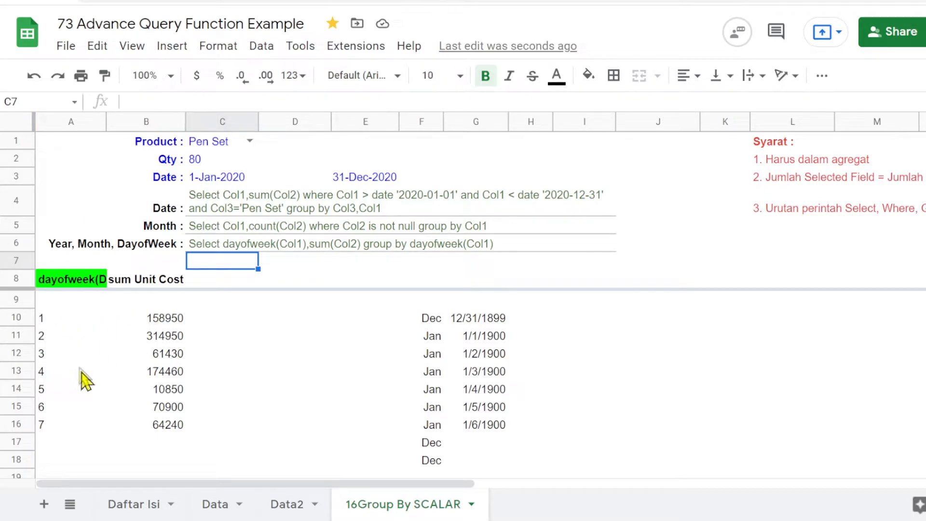
click(50, 320)
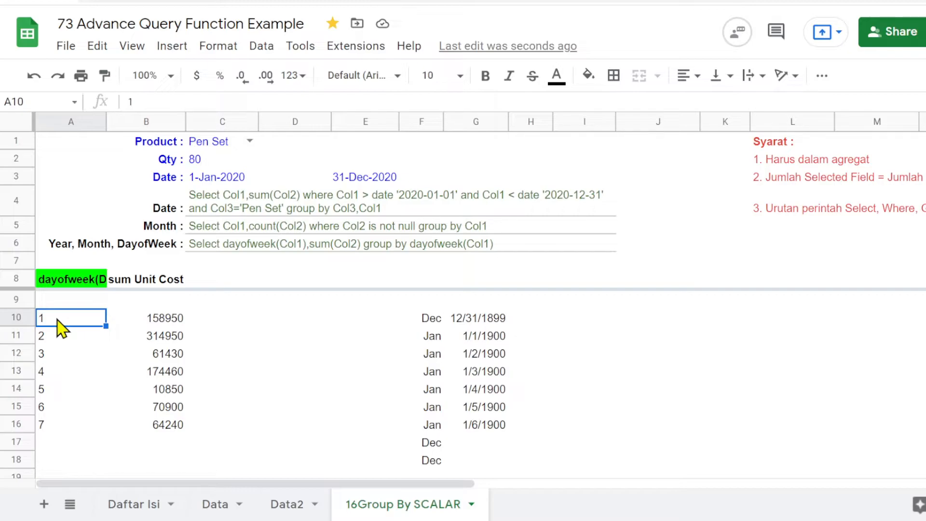
click(48, 284)
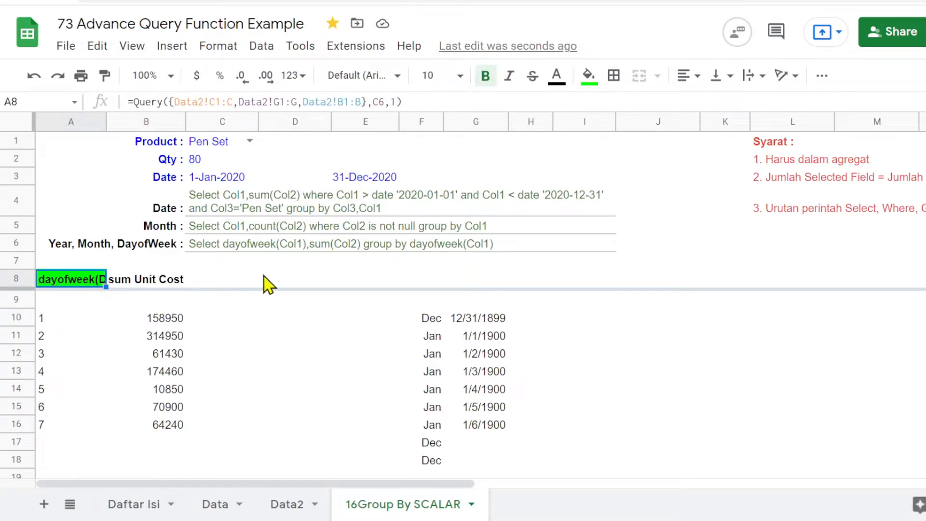
Append format dayofweek(Col1) 'DDDD' to the C6 query string so the weekday numbers display as day names.
click(213, 243)
click(483, 102)
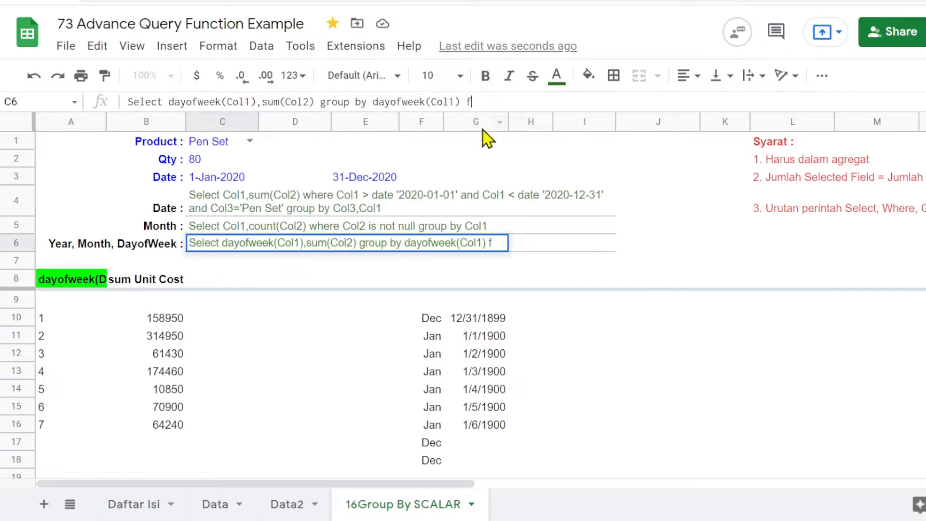
text(mat)
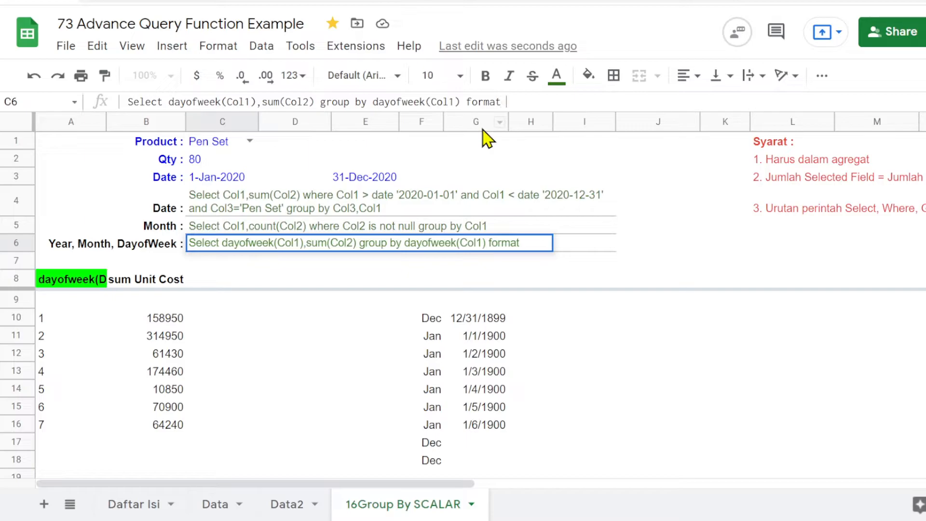
key(ctrl+v)
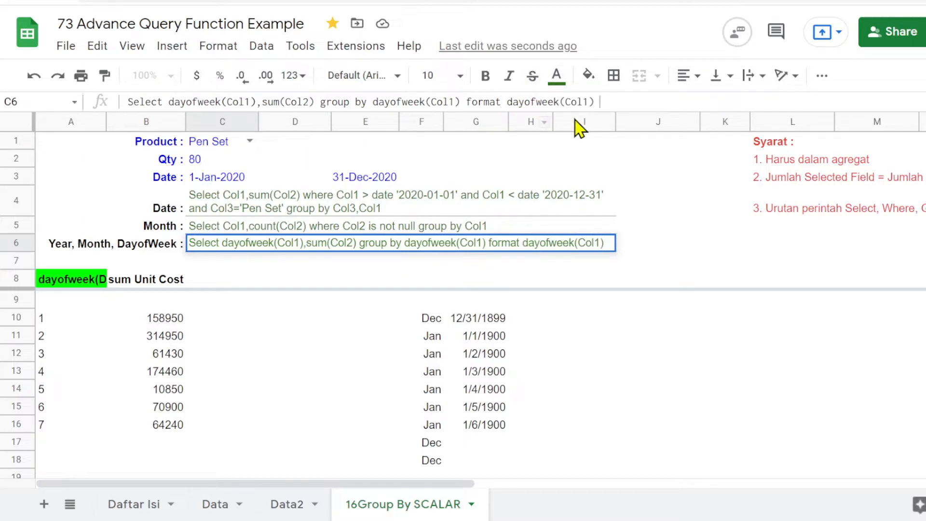
text('DD)
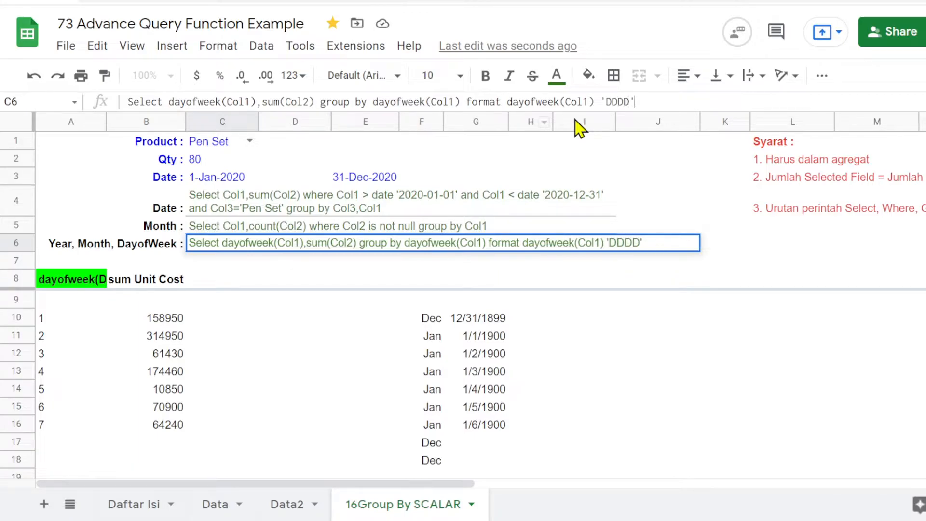
text(DD')
key(Return)
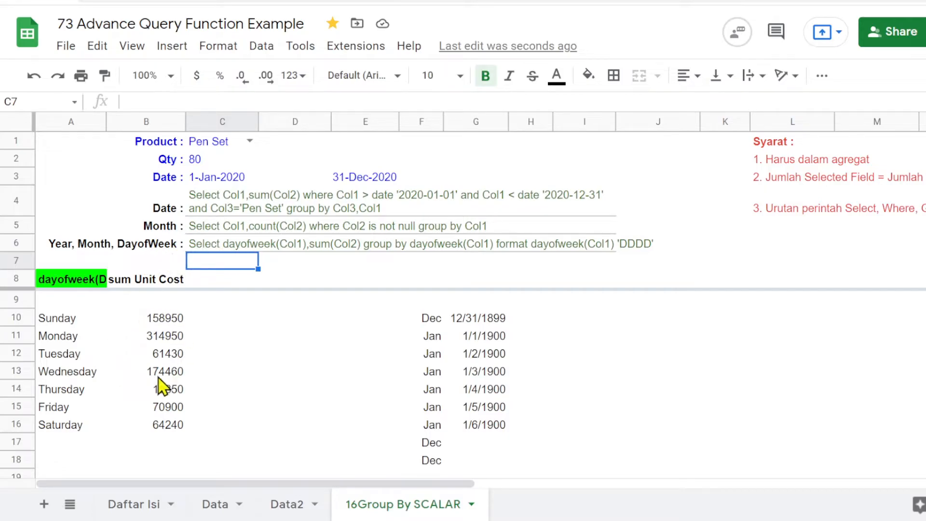
Clear the month helper cells F10:H18 and undo the clearing.
drag(432, 318, 531, 355)
drag(520, 403, 517, 461)
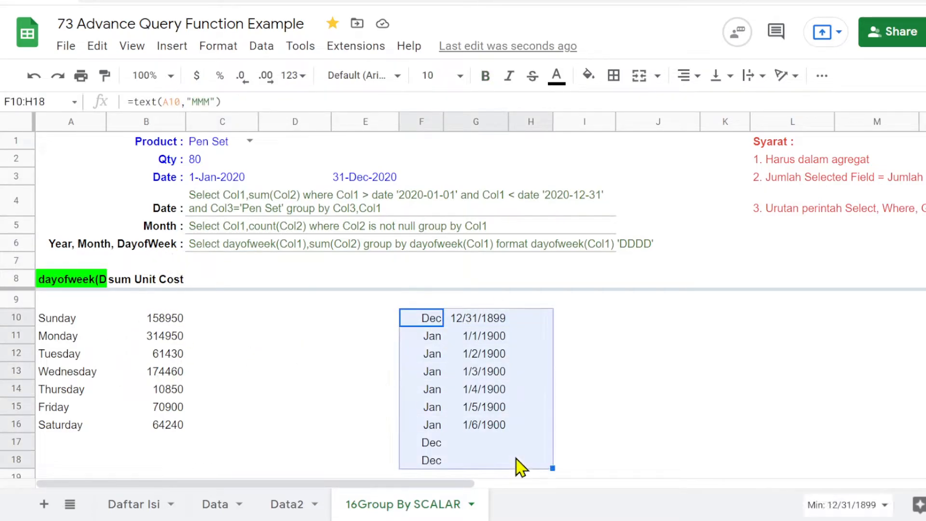
key(Delete)
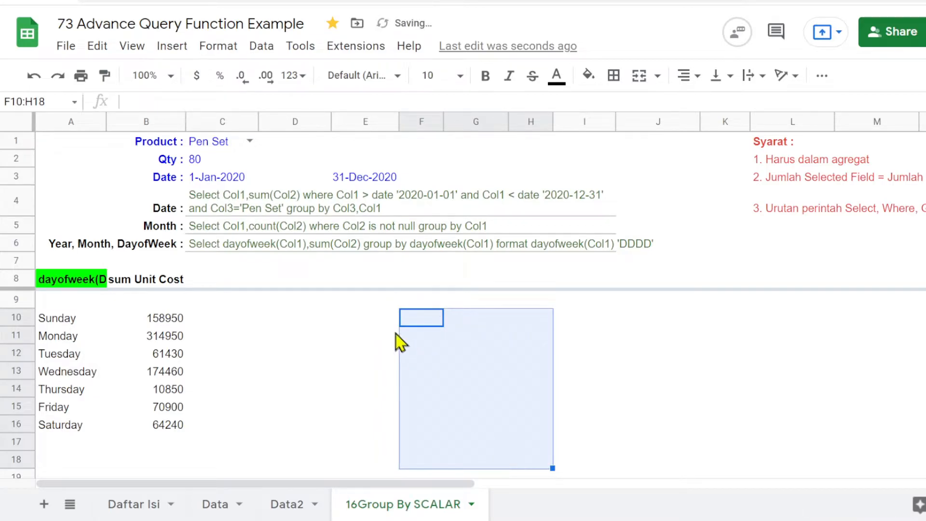
click(363, 325)
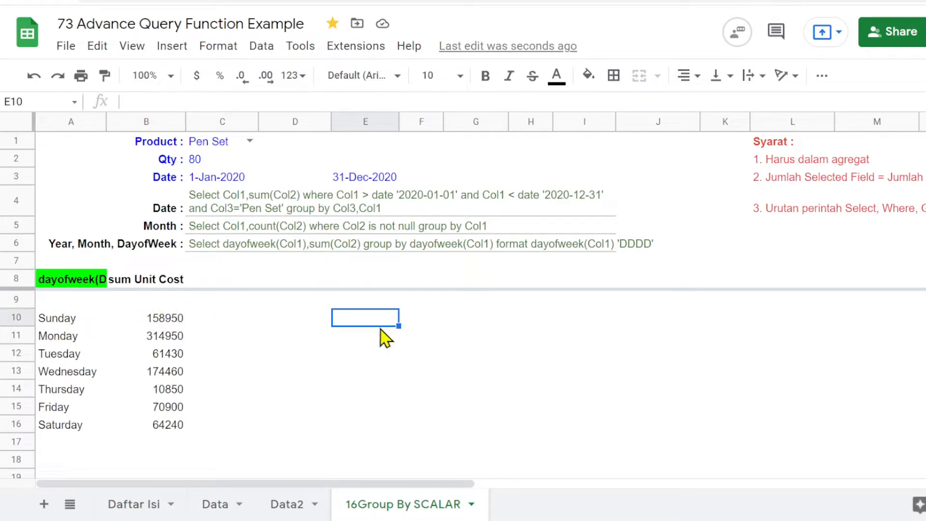
key(ctrl+z)
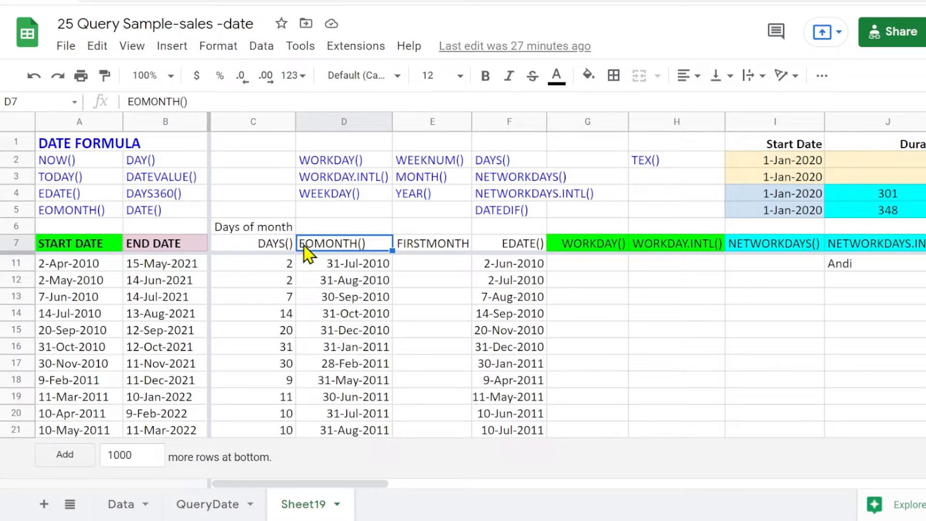
Review an EOMONTH() cell in the "25 Query Sample-sales -date" spreadsheet, and return to compare the query strings in C6 and C5.
click(339, 267)
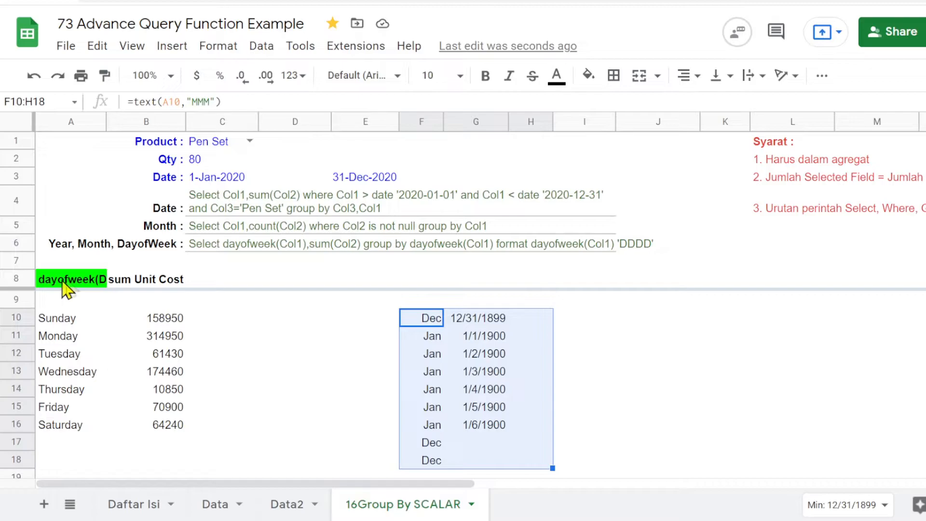
click(202, 247)
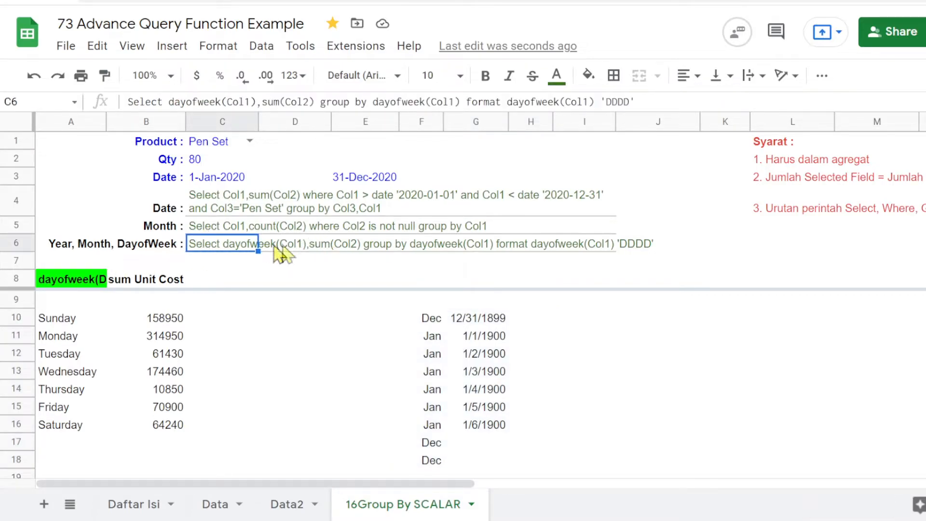
click(203, 234)
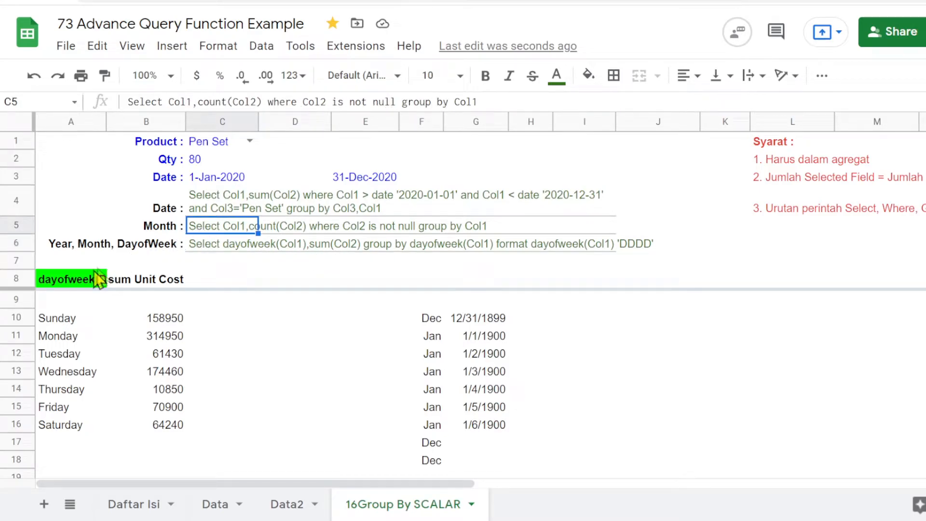
In the A8 QUERY formula, wrap the Data2!C1:C date range in Eomonth() with 0 months offset.
click(72, 284)
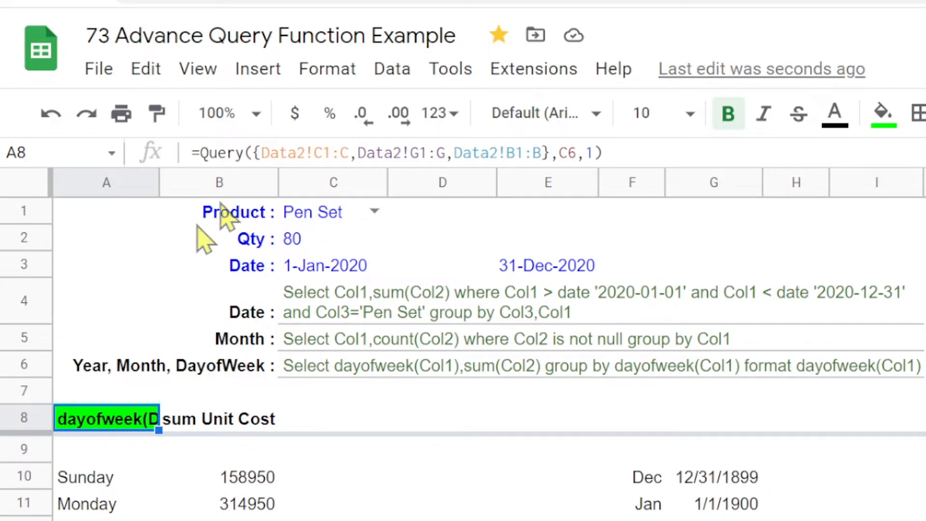
click(268, 153)
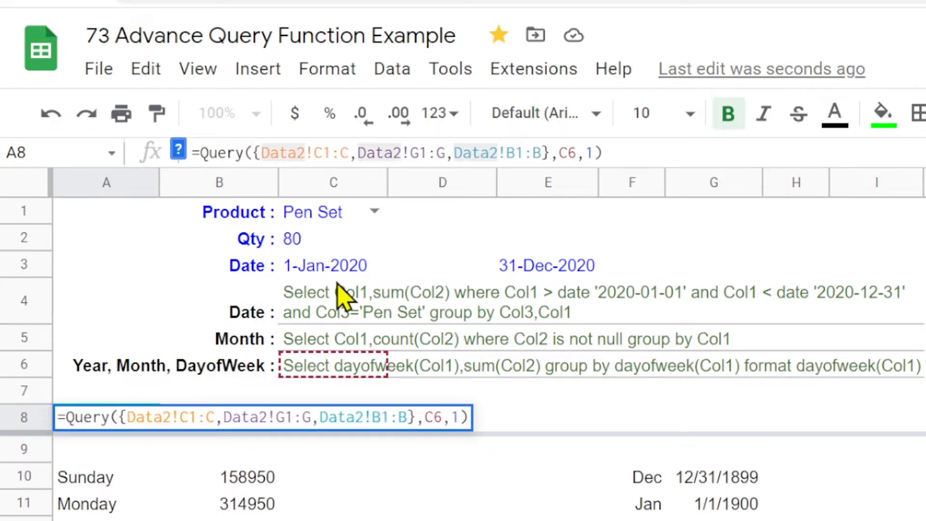
text(Eo)
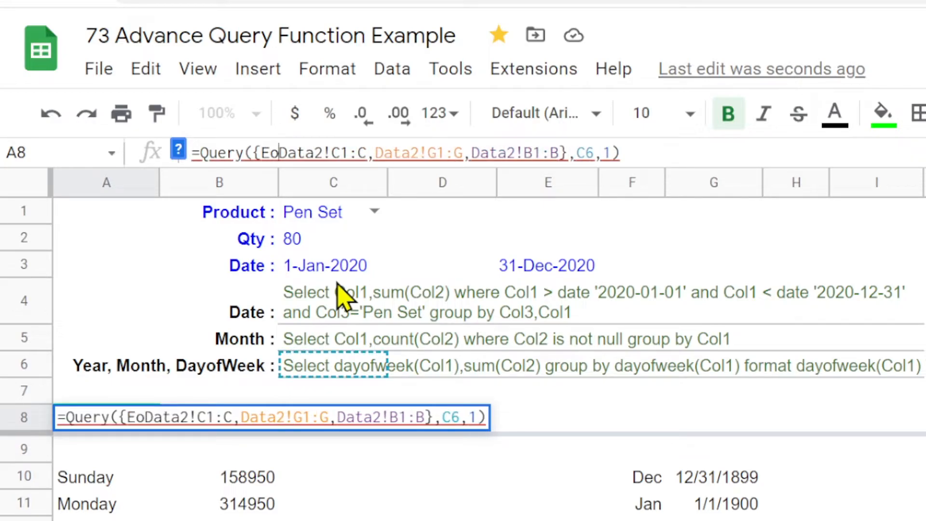
text(month)
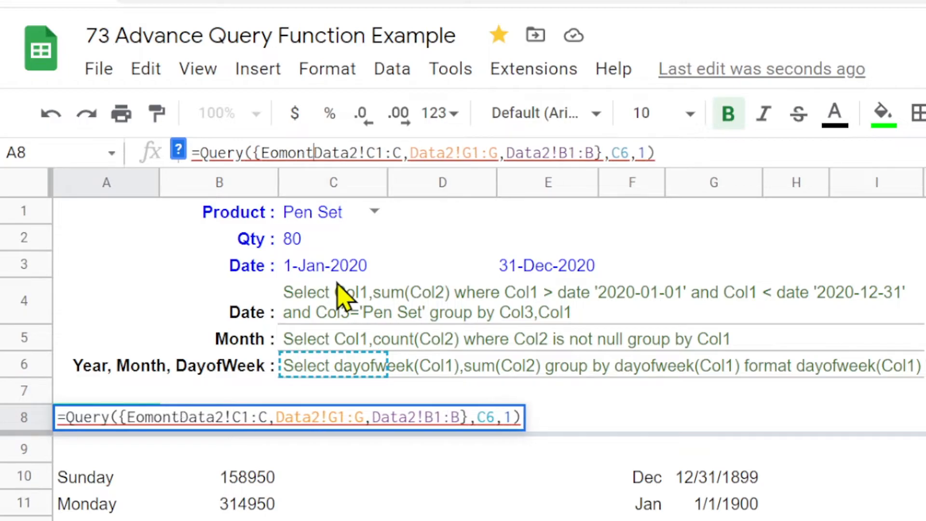
text(()
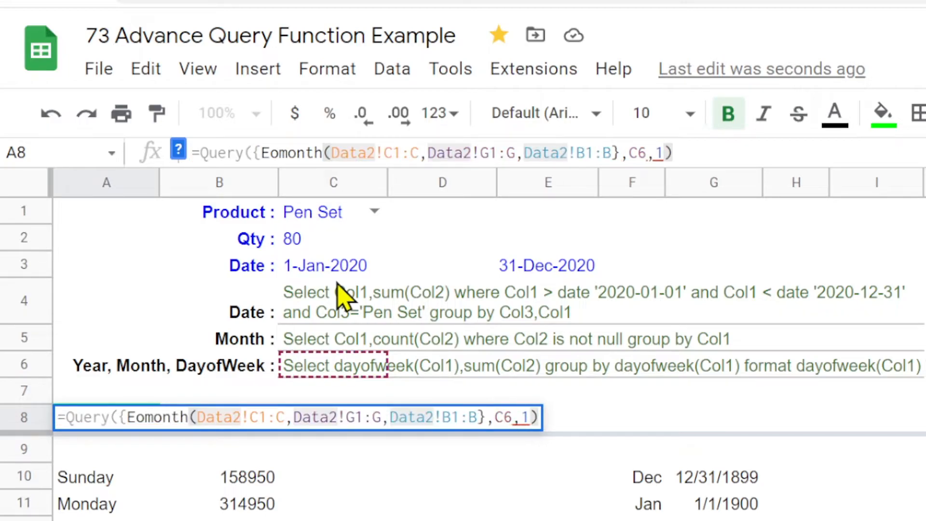
click(416, 153)
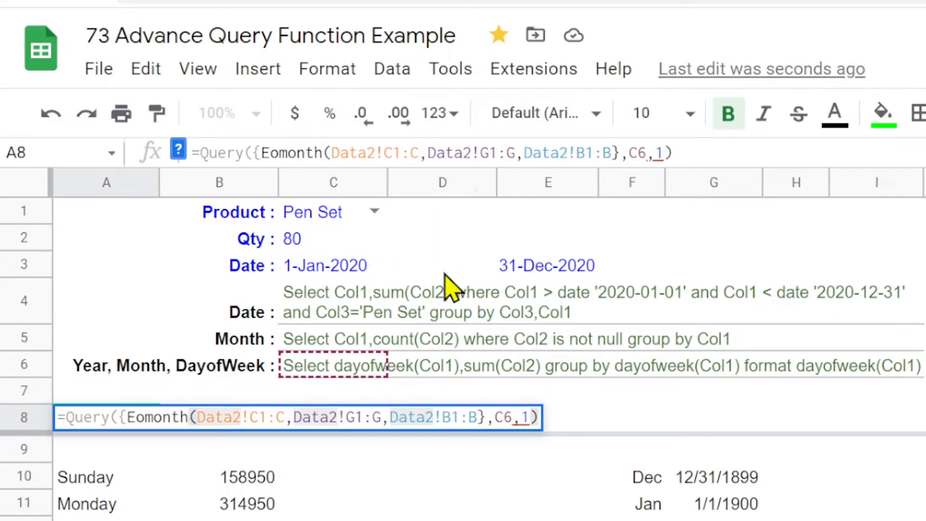
text())
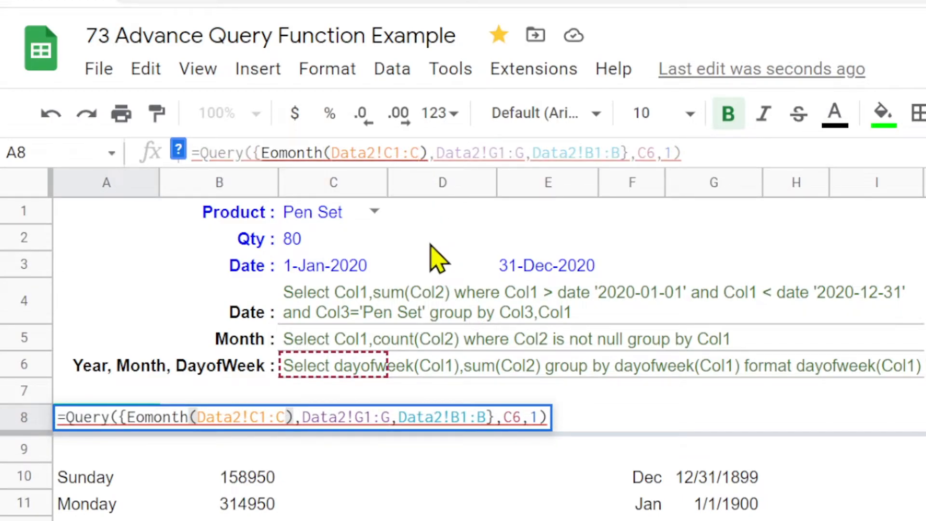
text(,0)
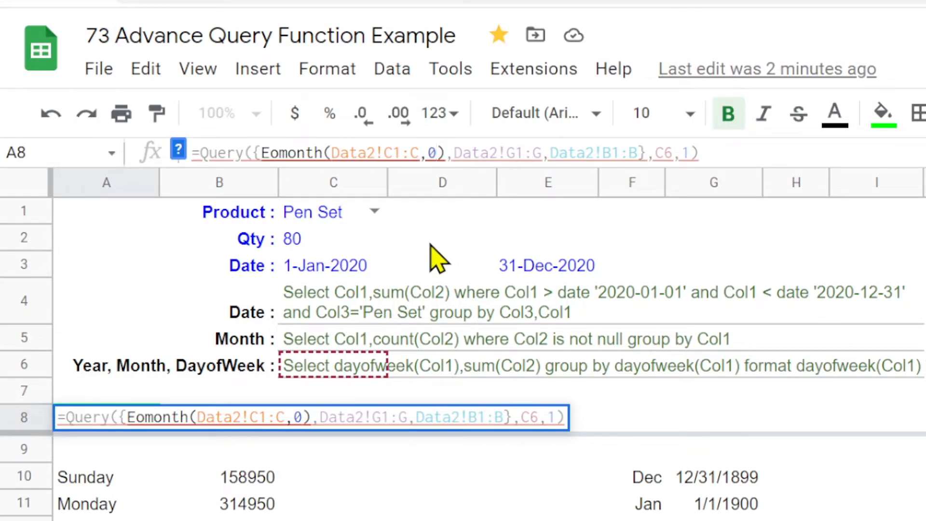
Enclose the Eomonth(Data2!C1:C,0) part of the A8 formula in arrayformula() and apply the formula.
mouse_move(471, 155)
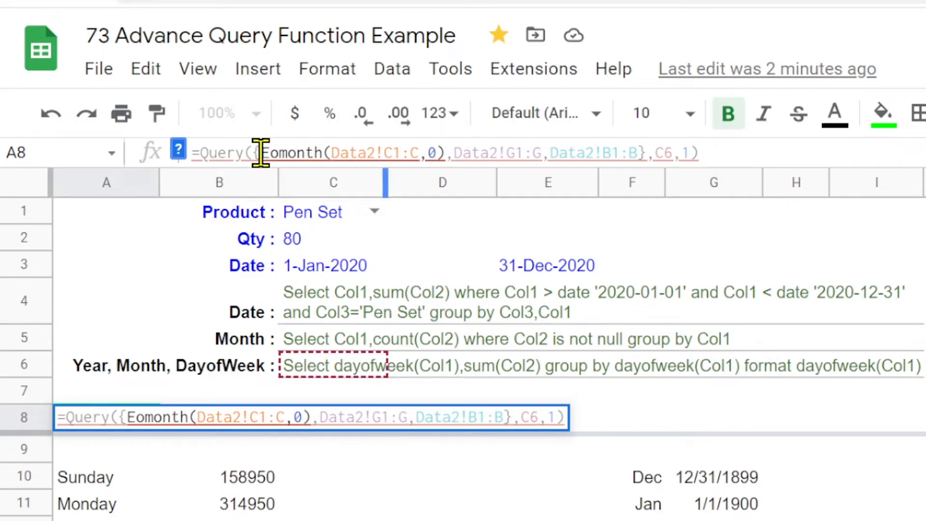
mouse_move(528, 410)
text(arrayform)
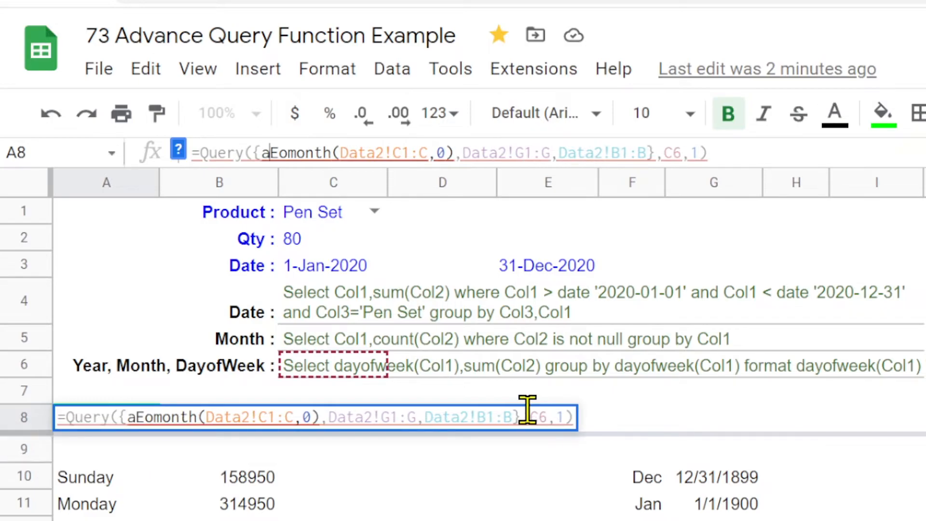
text(ula()
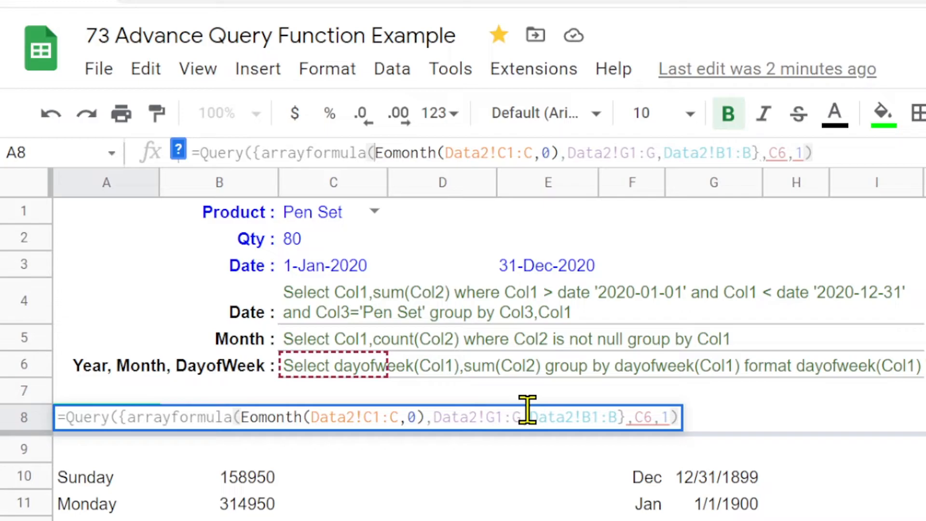
key(Right)
key(Right)
key(Right)
key(Right)
key(Right)
key(Right)
key(Right)
key(Right)
key(Right)
key(Right)
key(Right)
key(Right)
key(Right)
key(Right)
text())
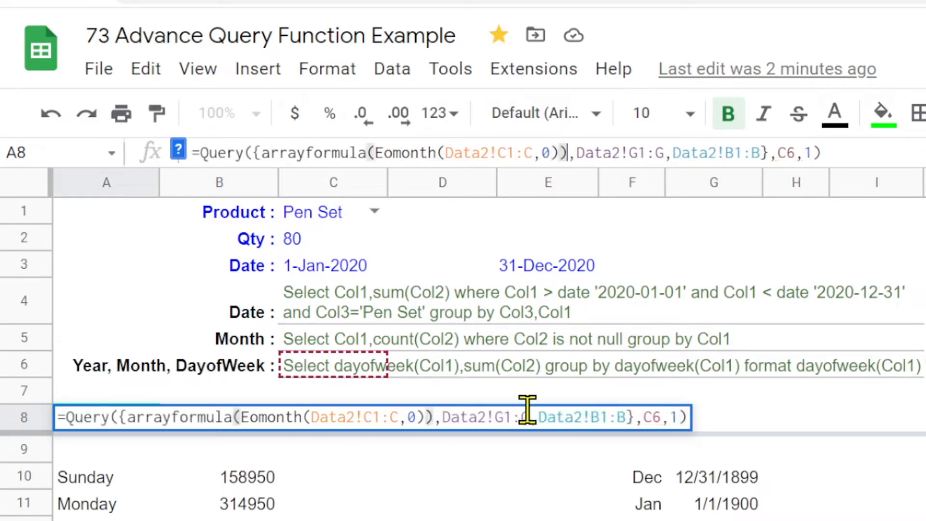
key(Return)
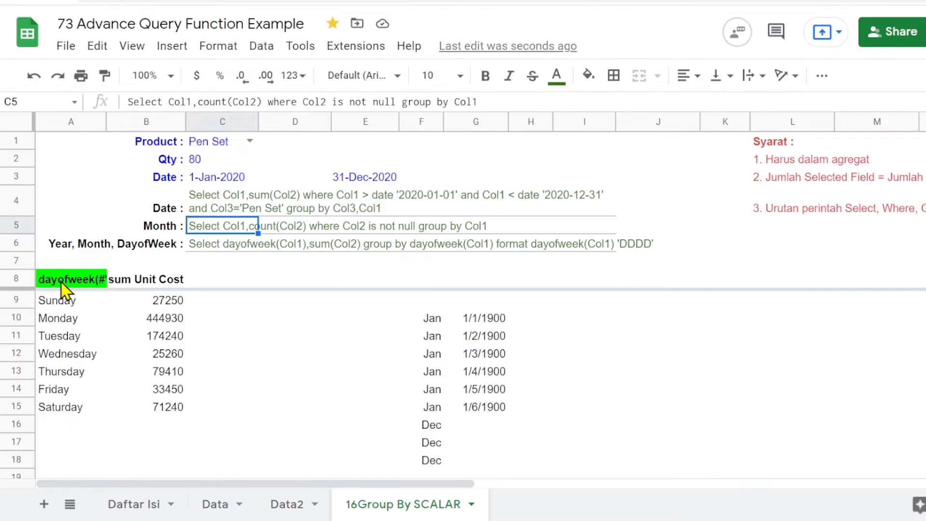
Change the query string reference in the A8 formula to C5.
click(61, 285)
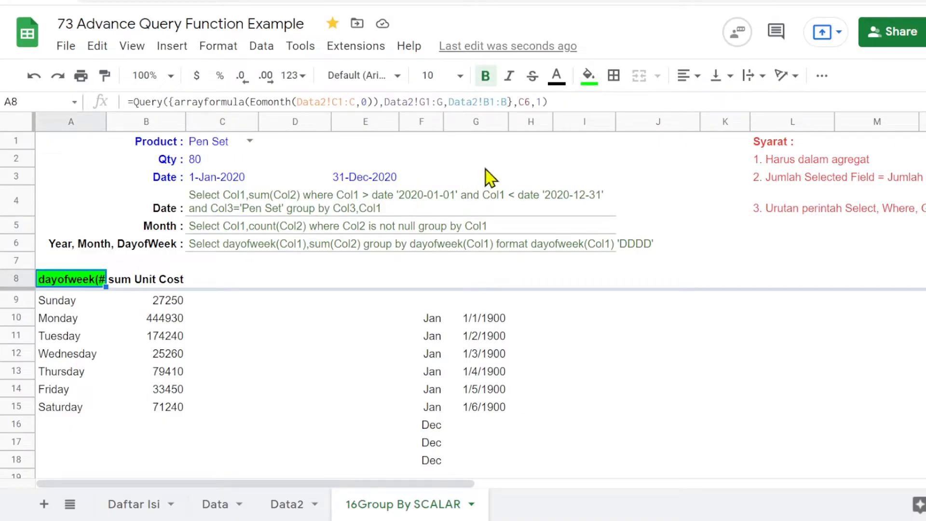
click(525, 102)
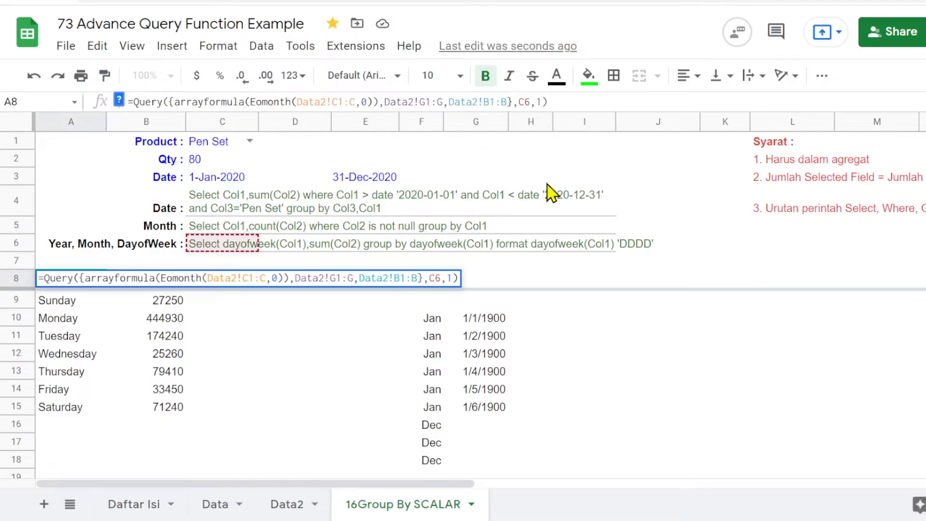
key(BackSpace)
text(5)
key(Return)
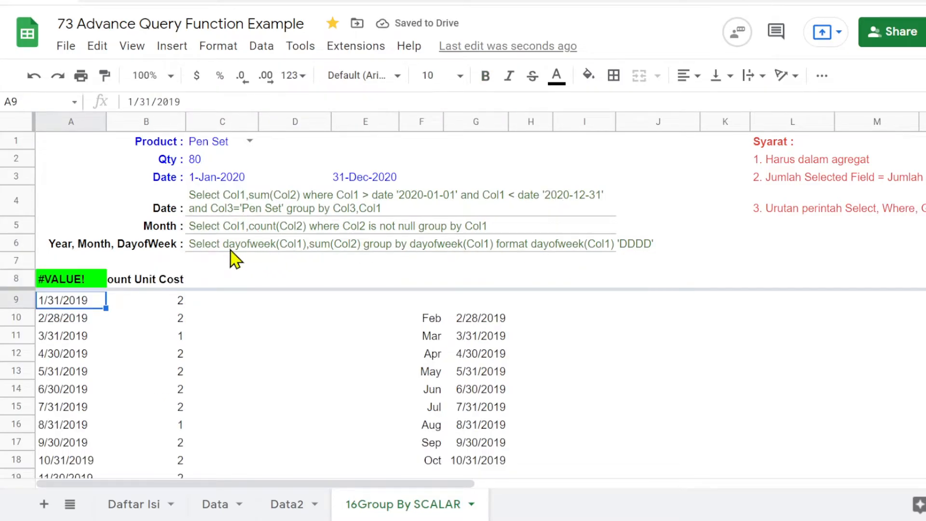
Review the C5 query string and A8 formula, check the source dates in Data2, and return to examine the month-end results.
click(207, 231)
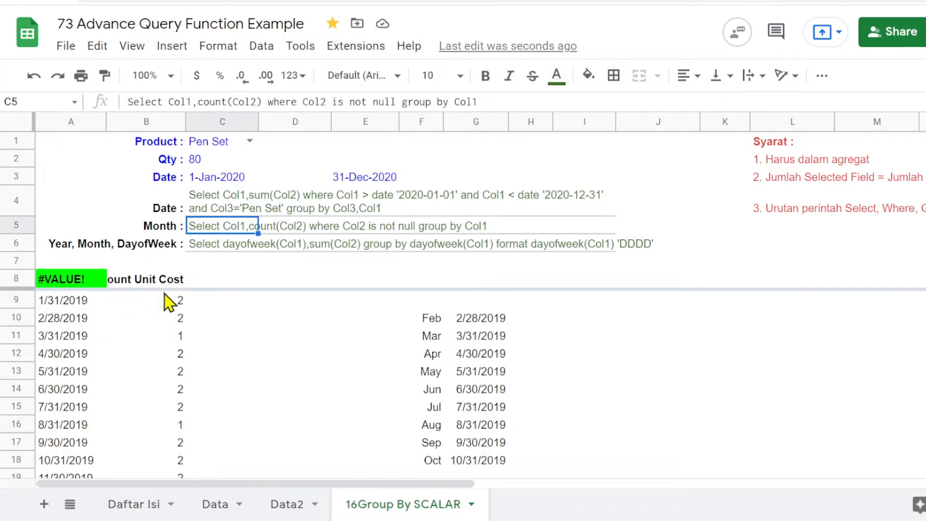
click(87, 279)
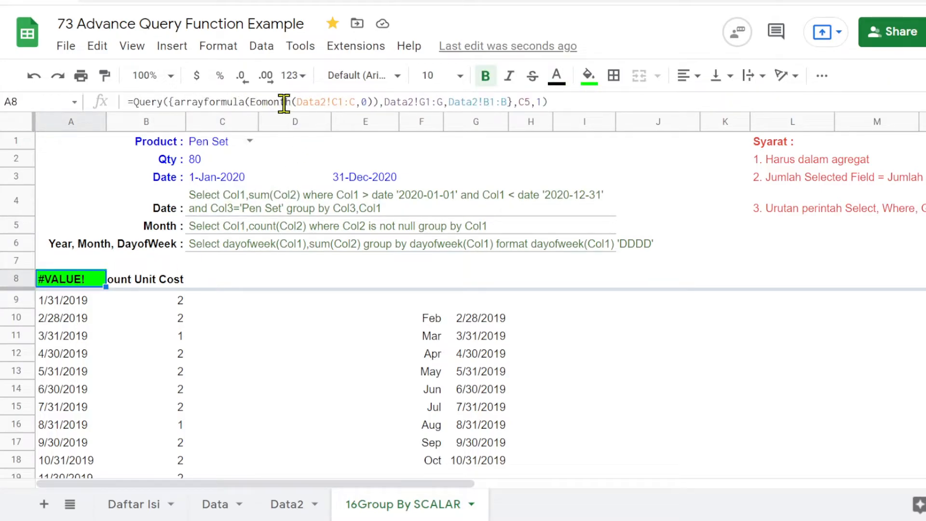
click(285, 505)
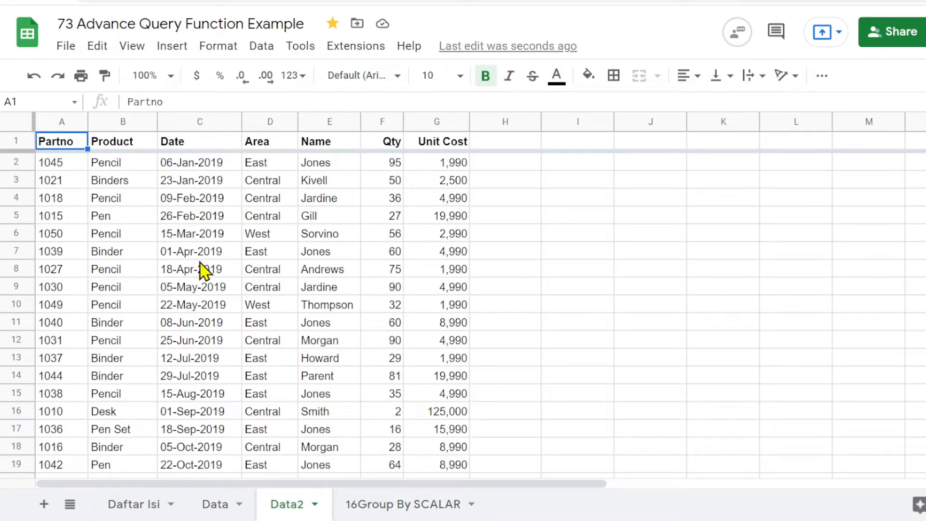
click(400, 505)
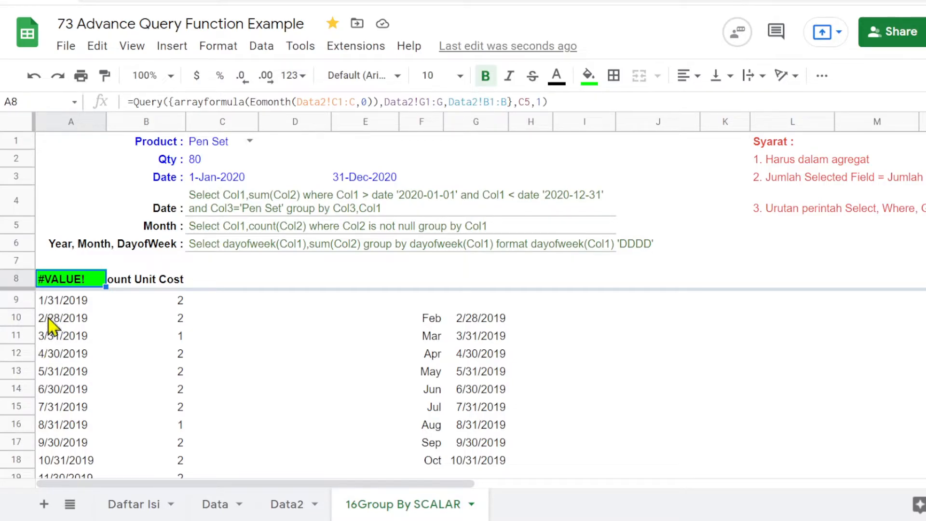
scroll(60, 401, down, 4)
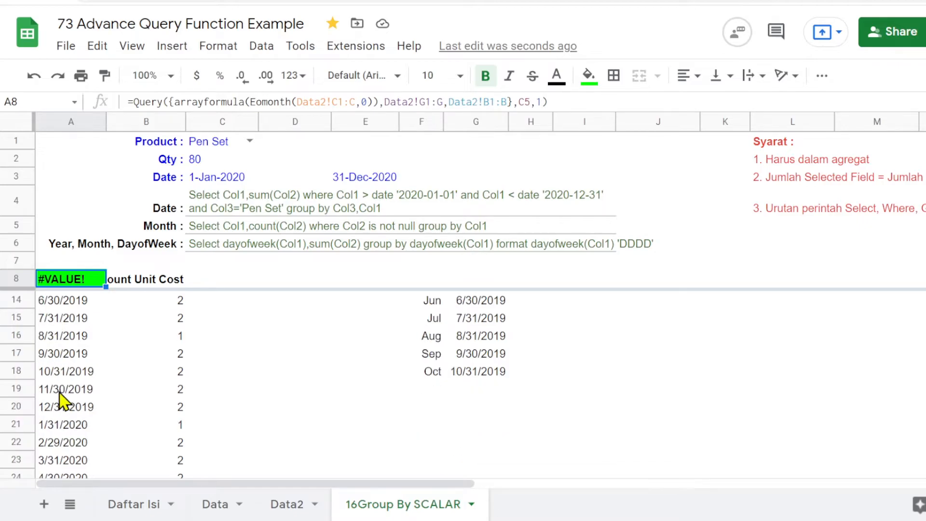
scroll(62, 400, up, 4)
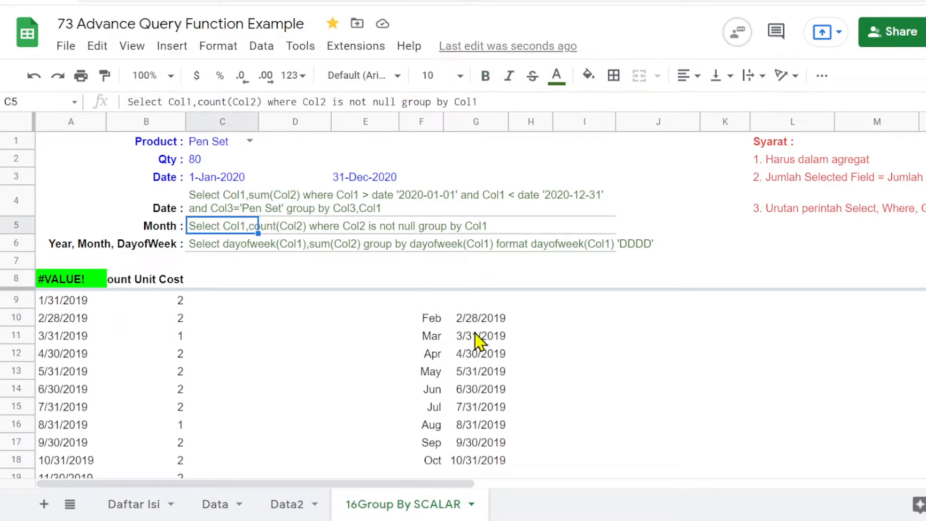
Extend the month helper formulas in F10:G10 up into row 9.
click(433, 321)
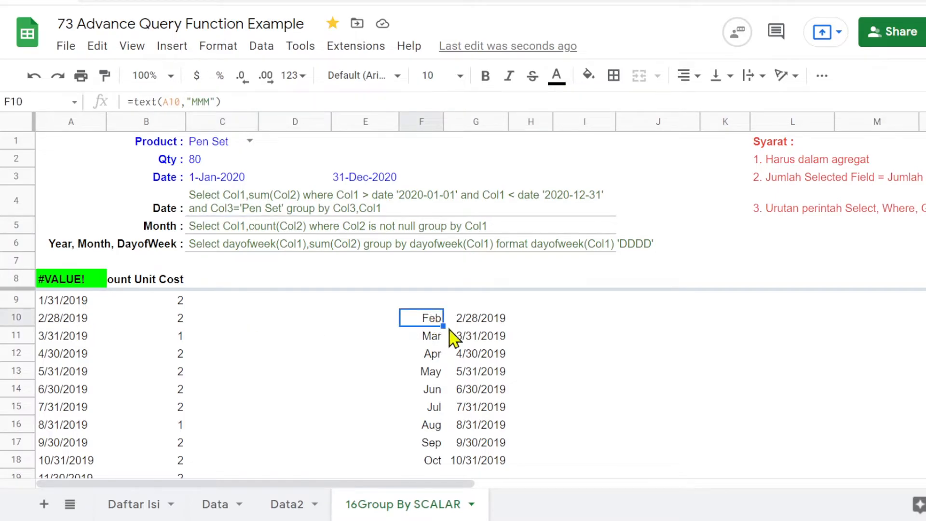
shift+click(504, 320)
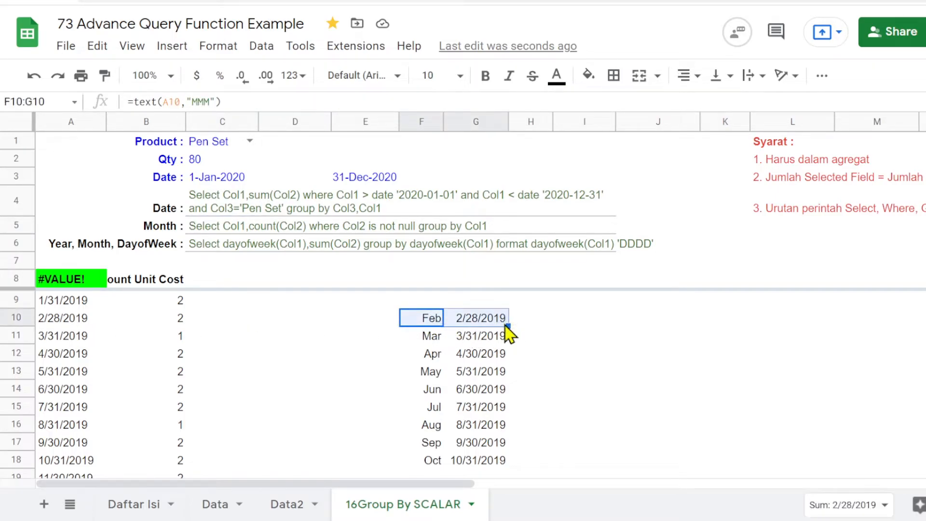
drag(505, 324, 501, 300)
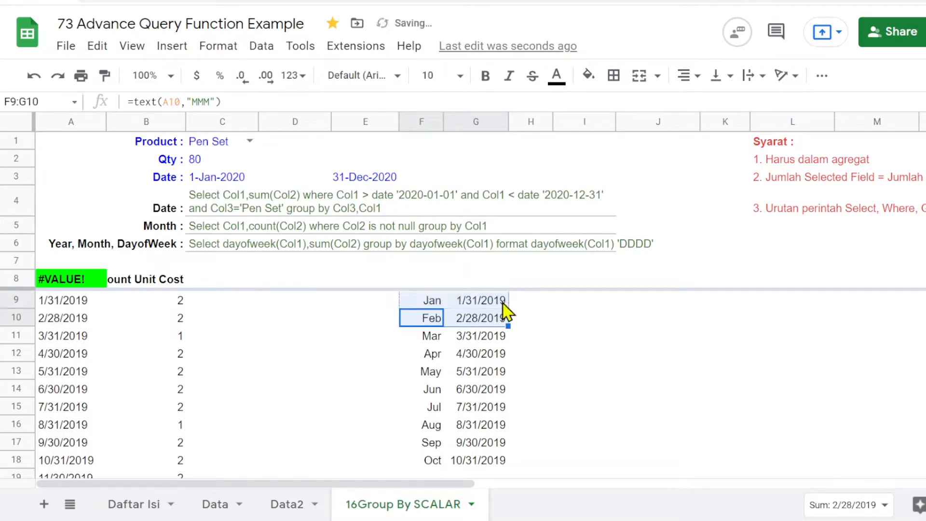
Inspect the text() formula in F9 against the month-end dates in A10 to A12.
click(430, 303)
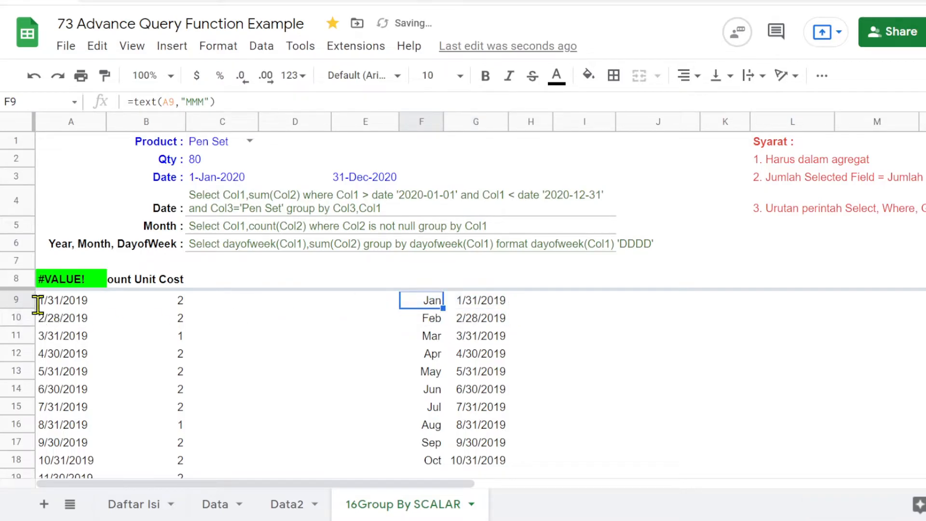
click(74, 322)
click(66, 340)
click(66, 355)
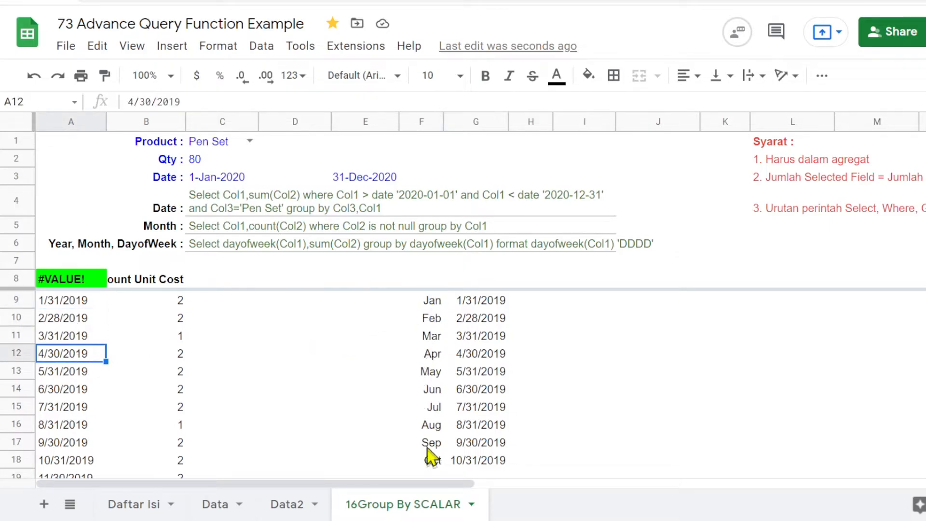
click(433, 303)
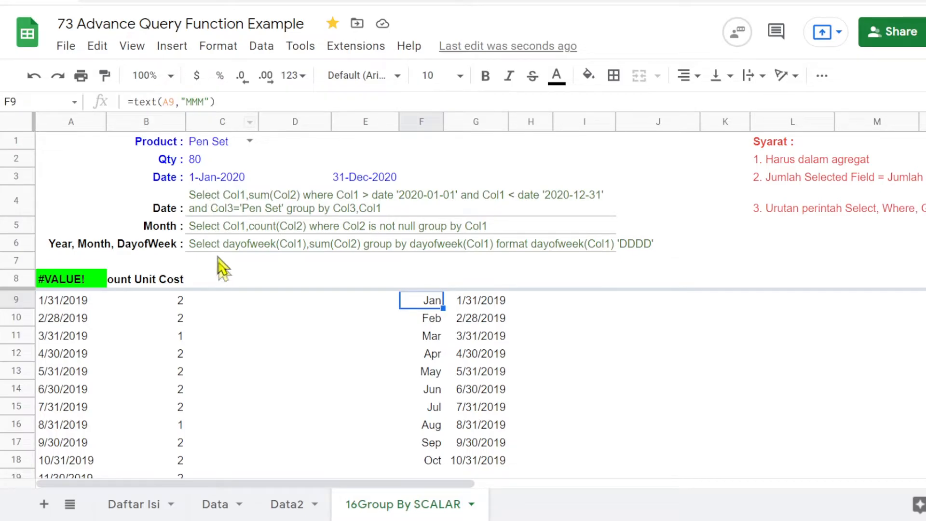
Edit the C5 query string to Select Col1,sum(Col2) group by Col1, dropping the where clause, and check the sum in B10.
click(196, 230)
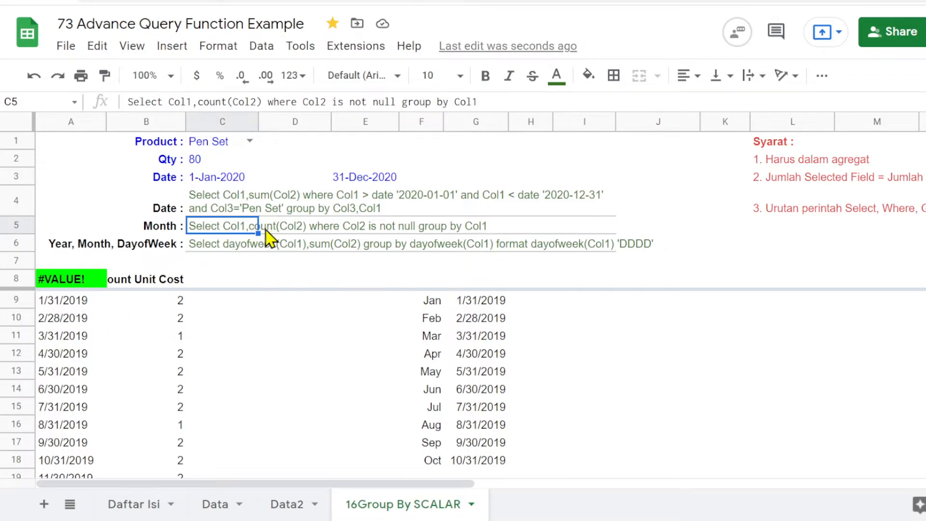
drag(199, 102, 228, 103)
text(sum)
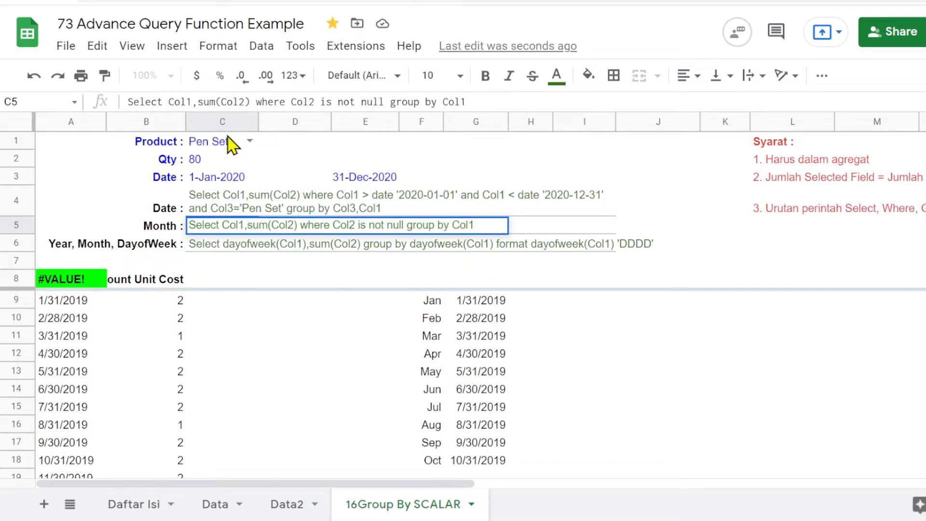
drag(256, 102, 388, 101)
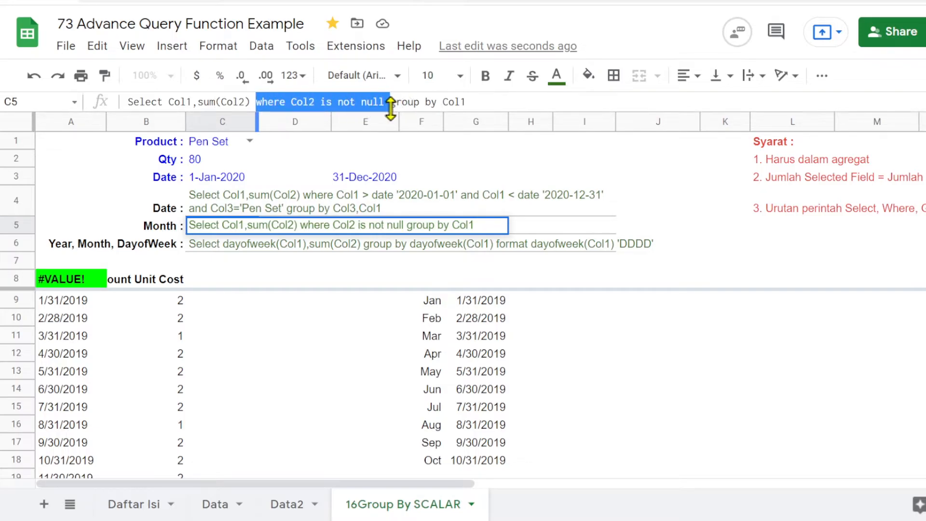
key(BackSpace)
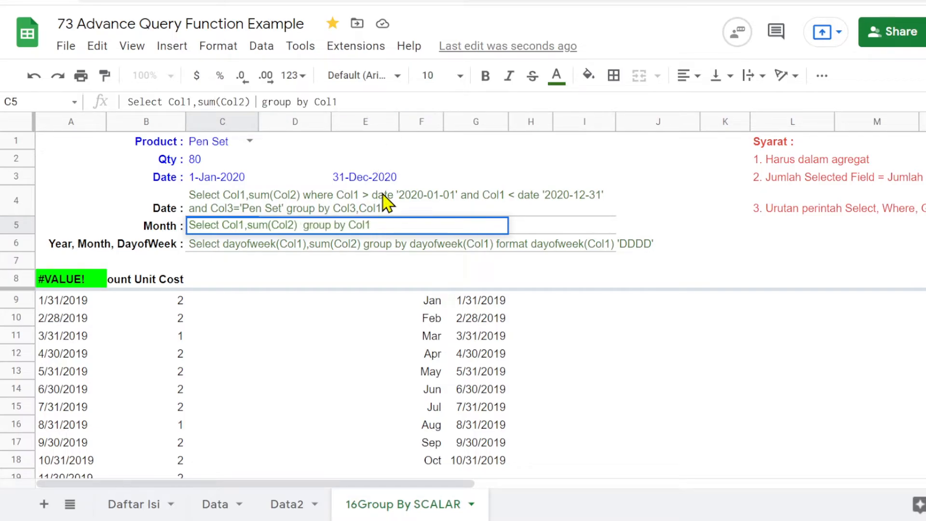
key(Delete)
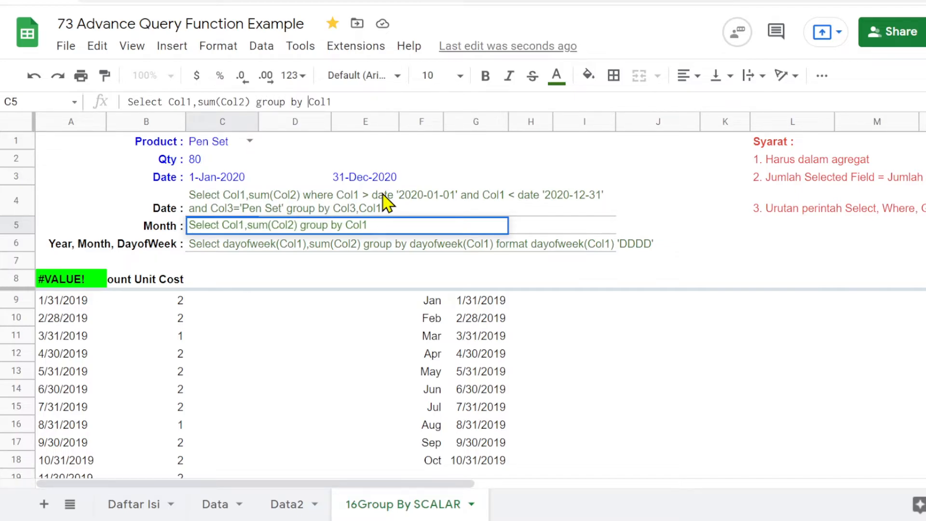
key(Return)
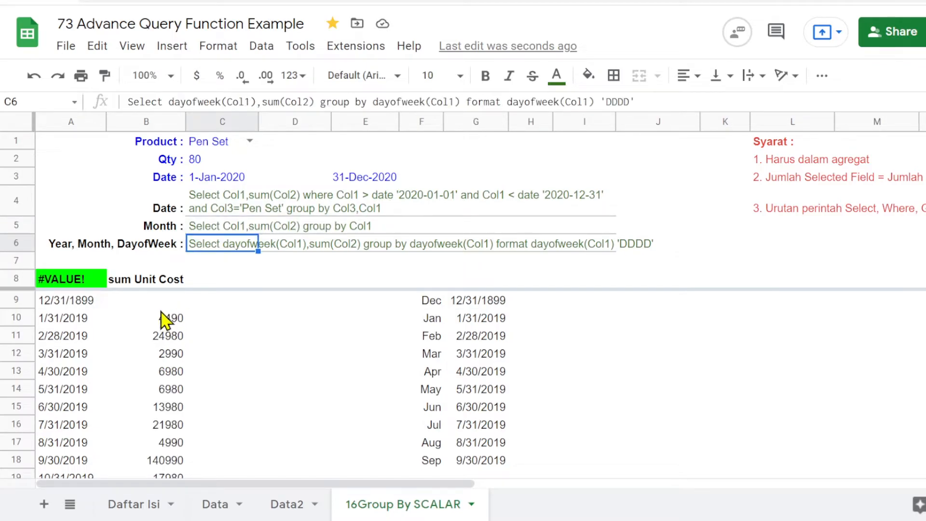
click(170, 321)
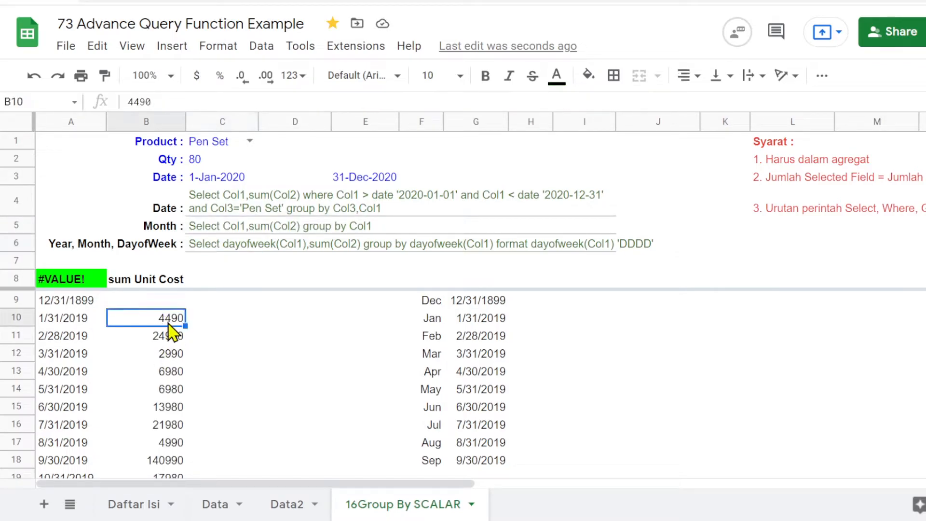
Append format Col1 'MMM' to the C5 query string, after checking the February sum and the A8 formula.
click(50, 342)
click(164, 342)
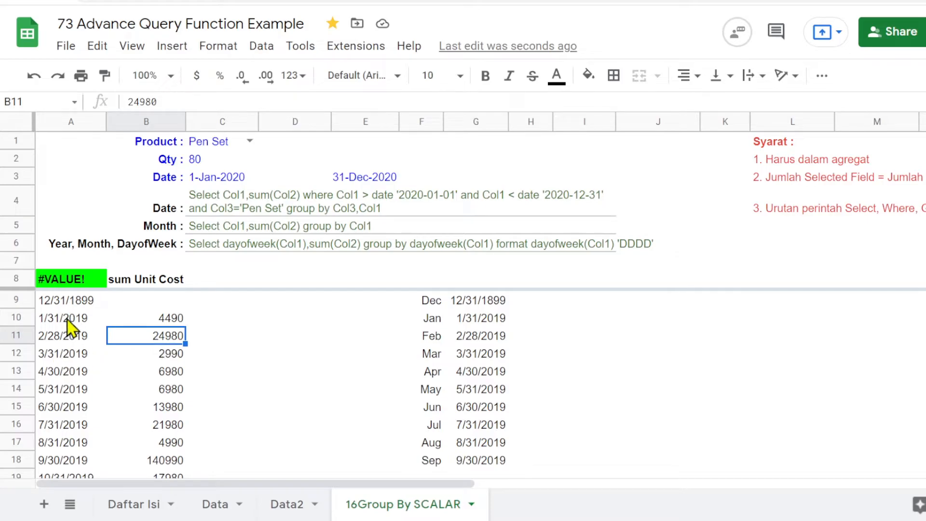
click(70, 284)
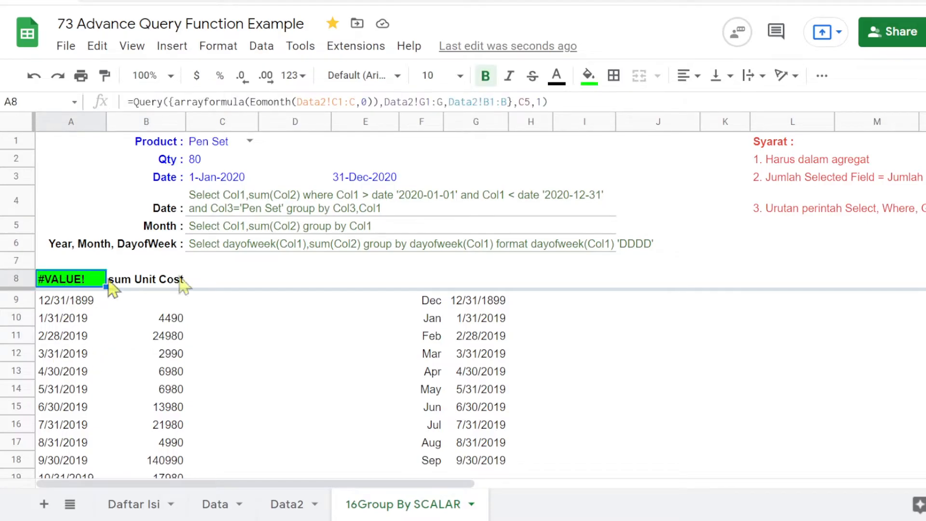
click(205, 227)
key(Return)
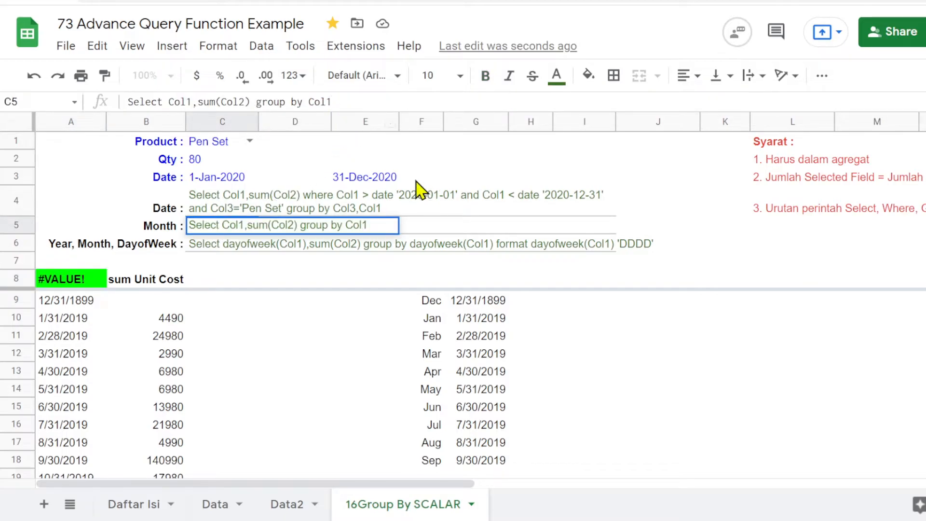
text(format)
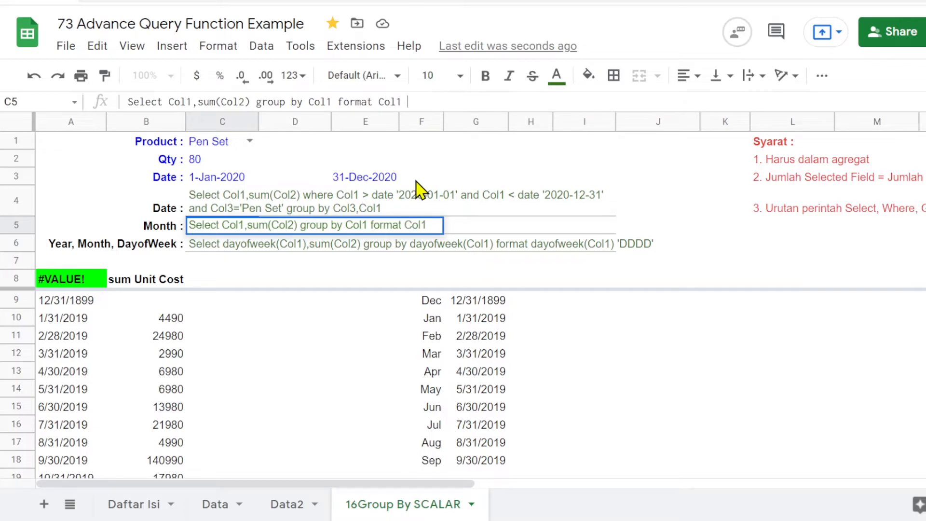
text(Col1 'MMM)
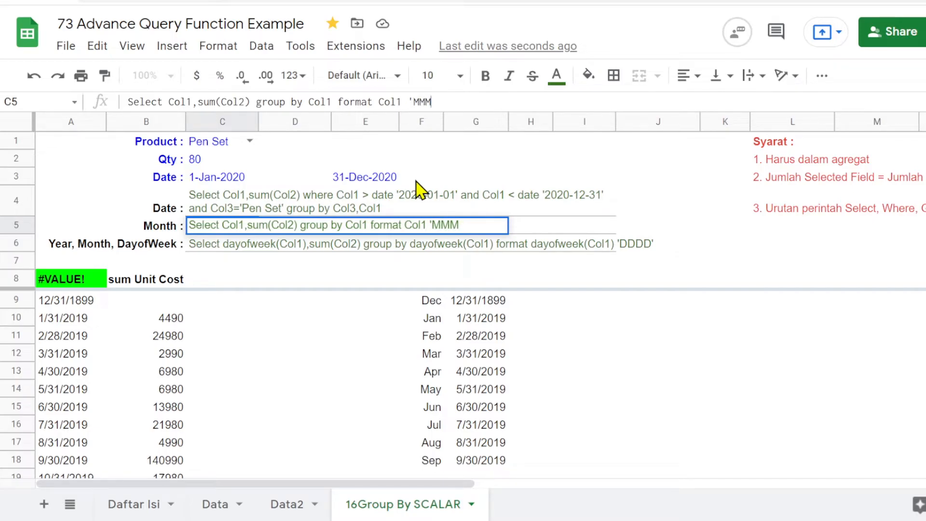
text(')
key(Return)
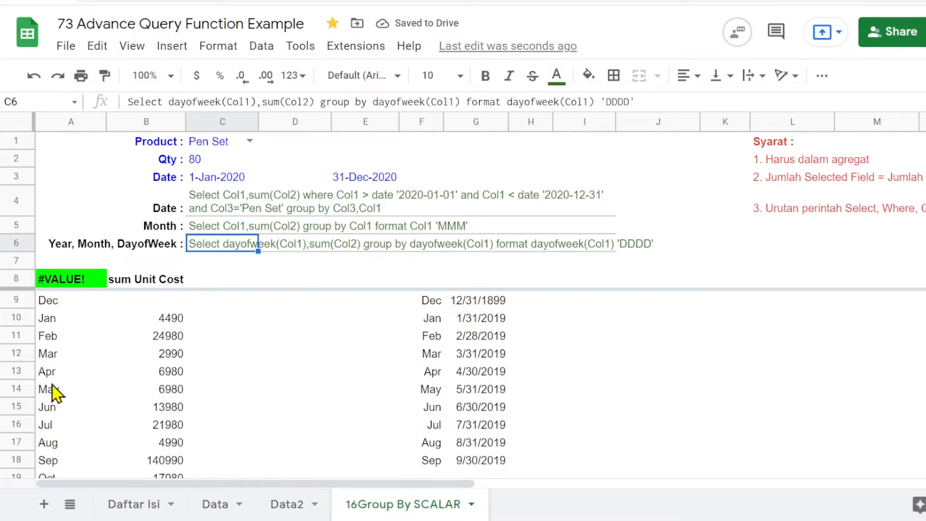
Review the month names down column A, the date behind A10 and the query formula in A8.
scroll(59, 388, down, 2)
scroll(61, 389, down, 4)
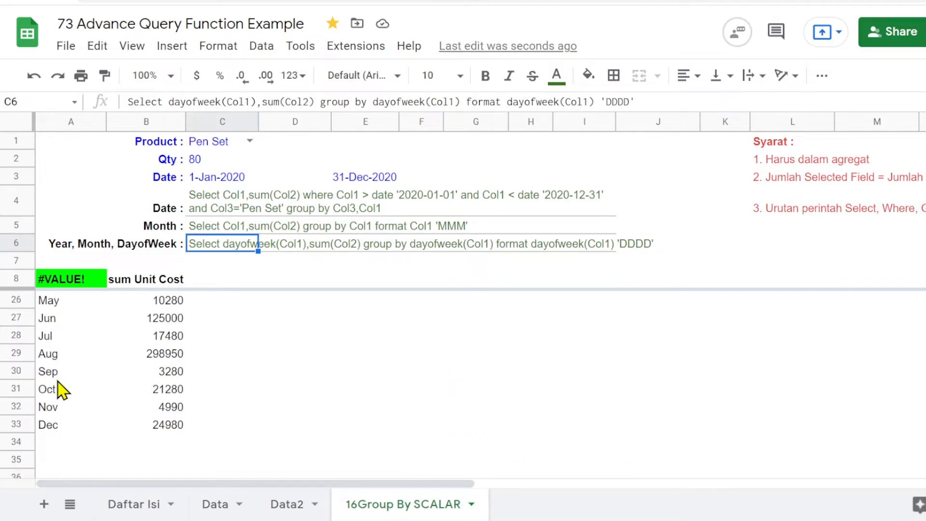
scroll(61, 389, up, 6)
scroll(60, 390, down, 2)
scroll(62, 386, up, 2)
click(49, 323)
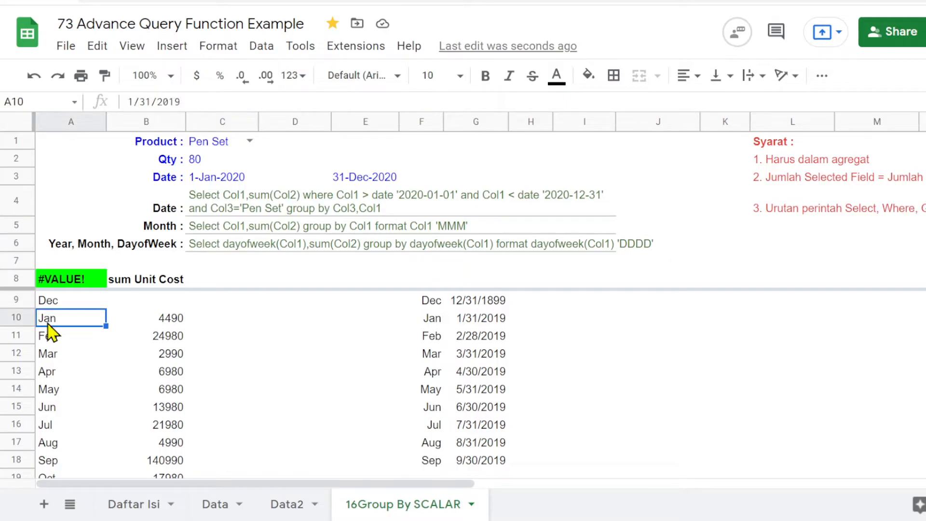
click(55, 285)
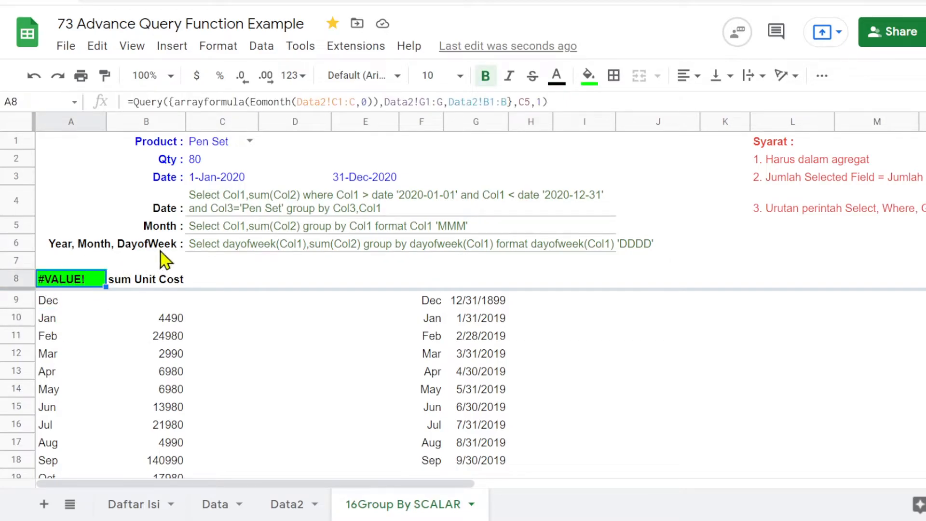
Change the format pattern in the C5 query string to 'MMM-YY'.
click(205, 227)
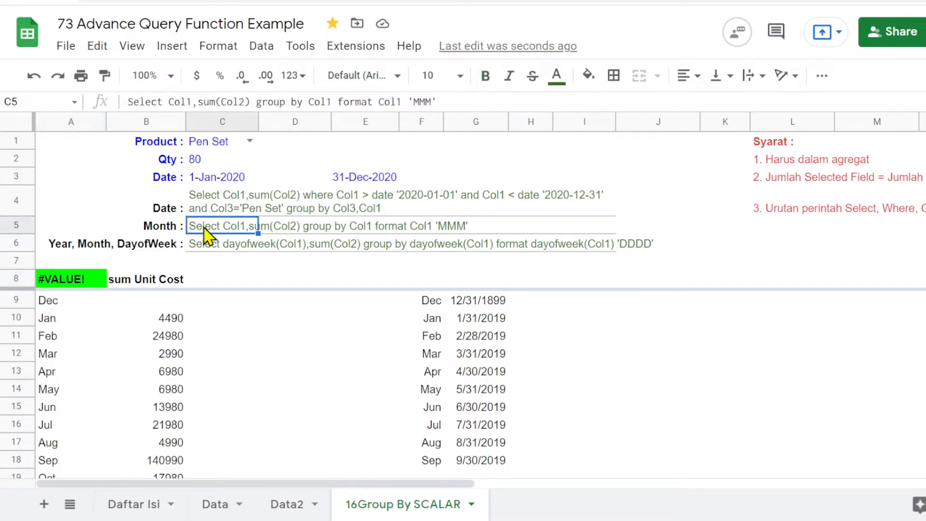
click(430, 102)
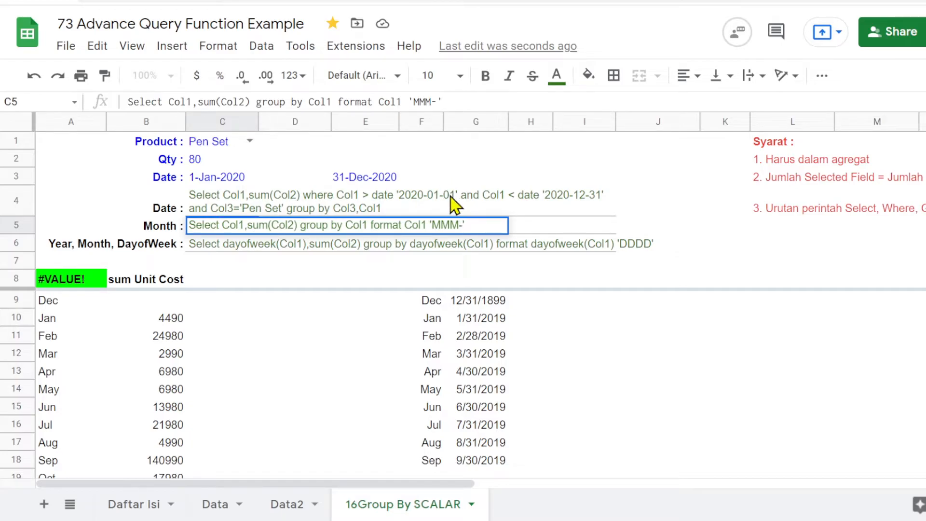
key(Return)
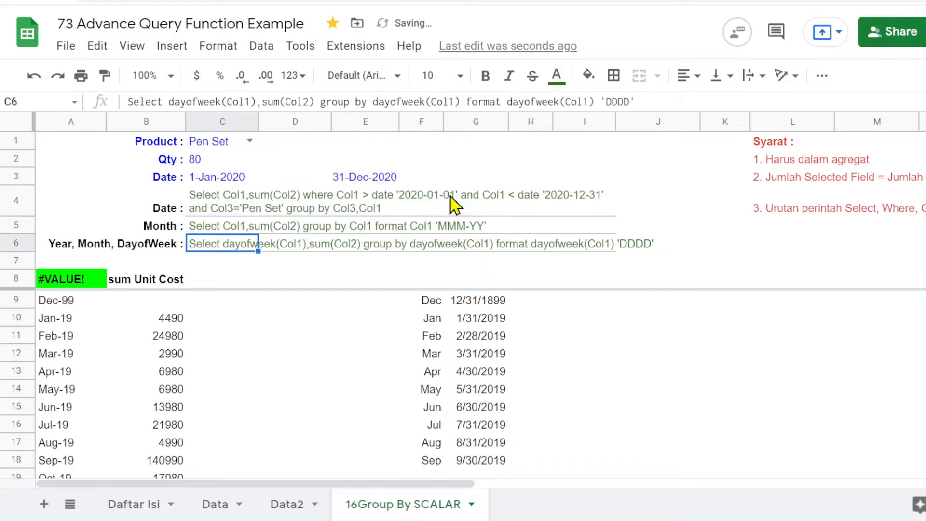
Examine the month-year labels in column A from January 2019 to December 2020, and the date behind A9.
click(67, 324)
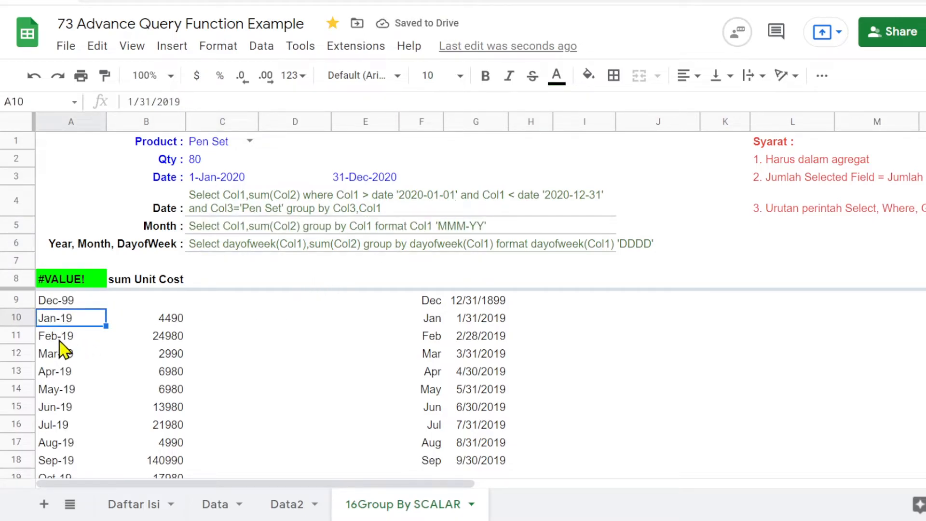
click(61, 339)
scroll(59, 340, down, 5)
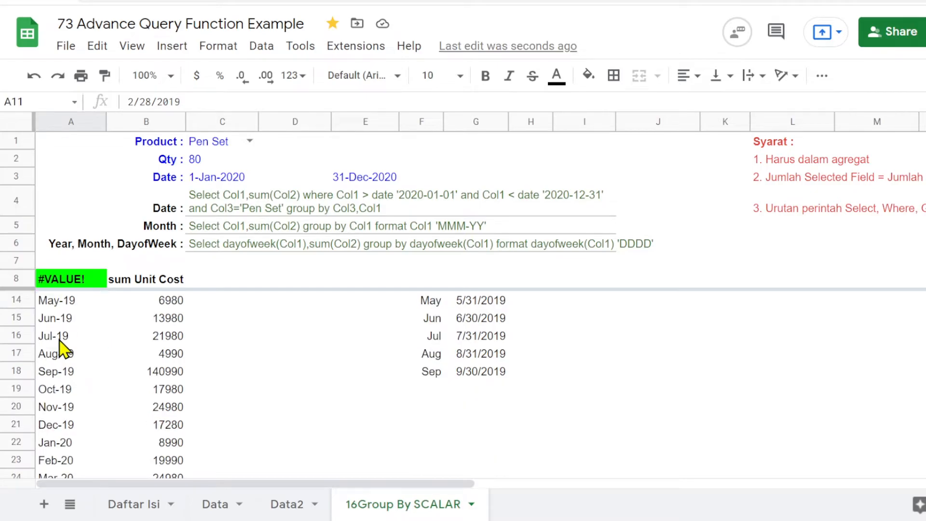
scroll(59, 340, down, 2)
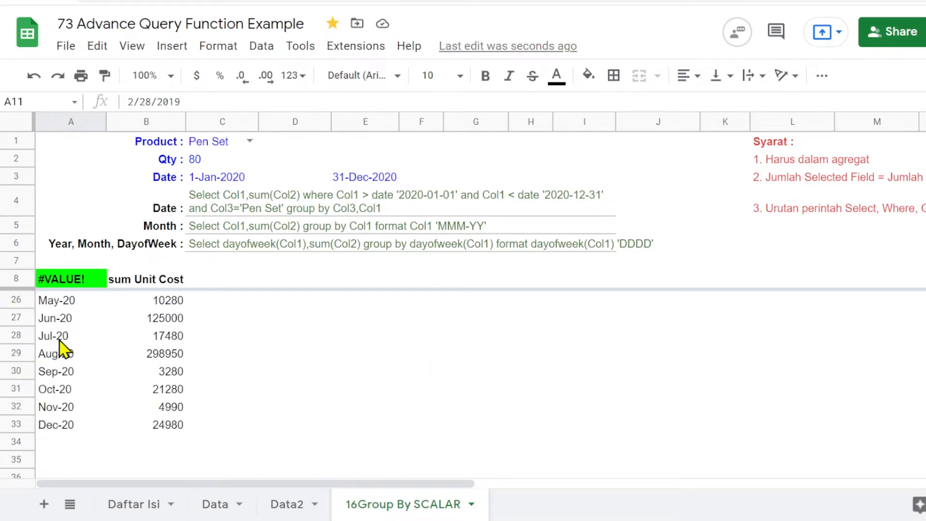
click(63, 425)
scroll(62, 433, up, 6)
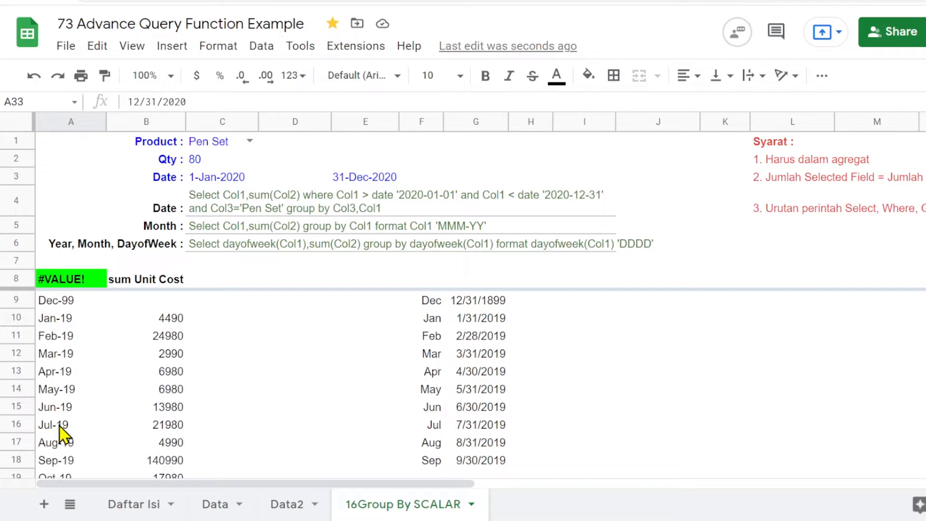
click(70, 303)
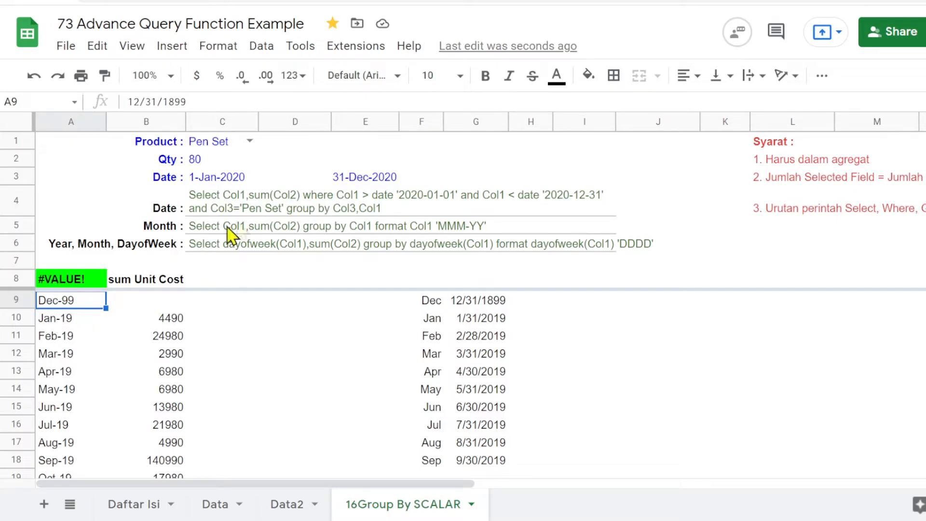
Insert where Col2 is not null before group by in the C5 query string, and check the resulting monthly list.
click(205, 228)
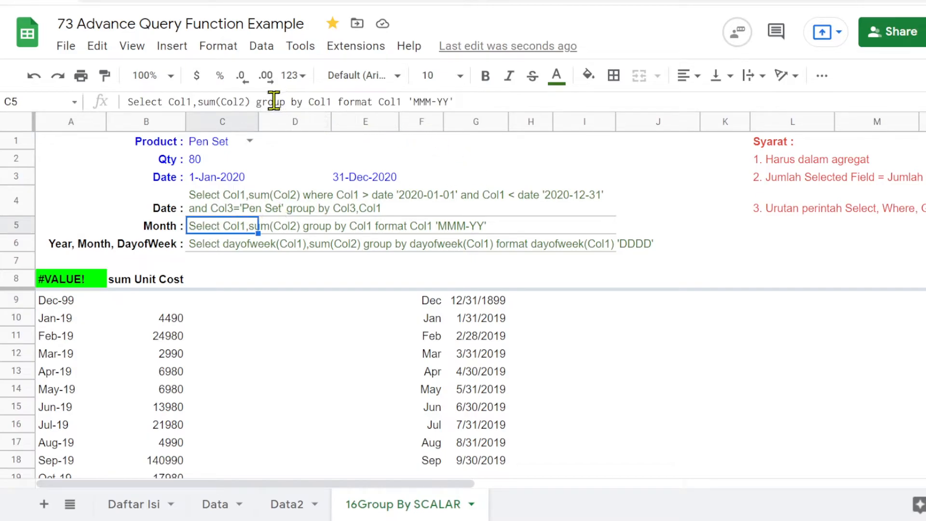
click(252, 101)
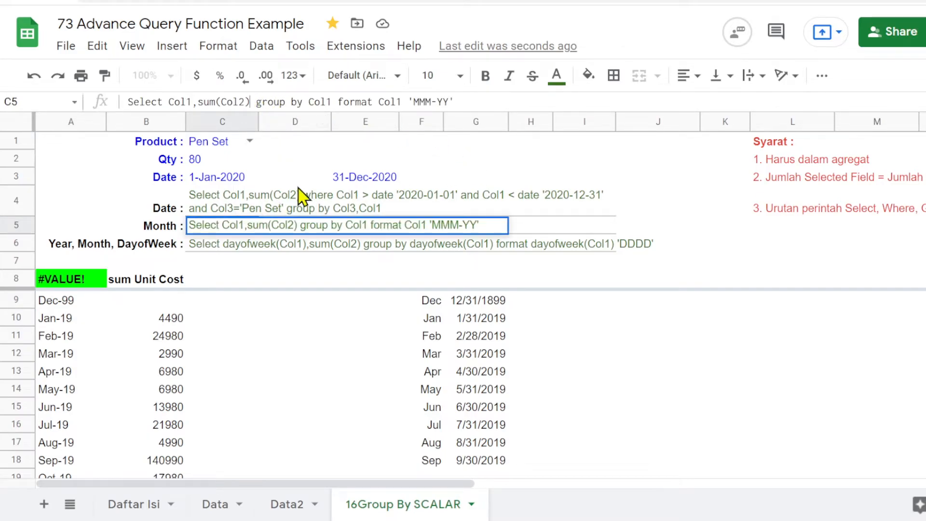
text(where )
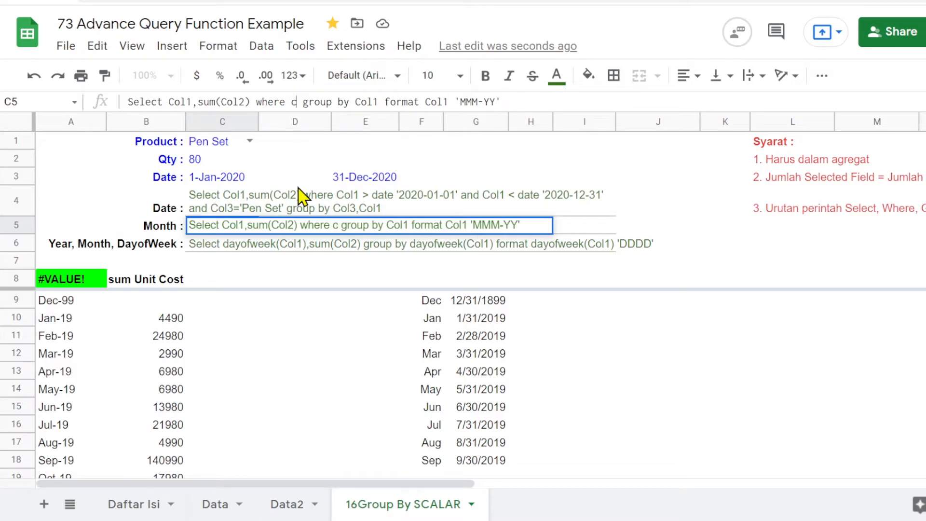
text(Col)
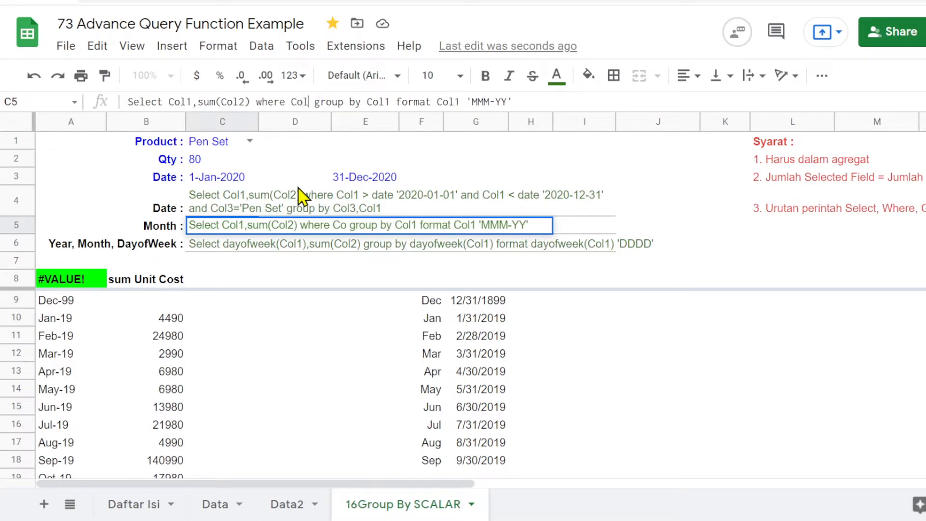
text(2 is not null)
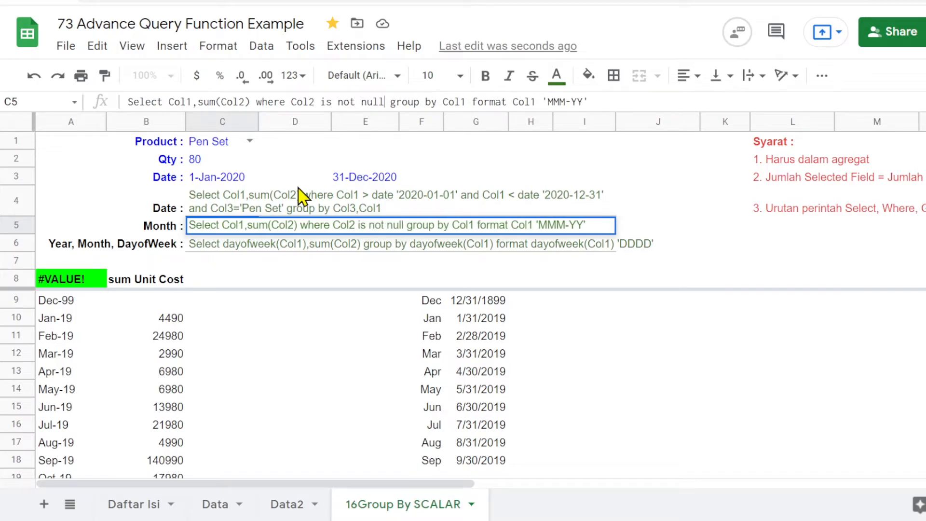
key(Return)
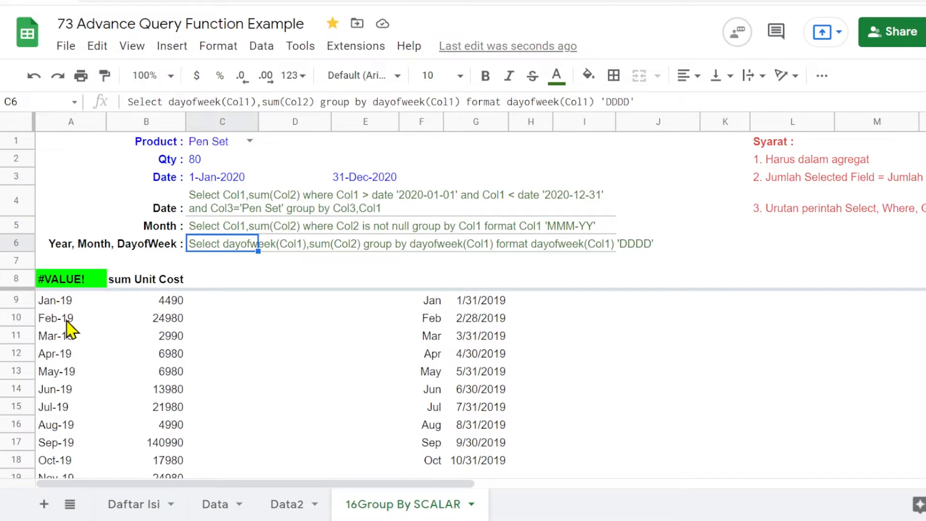
scroll(70, 330, down, 3)
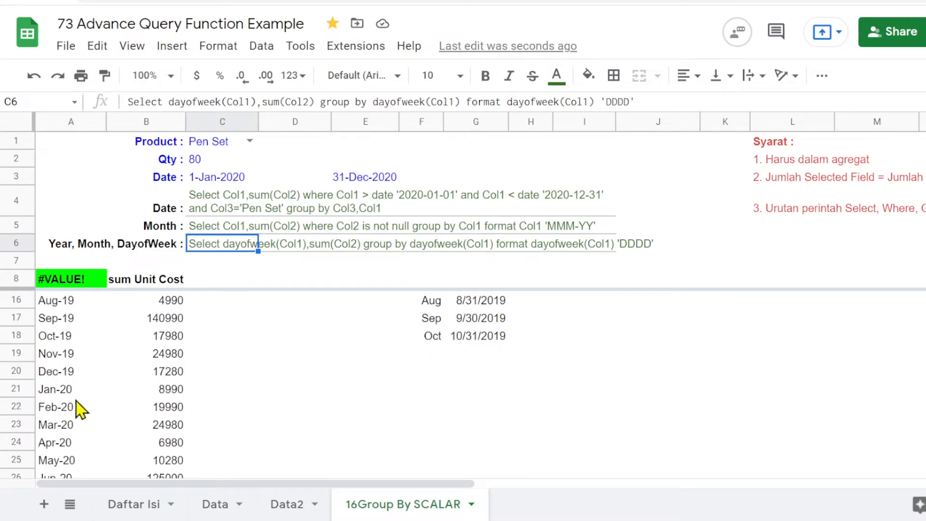
click(58, 378)
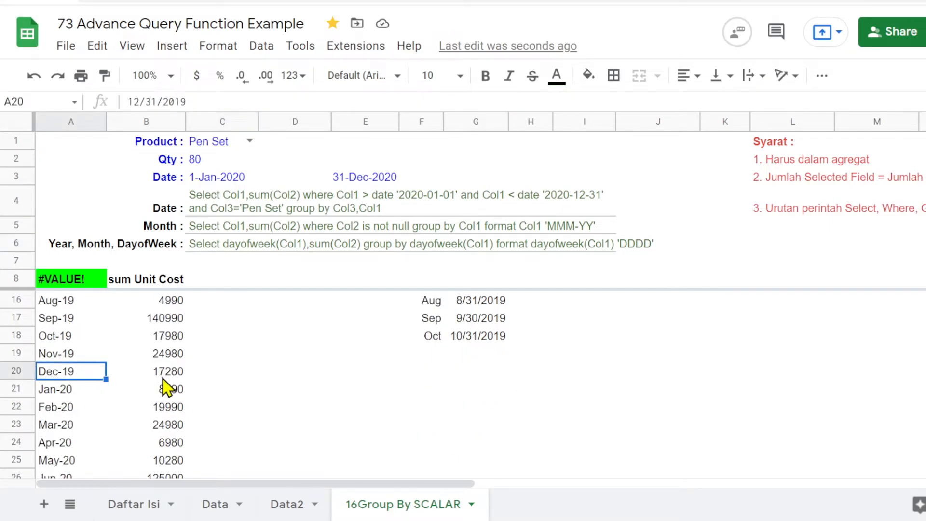
scroll(66, 442, down, 4)
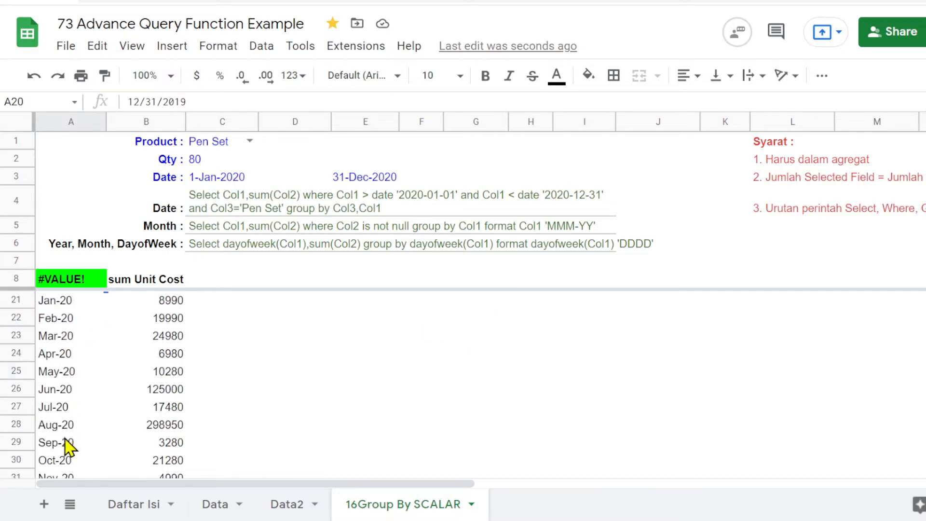
scroll(66, 442, up, 5)
scroll(69, 447, up, 1)
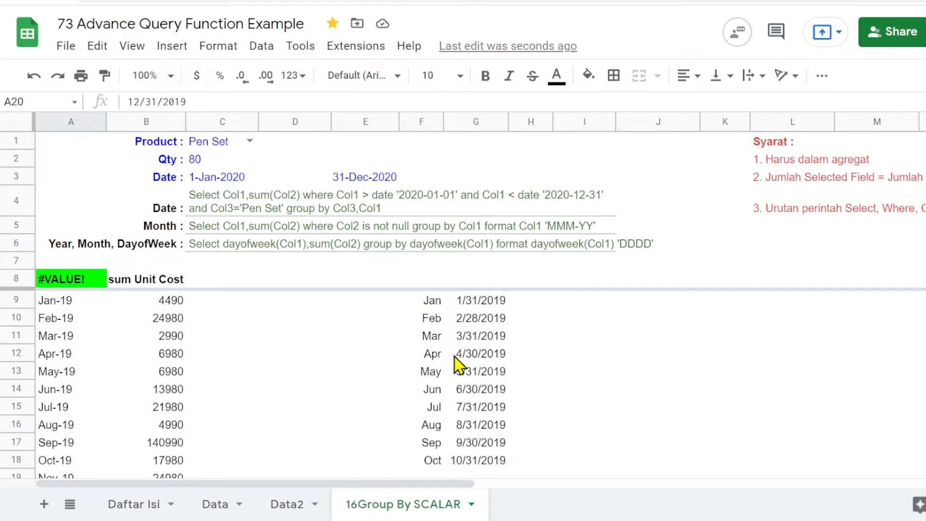
Delete the month helper formulas in F9:G18 and look over the monthly list in columns A and B.
click(426, 305)
click(560, 323)
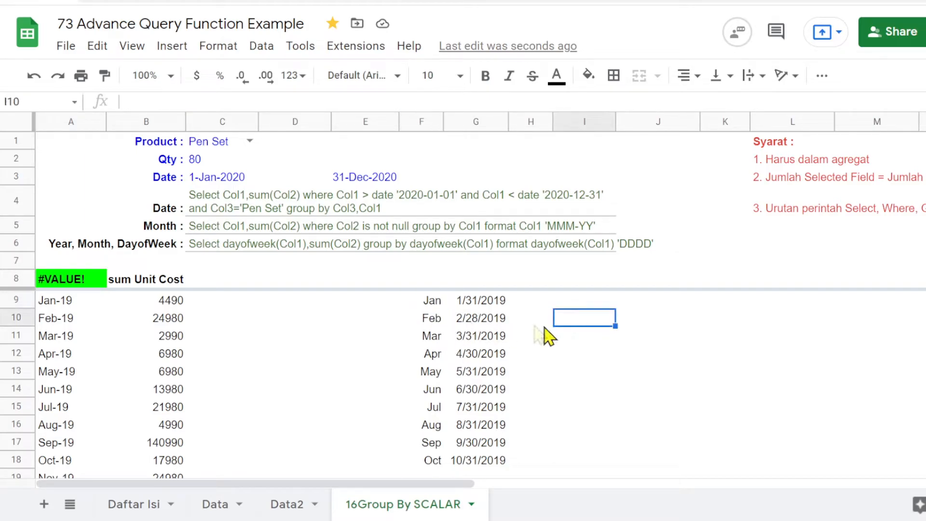
drag(432, 305, 507, 465)
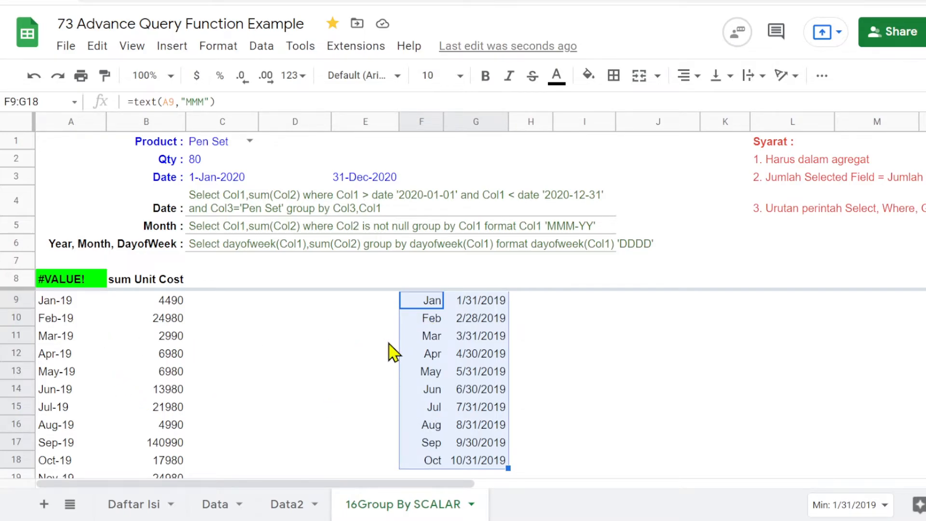
key(Delete)
click(53, 307)
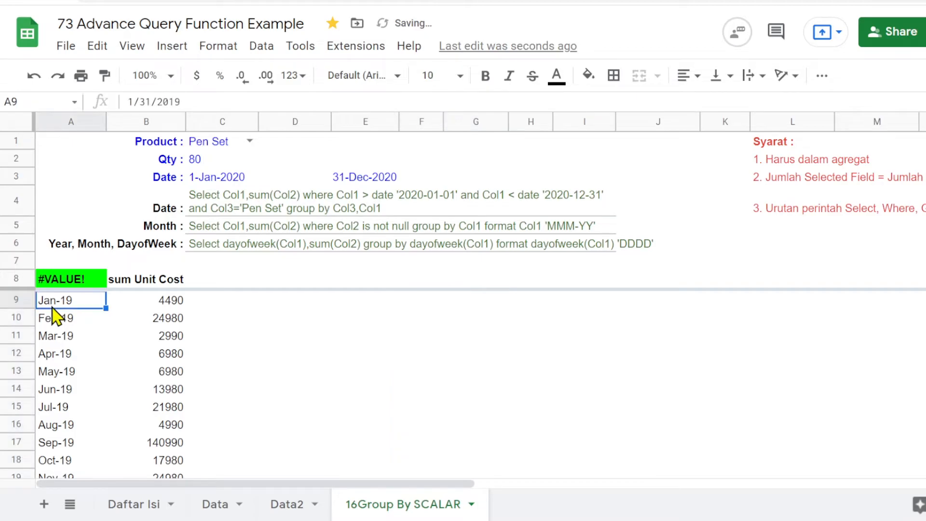
scroll(68, 352, down, 6)
scroll(68, 352, up, 6)
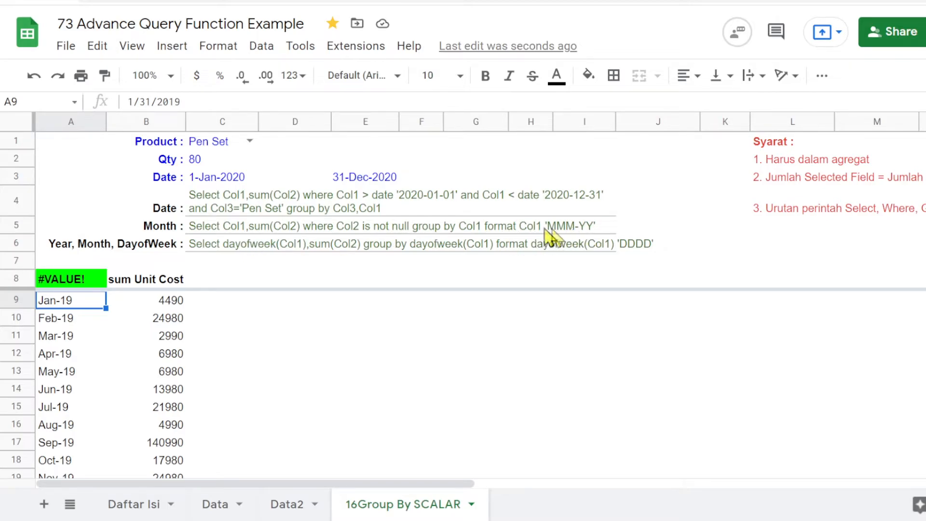
Insert label Col1 'Month' before the format clause in the C5 query string, and check the A8 header.
click(199, 226)
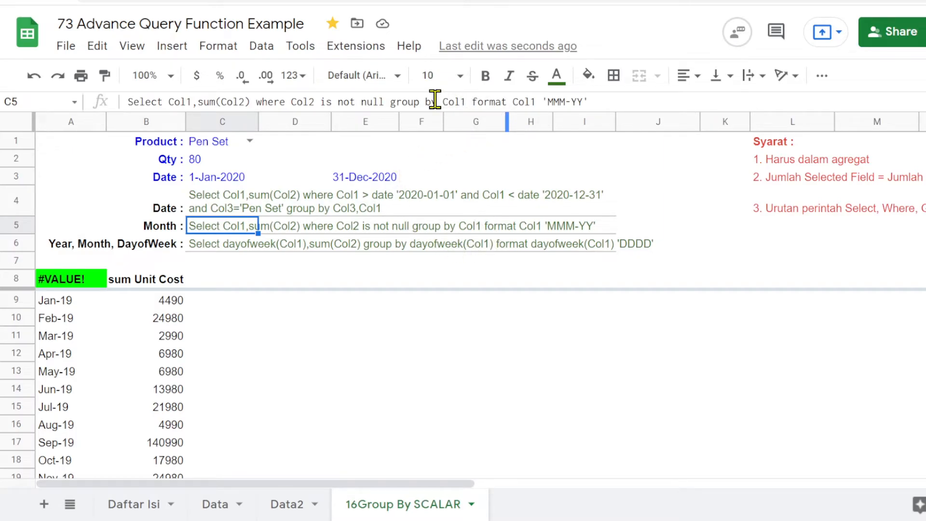
click(470, 102)
text(label )
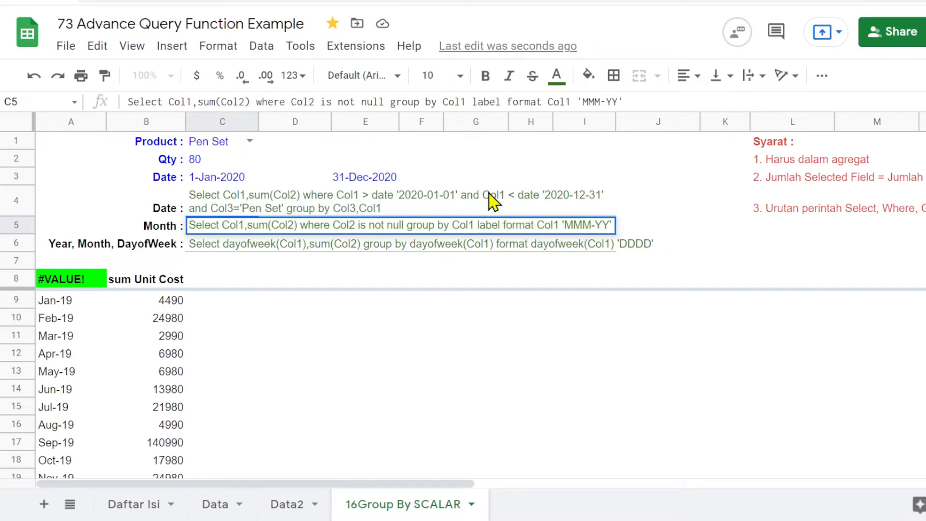
text(Ci)
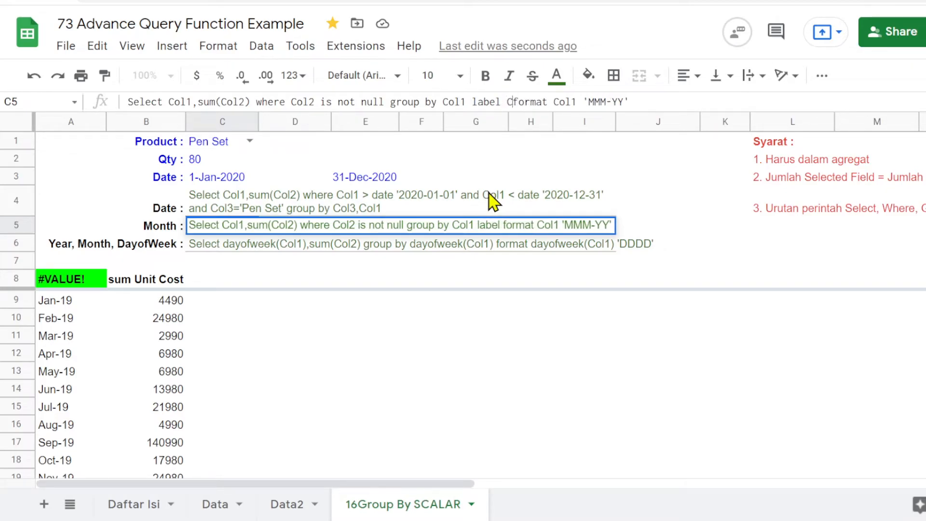
key(BackSpace)
text(ol1 ')
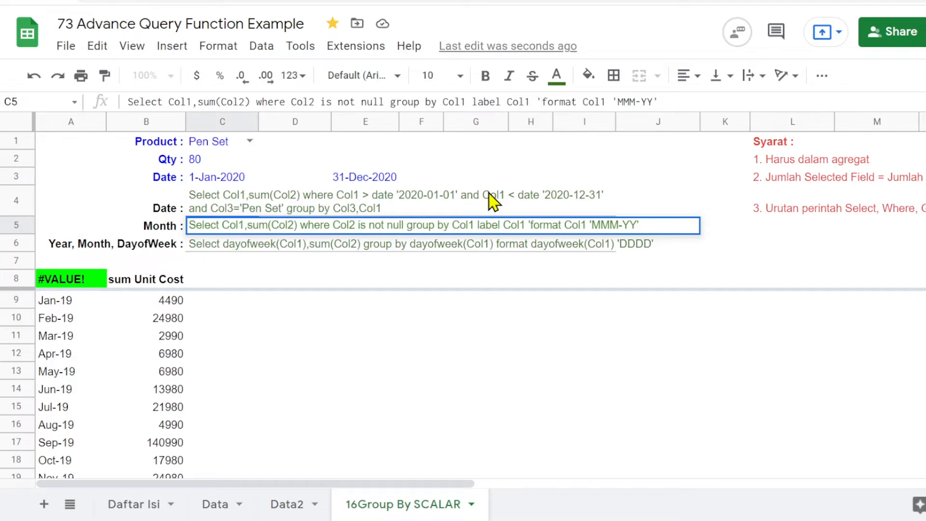
text(Month)
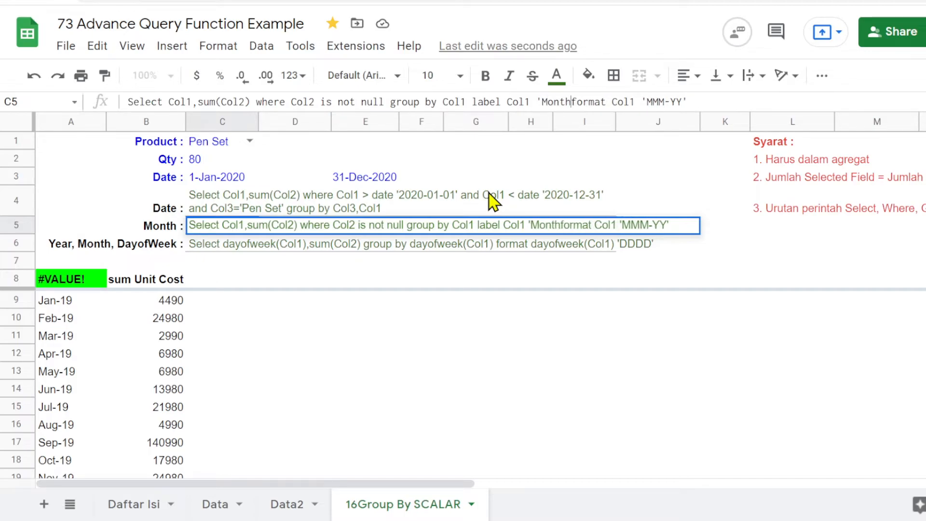
text(')
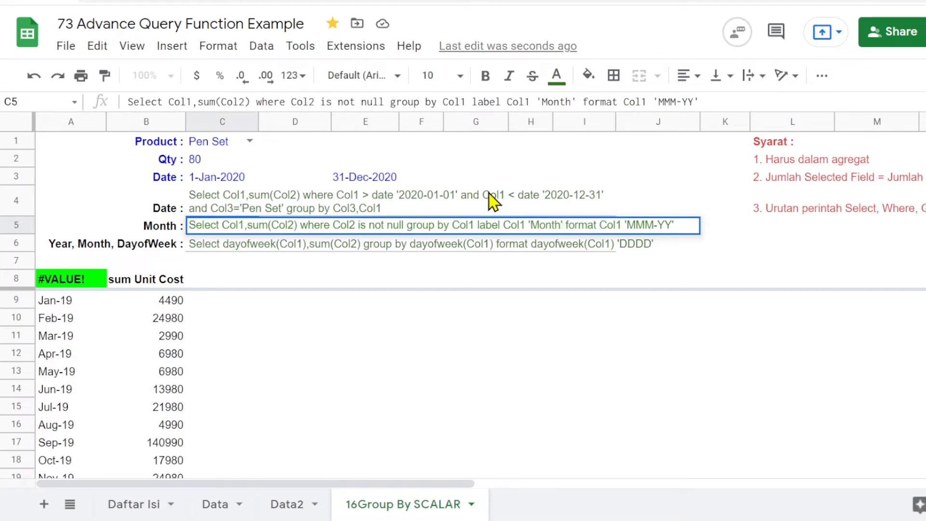
key(Return)
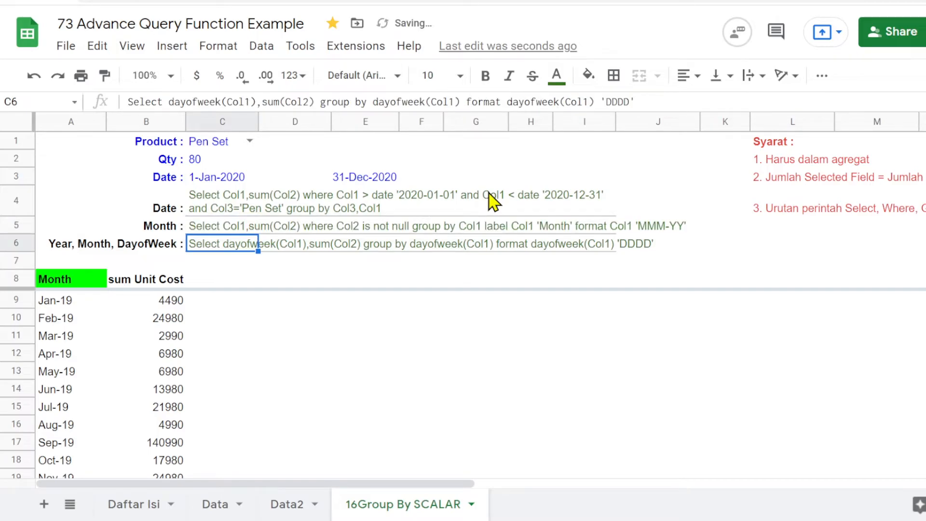
click(71, 282)
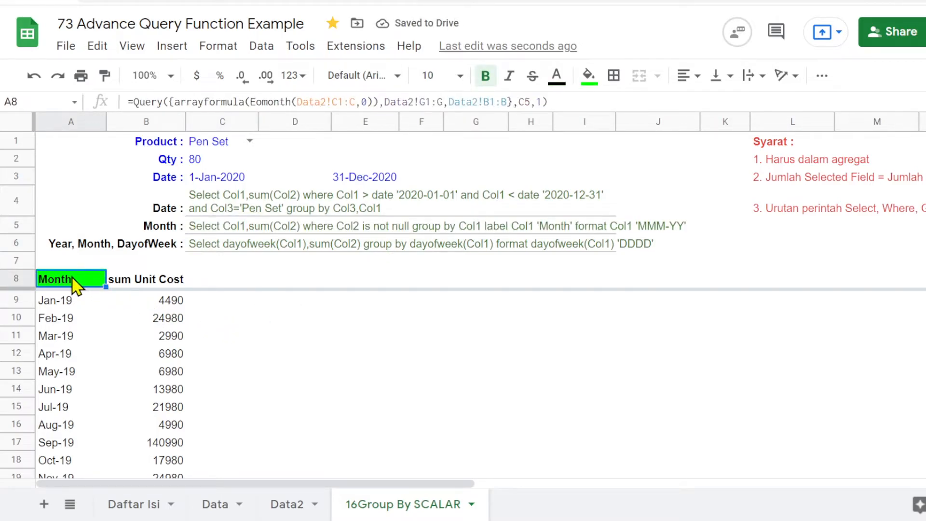
click(500, 344)
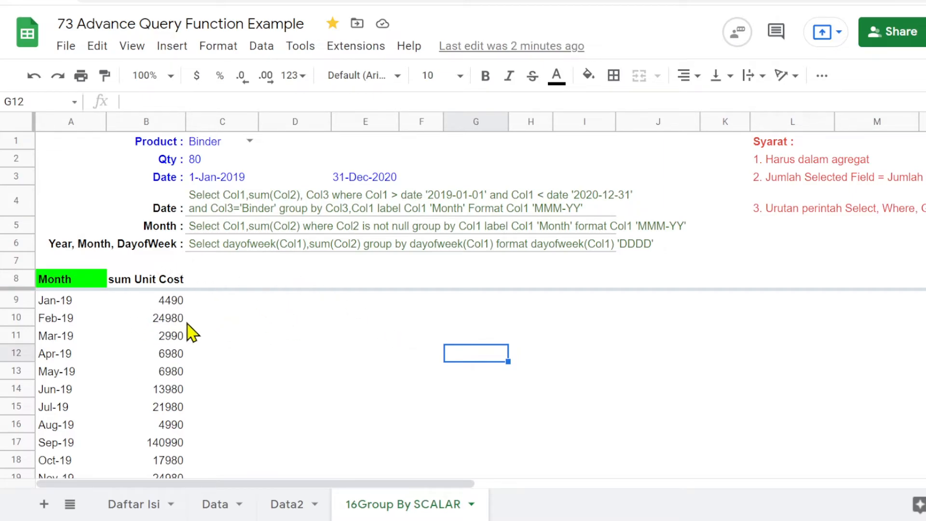
Review the C5 string and the A8 formula, and change the format pattern in C5 to 'DD-MMM-YY'.
click(197, 229)
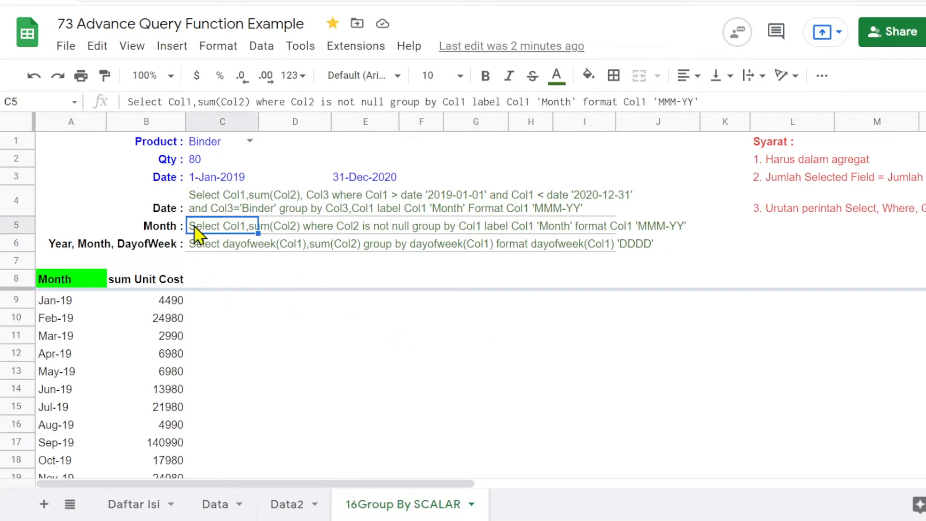
click(62, 282)
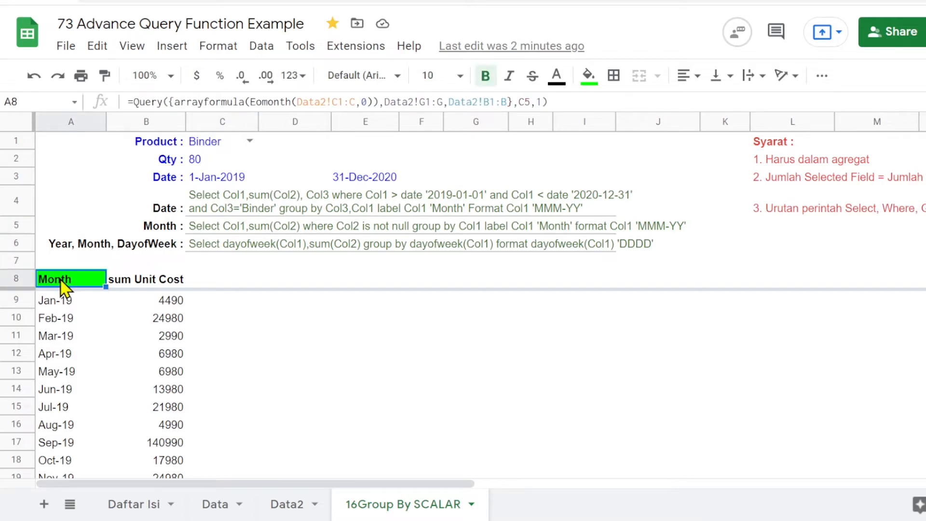
click(198, 230)
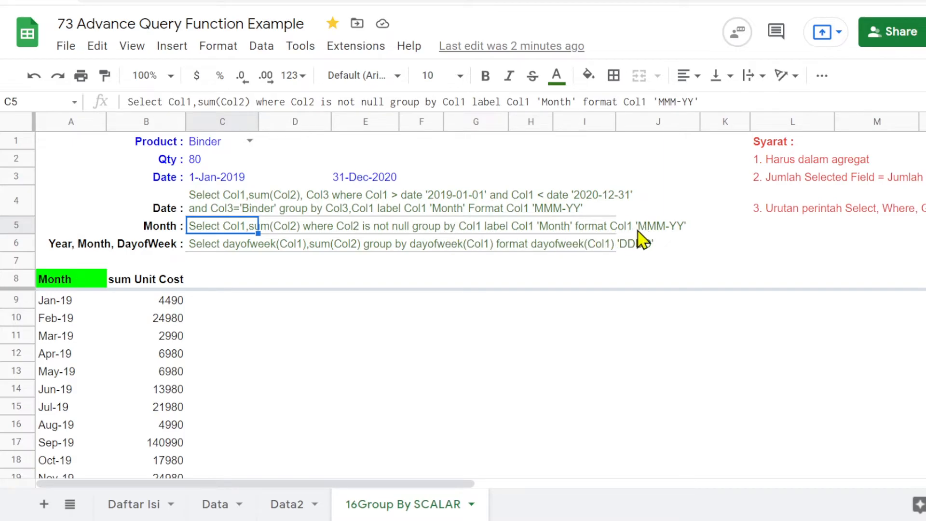
double_click(225, 227)
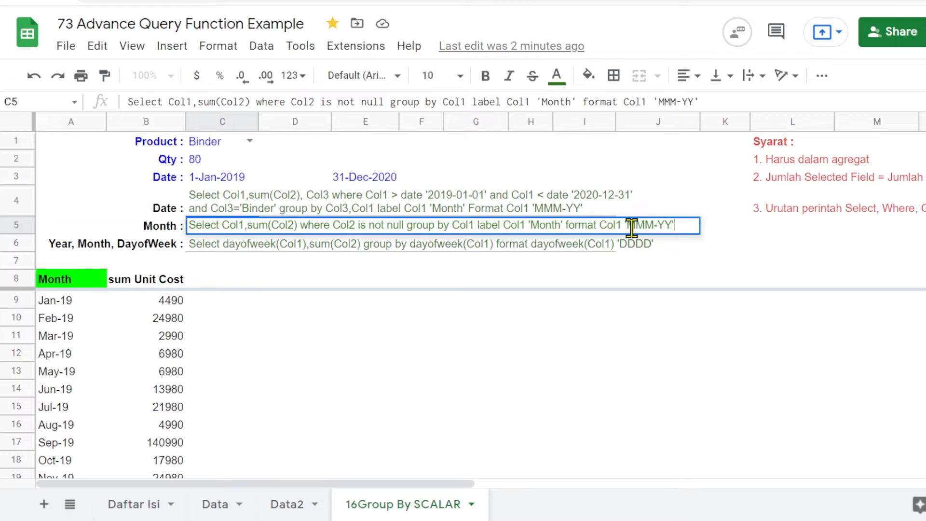
click(627, 225)
text(DD-)
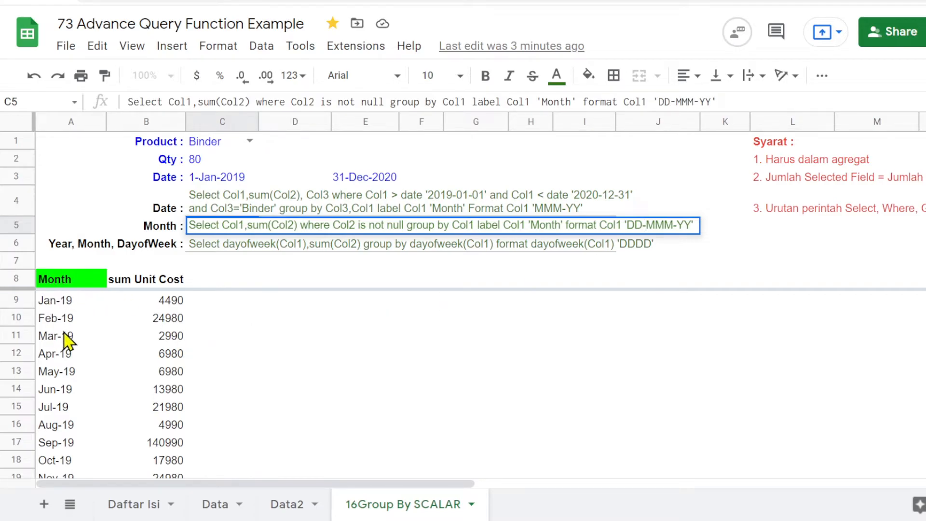
key(Return)
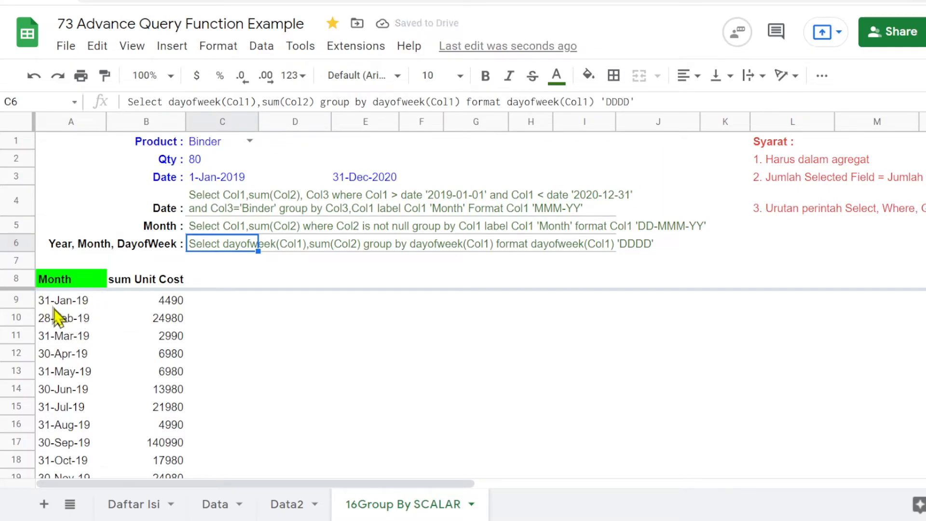
Set the months argument of Eomonth in the A8 QUERY formula to 1.
click(67, 284)
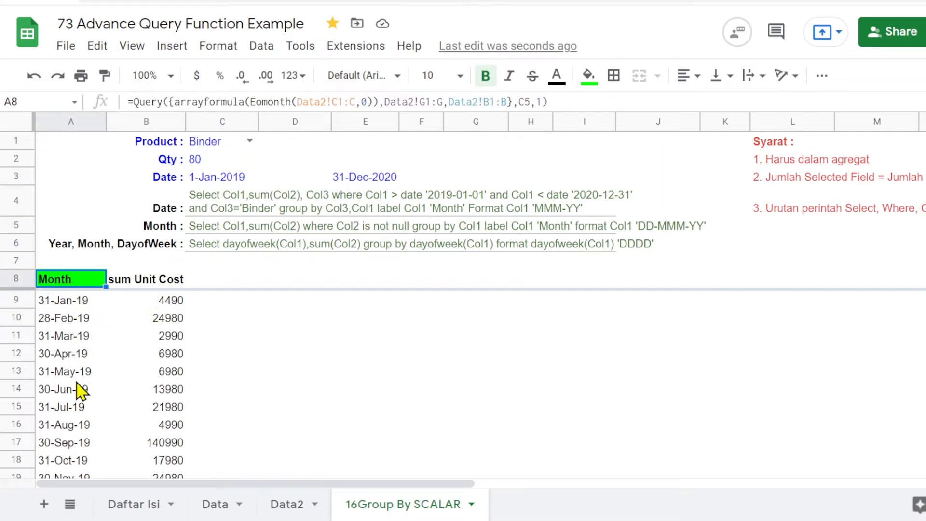
double_click(362, 101)
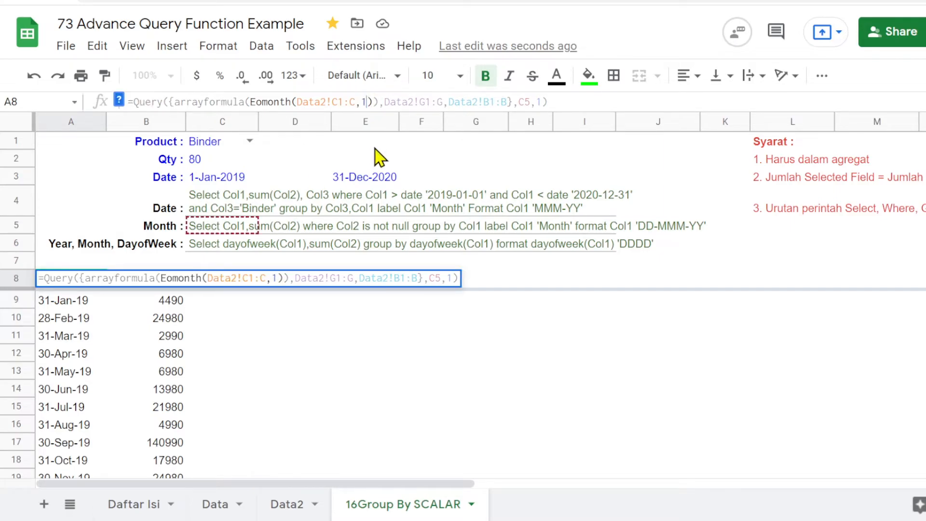
text(1)
key(Return)
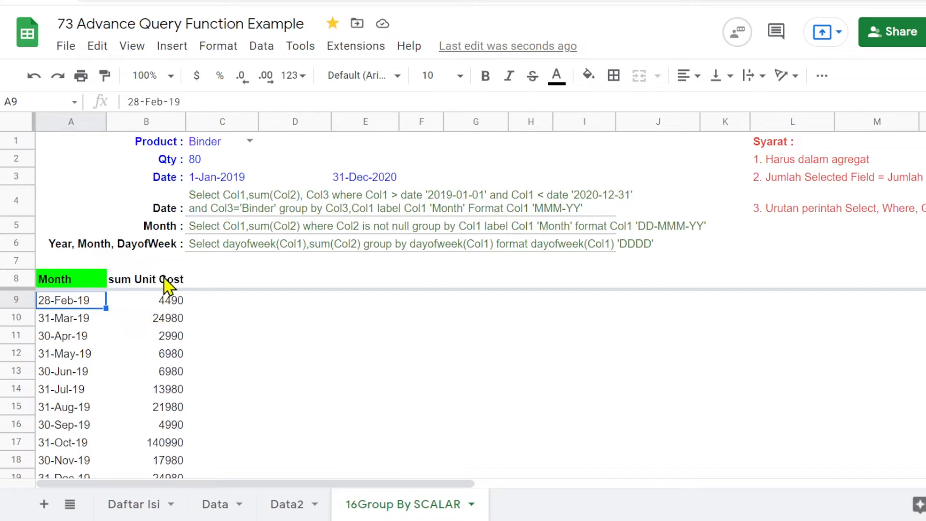
Change the Eomonth months argument in the A8 QUERY formula to -1.
key(Up)
click(362, 101)
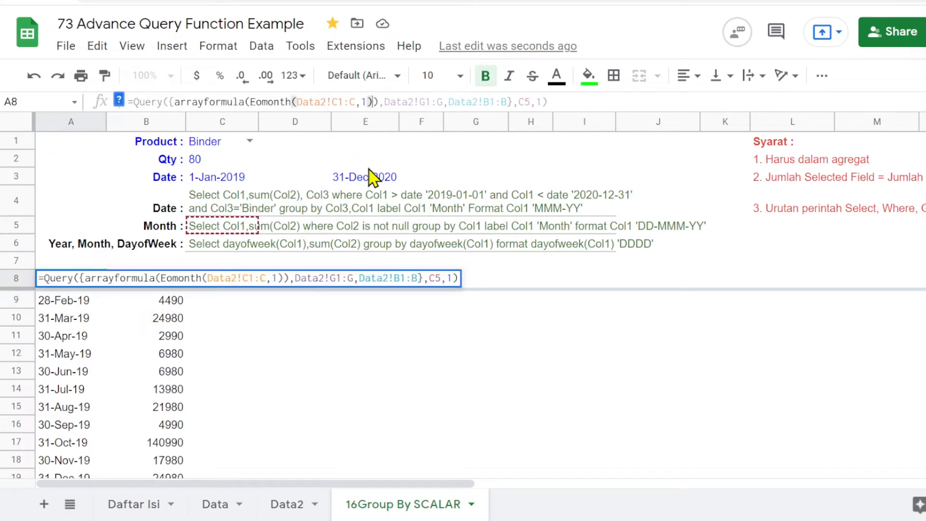
double_click(362, 102)
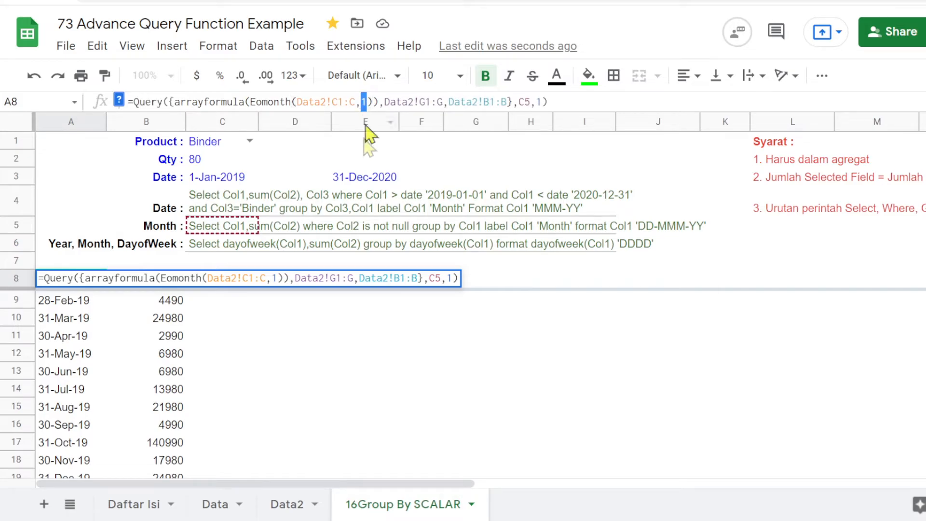
text(-1)
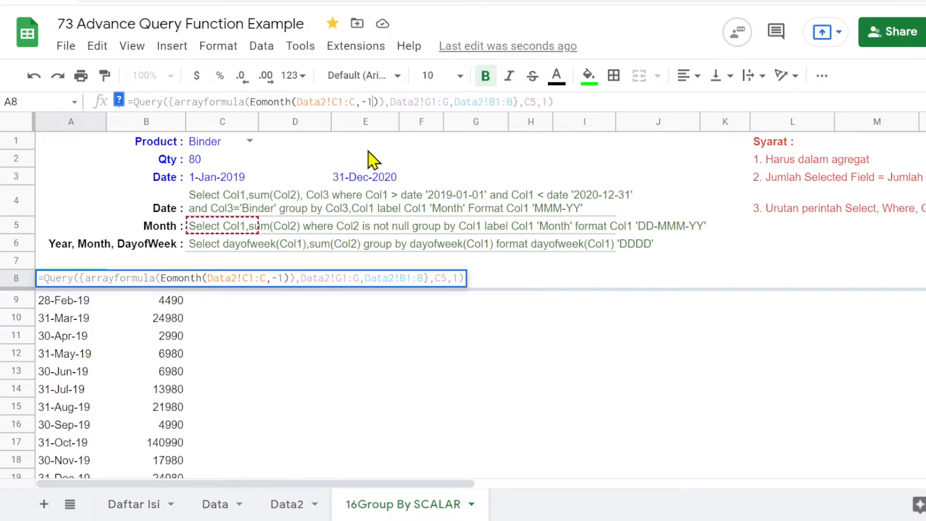
key(Return)
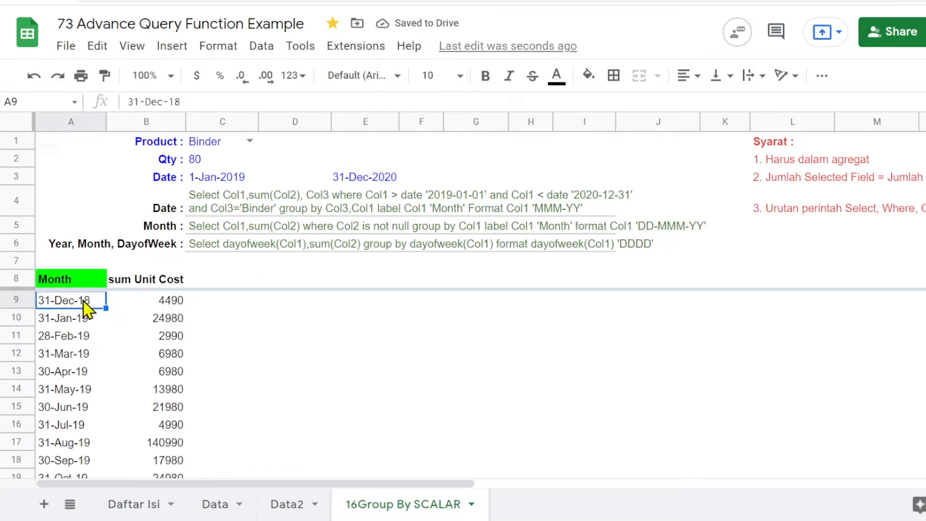
Look through the dates in the Data2 sheet for comparison and return to the 16Group By SCALAR sheet.
click(289, 505)
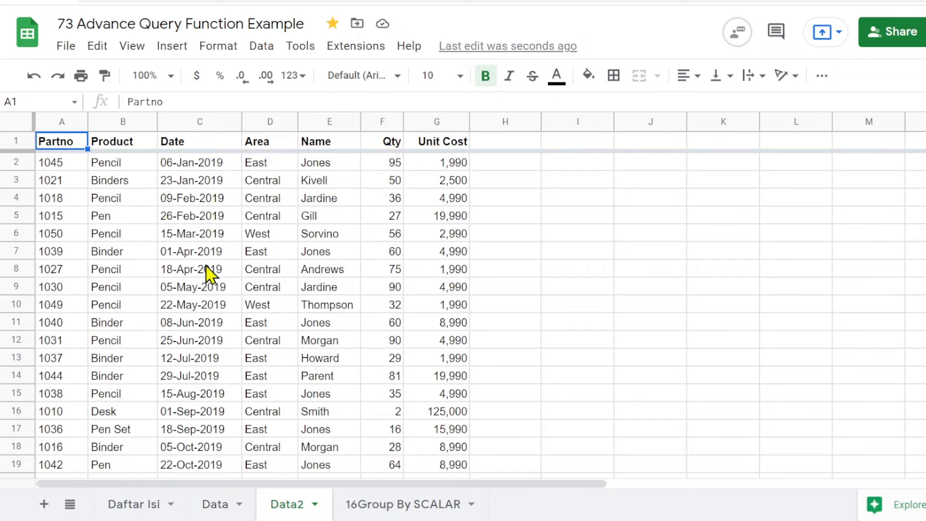
scroll(208, 270, down, 10)
scroll(208, 273, up, 10)
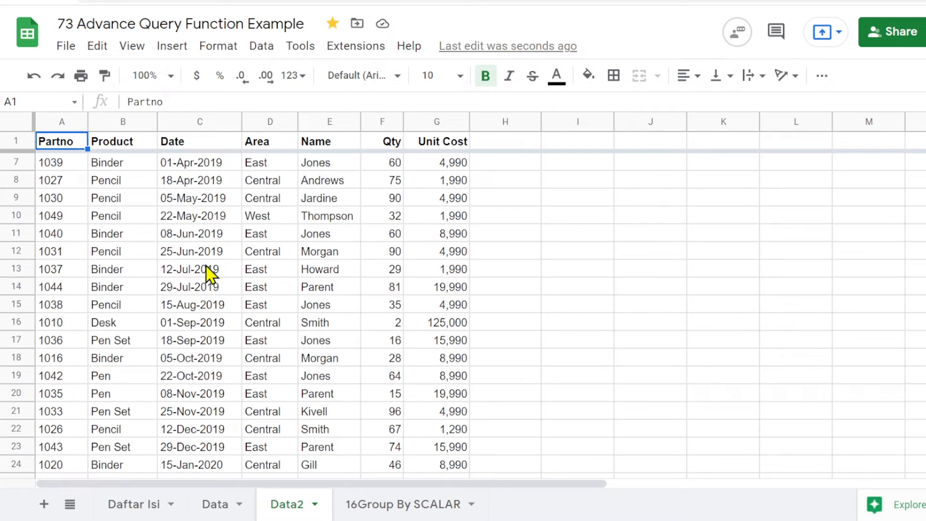
click(393, 506)
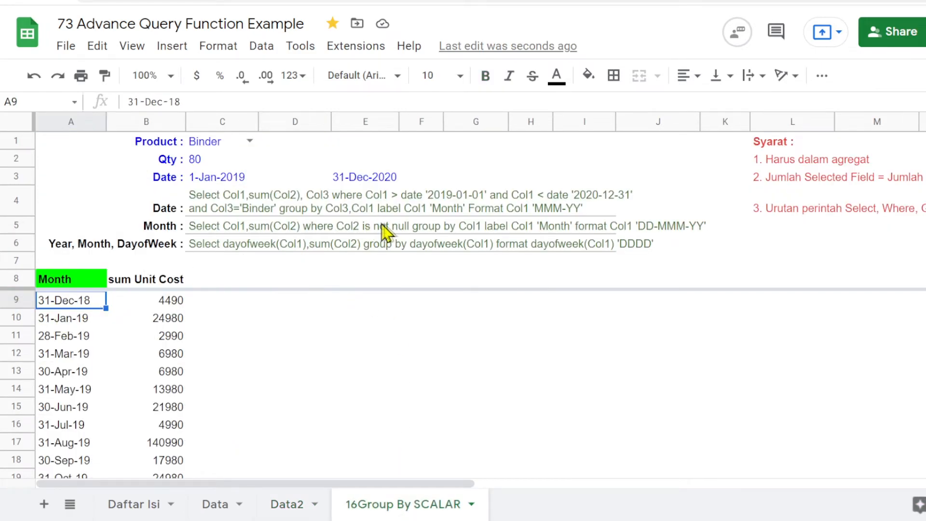
Add +1 after the Eomonth(Data2!C1:C,-1) expression inside the arrayformula in A8.
click(202, 227)
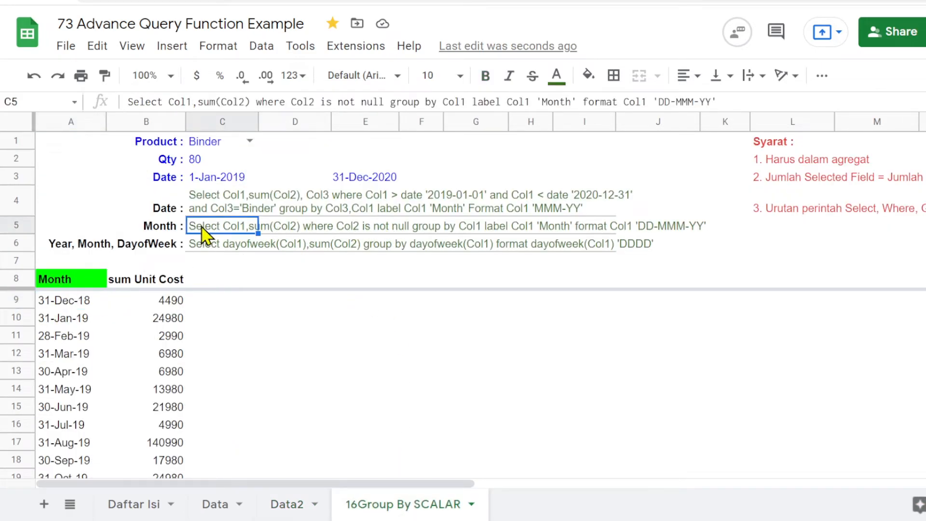
click(80, 279)
click(379, 103)
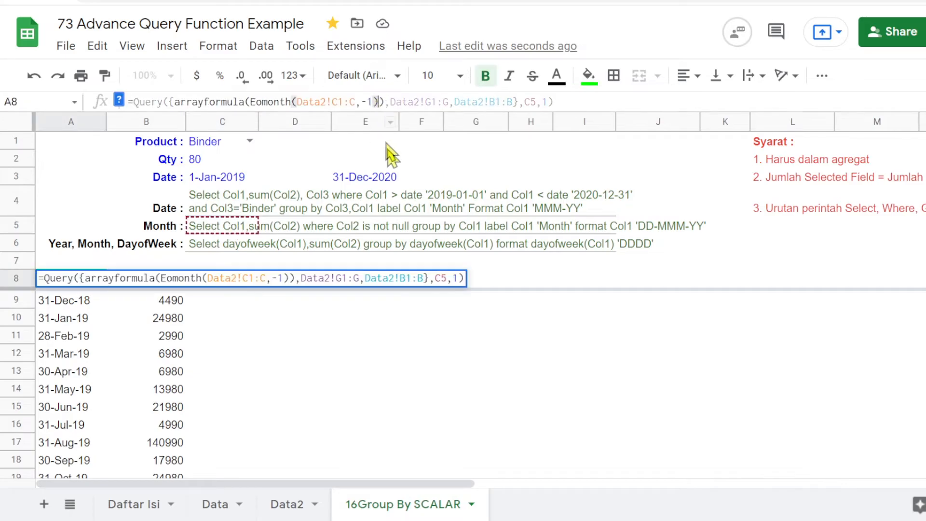
text(+1)
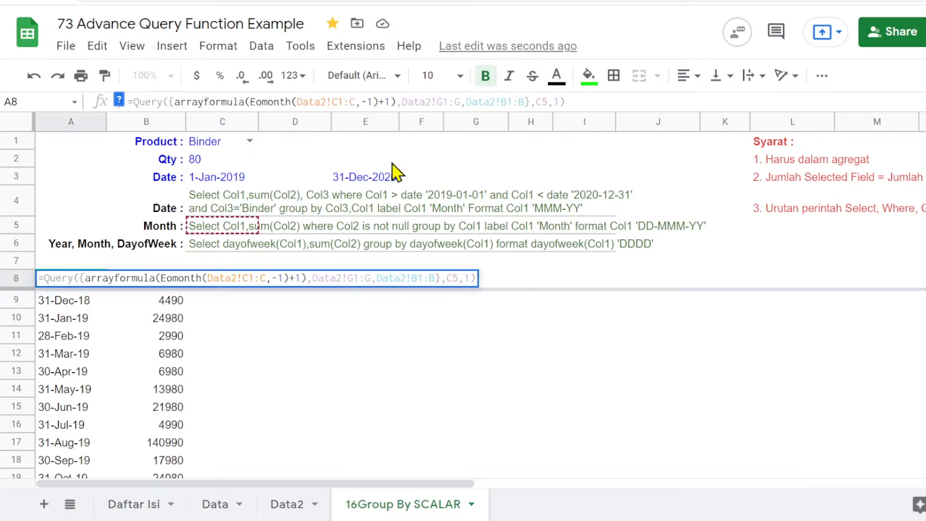
key(Return)
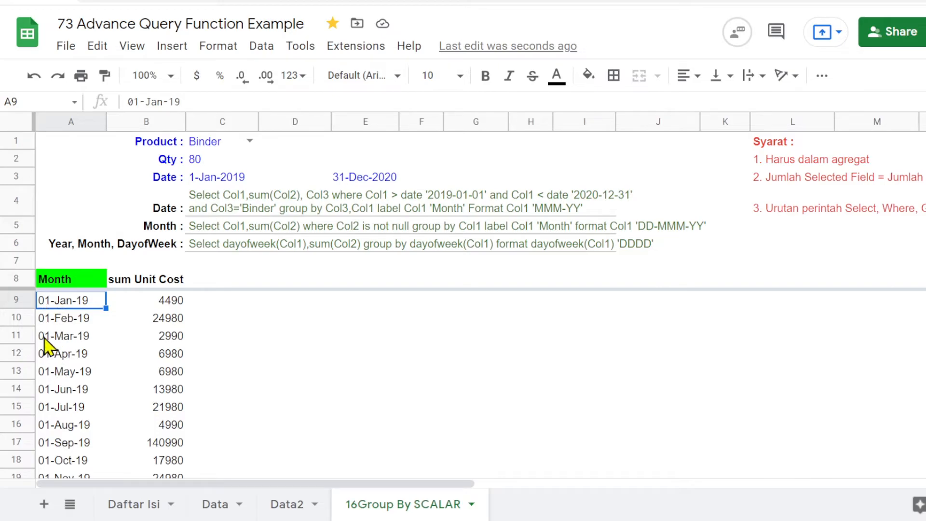
Change the number of days added after Eomonth in the A8 formula to 4.
click(53, 286)
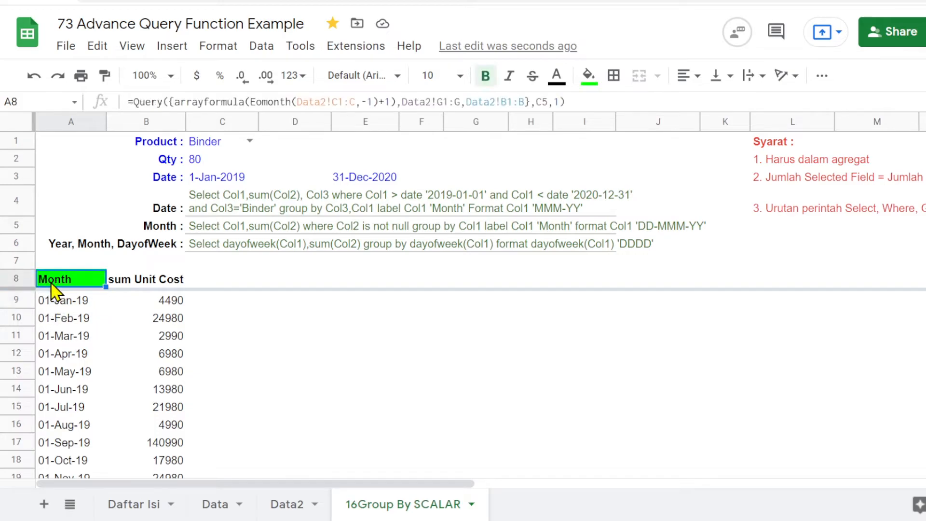
click(386, 103)
double_click(386, 103)
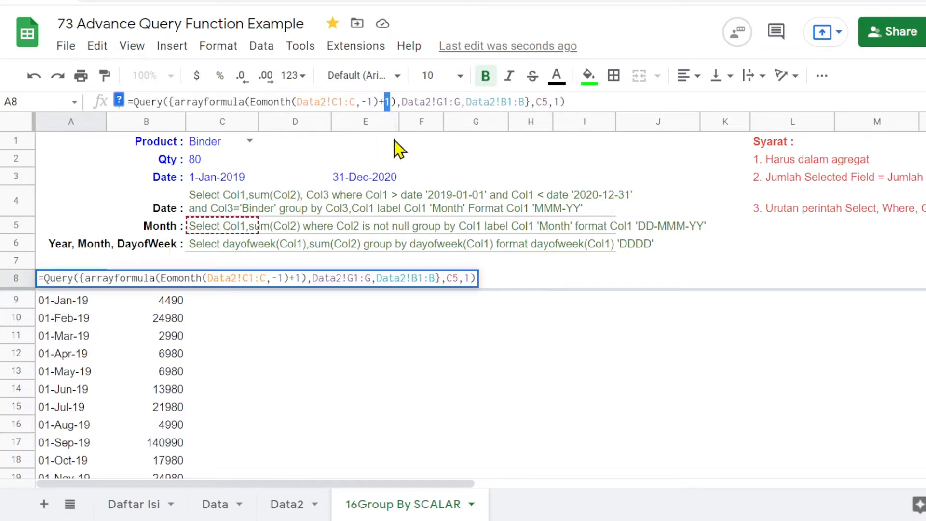
text(4)
key(Return)
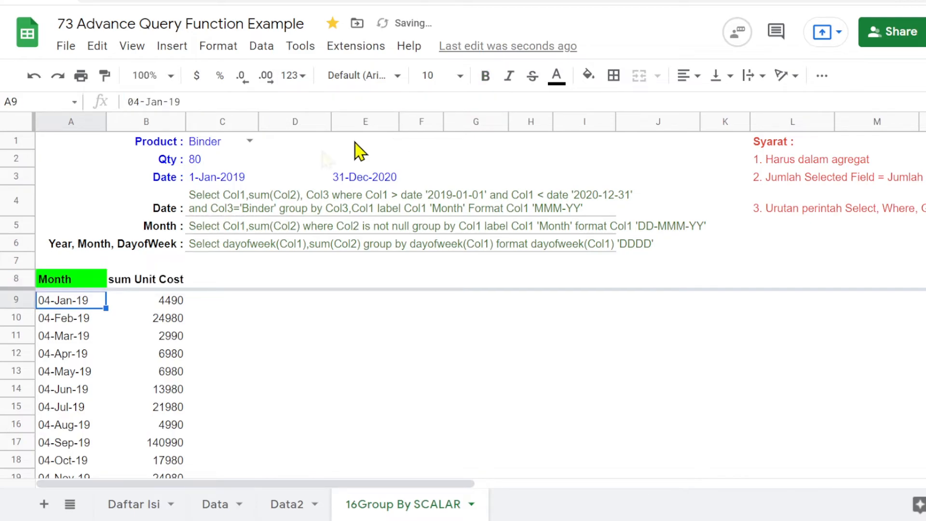
Set the number of days added after Eomonth in the A8 formula to 5.
click(68, 279)
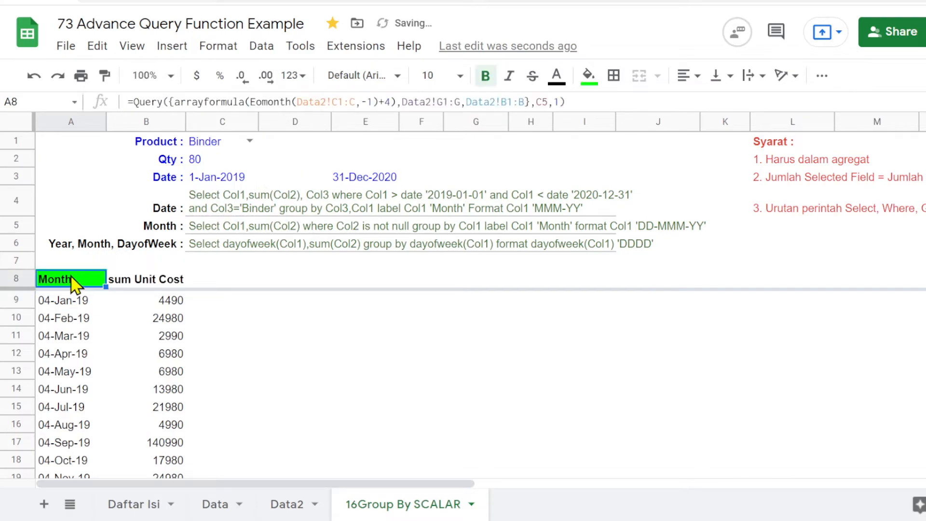
double_click(387, 103)
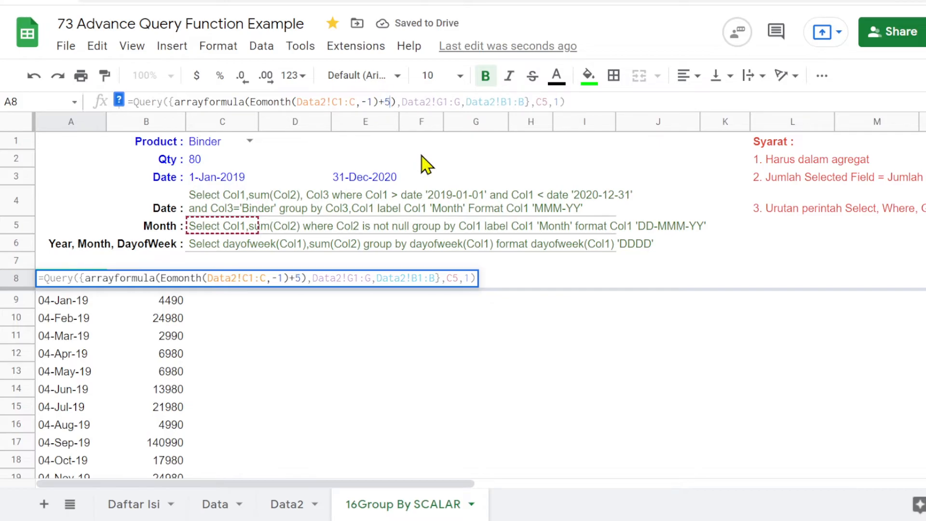
text(5)
key(Return)
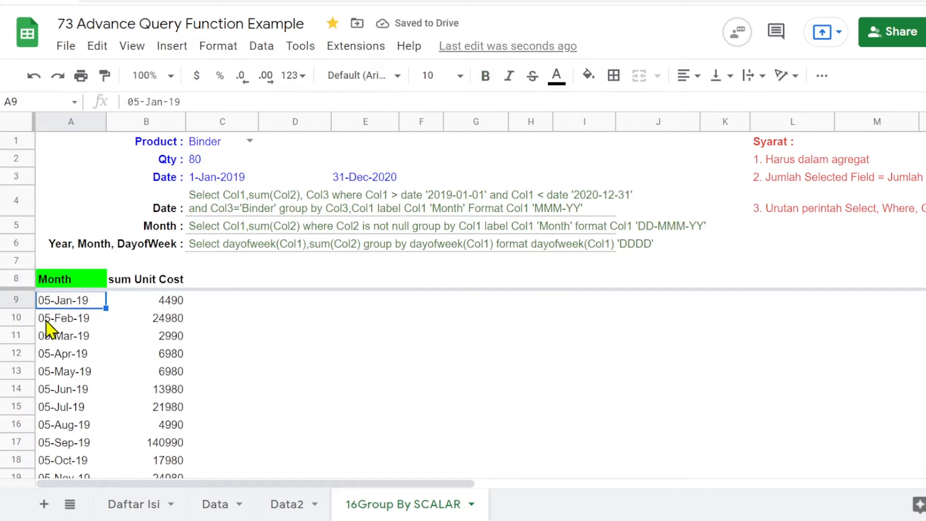
Set the number of days added after Eomonth in the A8 formula to 15 and look through the resulting dates.
scroll(79, 328, down, 5)
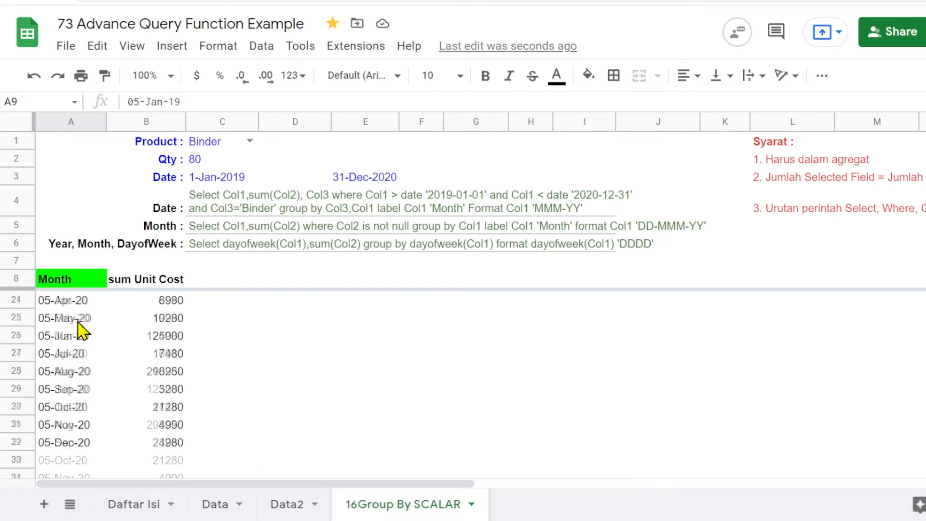
scroll(79, 328, down, 1)
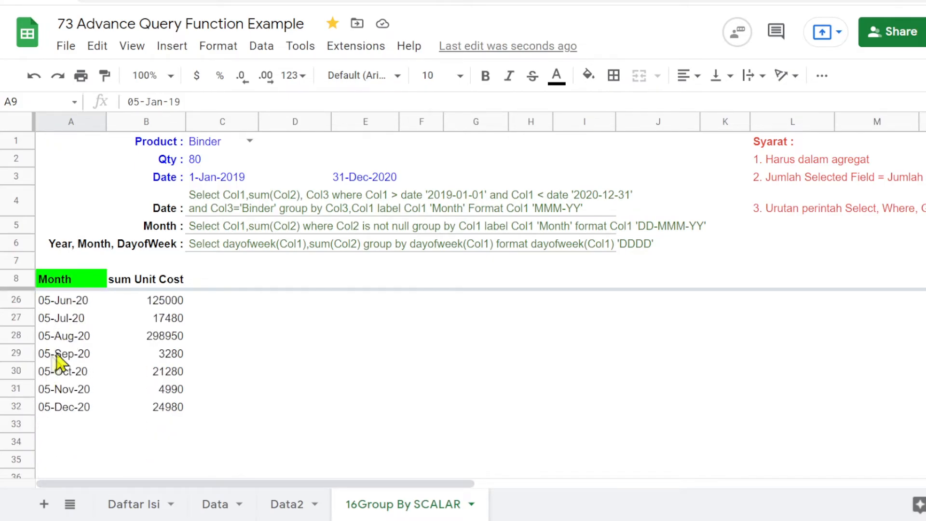
scroll(60, 359, up, 6)
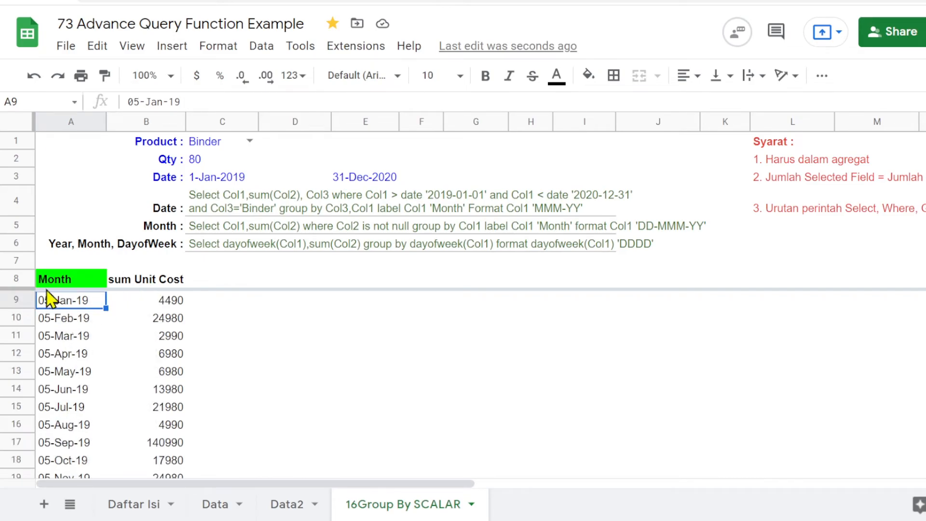
click(54, 280)
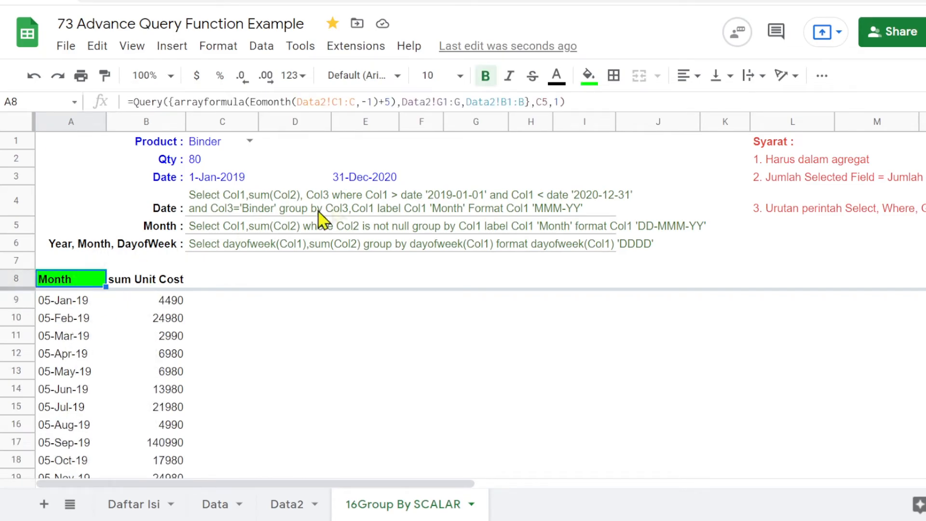
click(389, 102)
text(1)
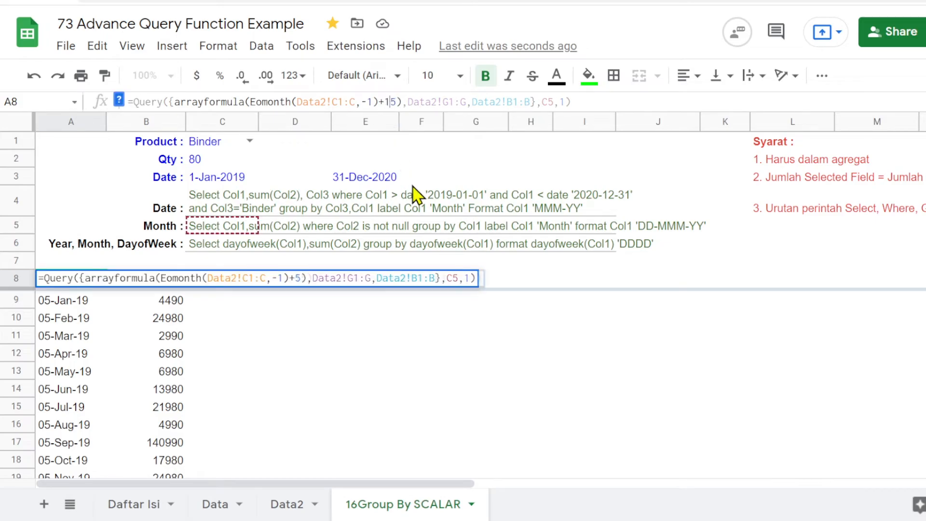
key(Return)
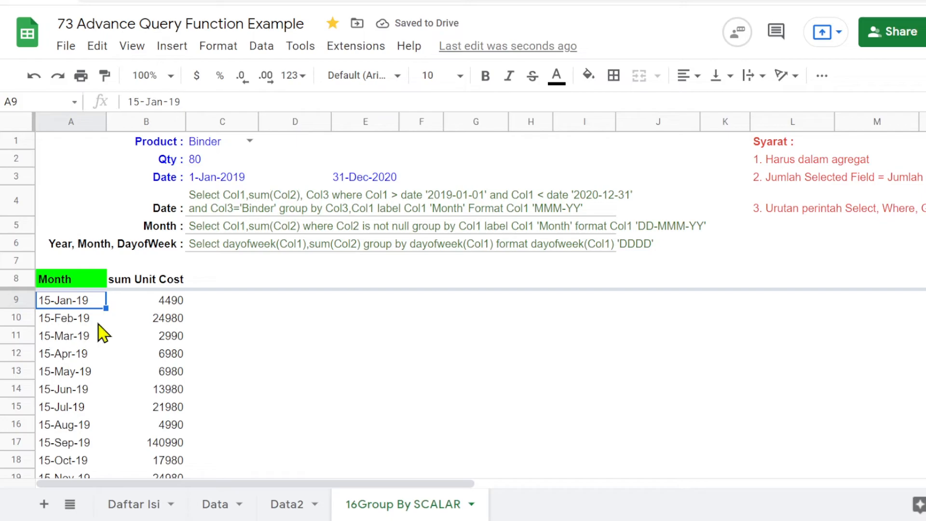
scroll(72, 351, down, 3)
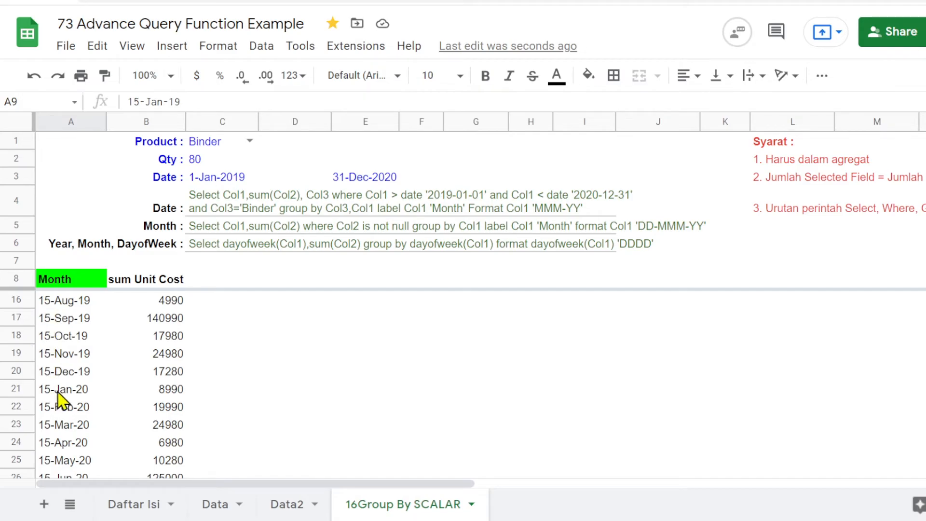
scroll(58, 400, down, 1)
scroll(58, 399, up, 3)
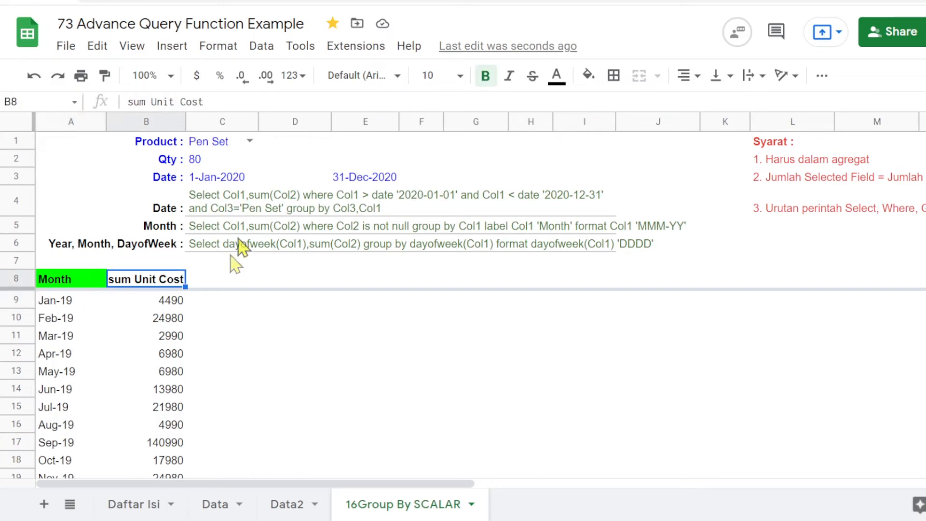
Review the date inputs and the query text in C4, and make the A8 Query formula reference C4.
click(208, 211)
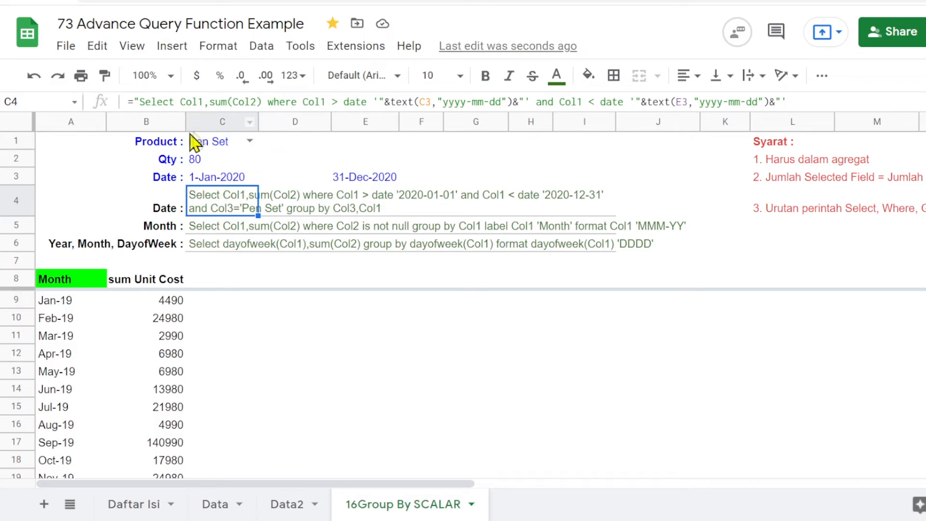
click(224, 180)
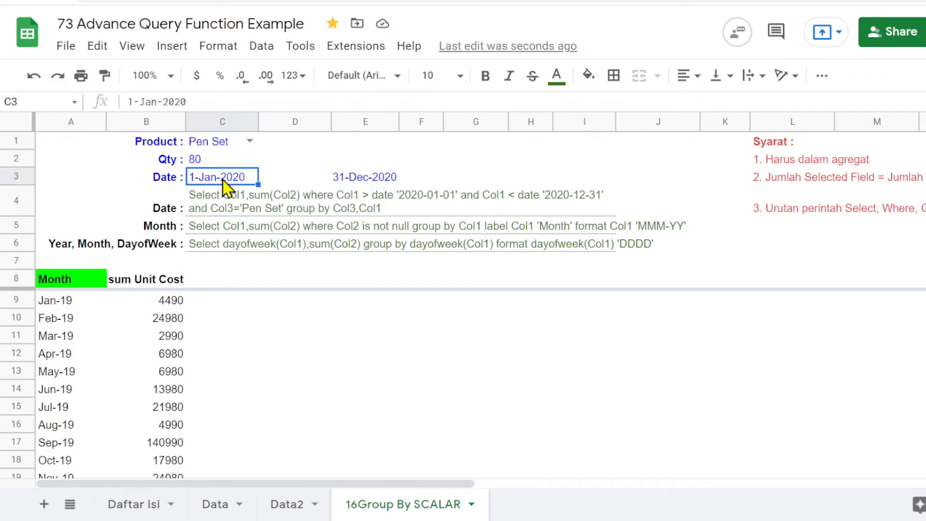
click(362, 183)
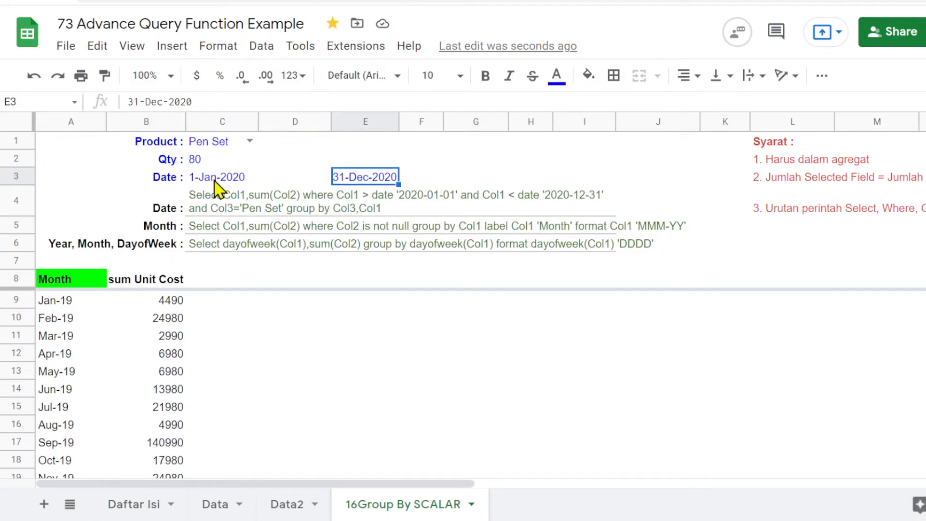
click(205, 211)
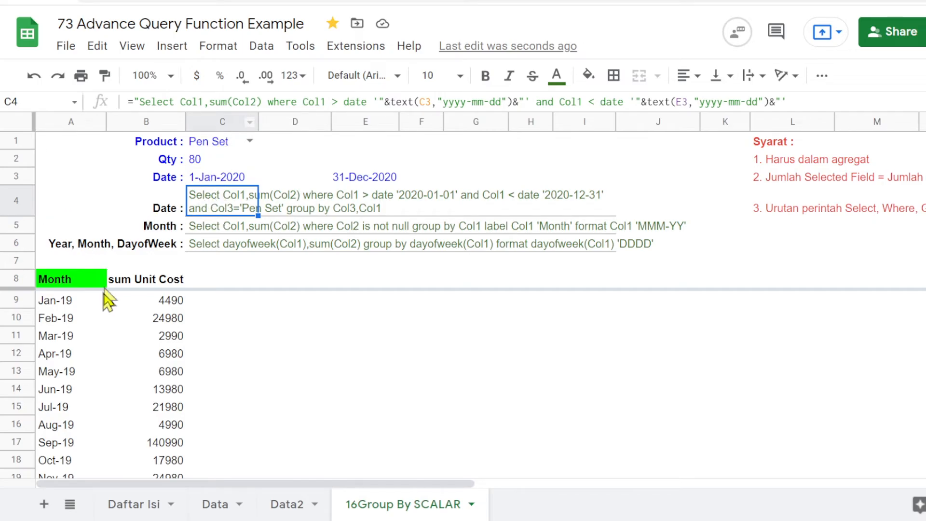
click(55, 285)
click(526, 101)
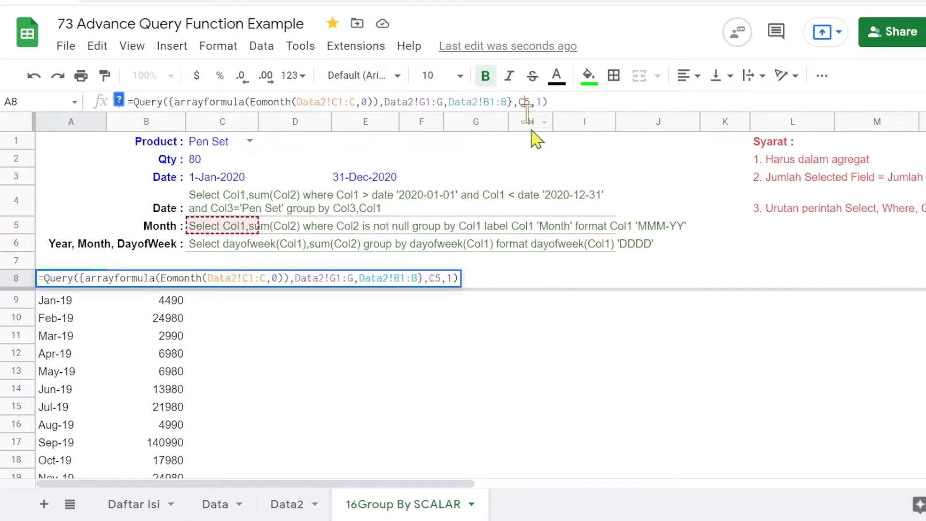
text(4)
key(Delete)
key(Return)
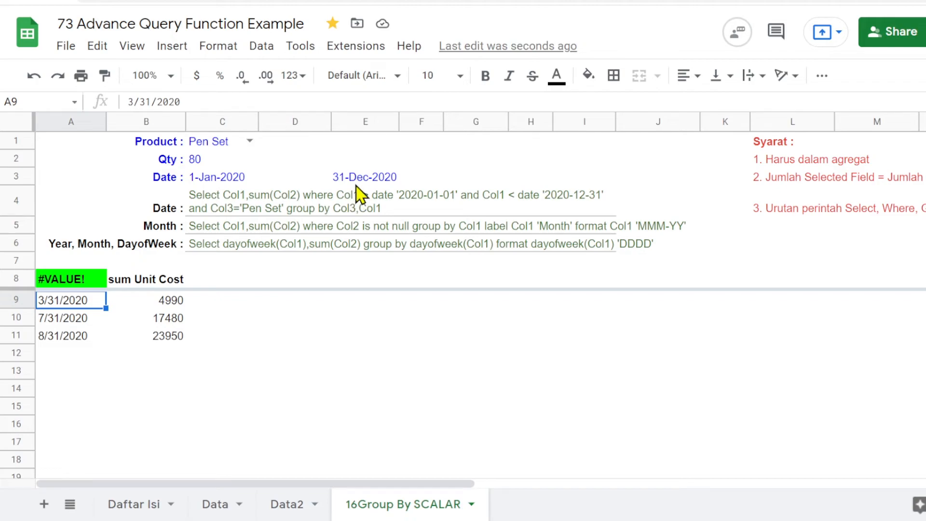
Set the start date in C3 to 1-Jan-2019.
click(216, 184)
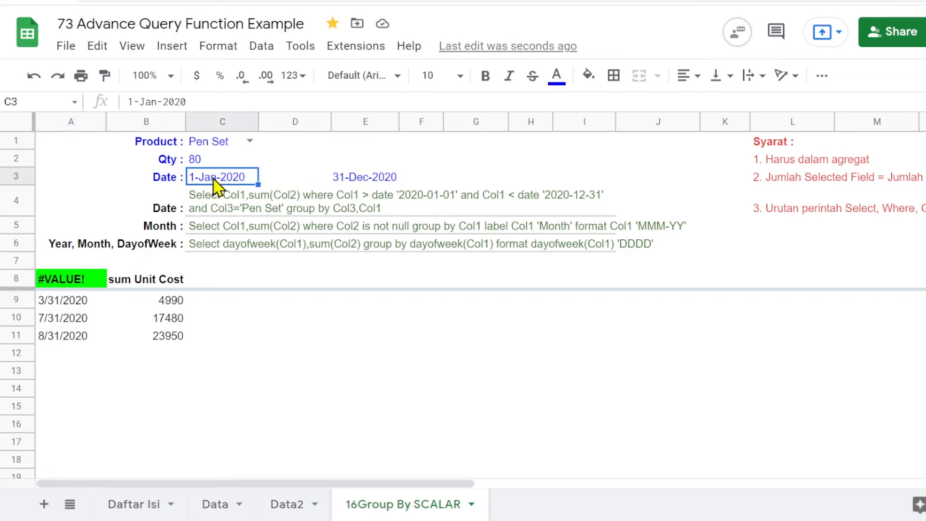
double_click(205, 183)
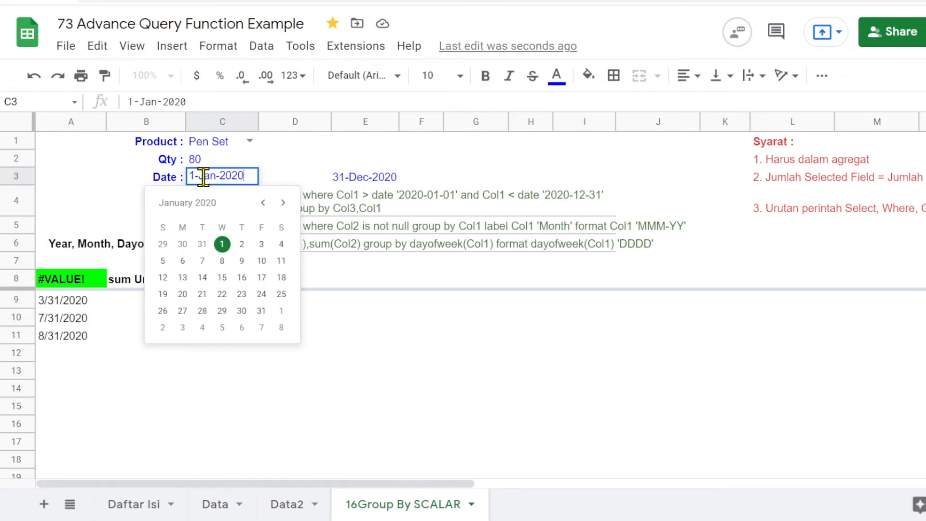
click(264, 202)
click(264, 203)
click(264, 203)
click(264, 203)
click(264, 203)
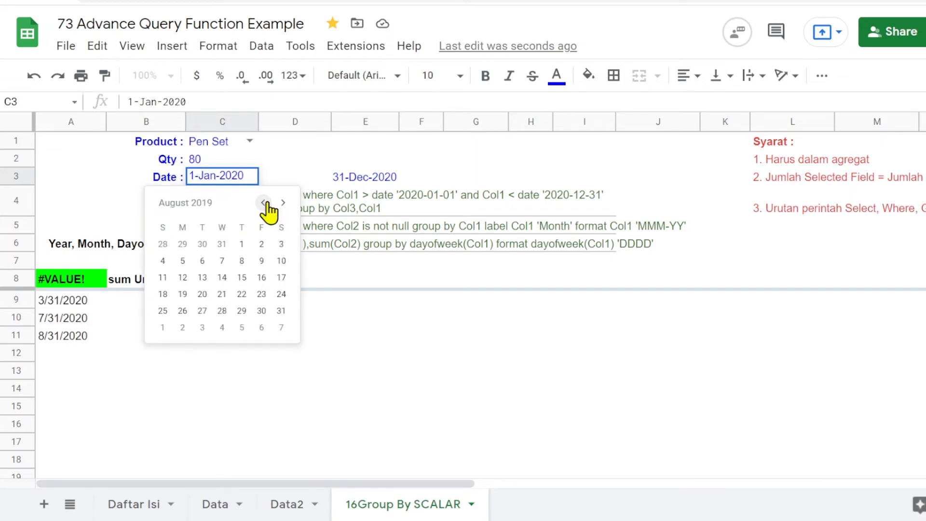
click(264, 202)
click(263, 203)
click(264, 202)
click(264, 202)
click(264, 203)
click(264, 203)
click(264, 203)
click(203, 245)
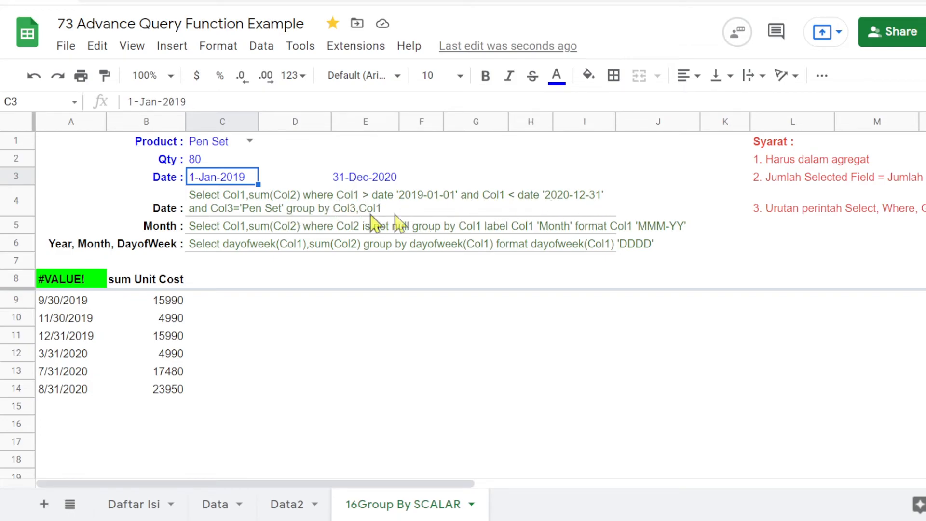
Add ", Col3" after sum(Col2) in the Select clause of the query text in C4.
click(206, 198)
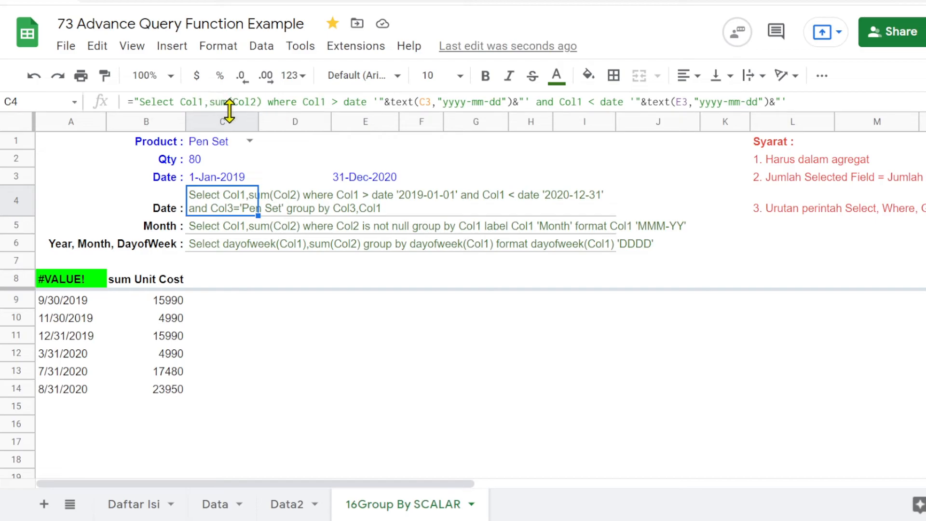
click(261, 103)
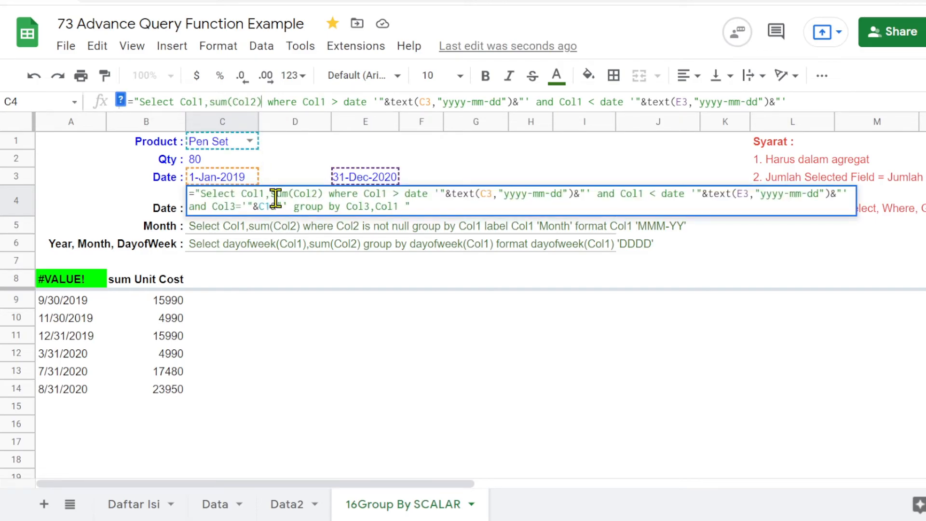
text(, Col3)
key(Return)
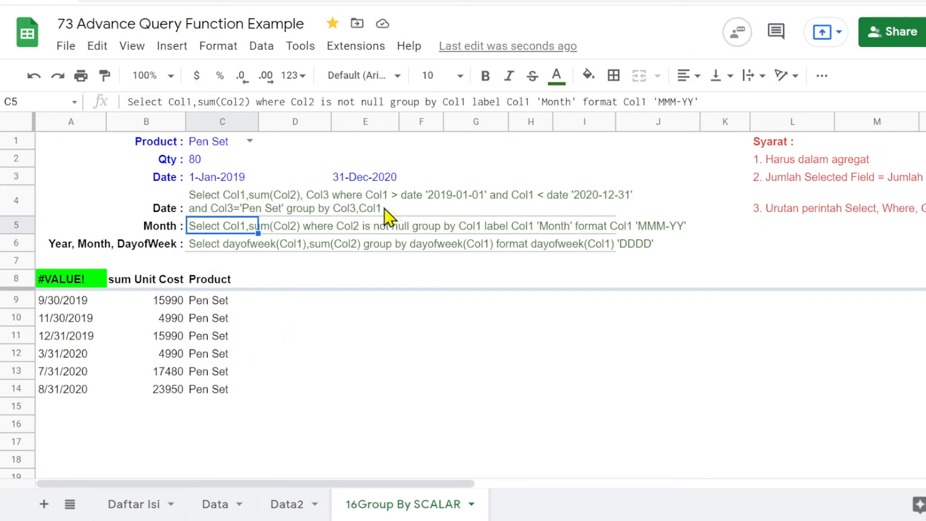
Append label Col1 'Month' Format Col1 'MMM-YY' after the group by clause of the query text in C4.
click(210, 202)
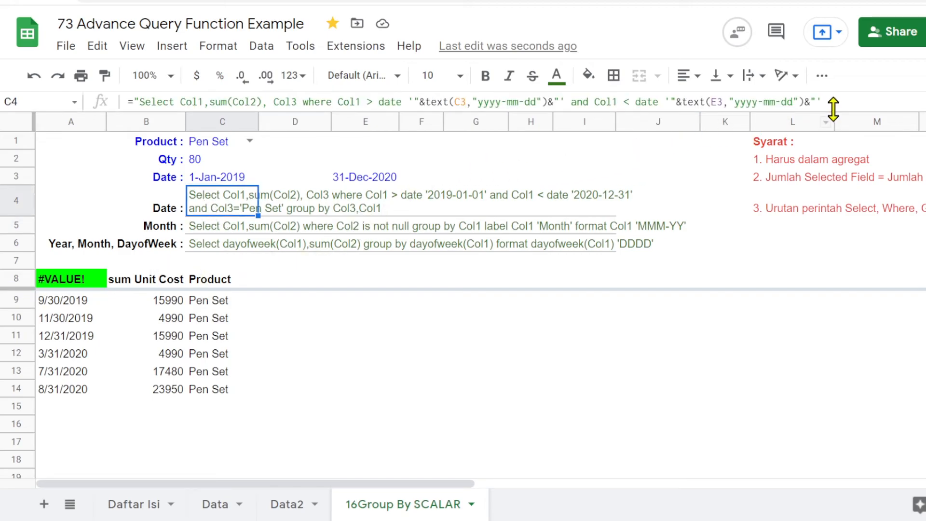
drag(327, 112, 327, 140)
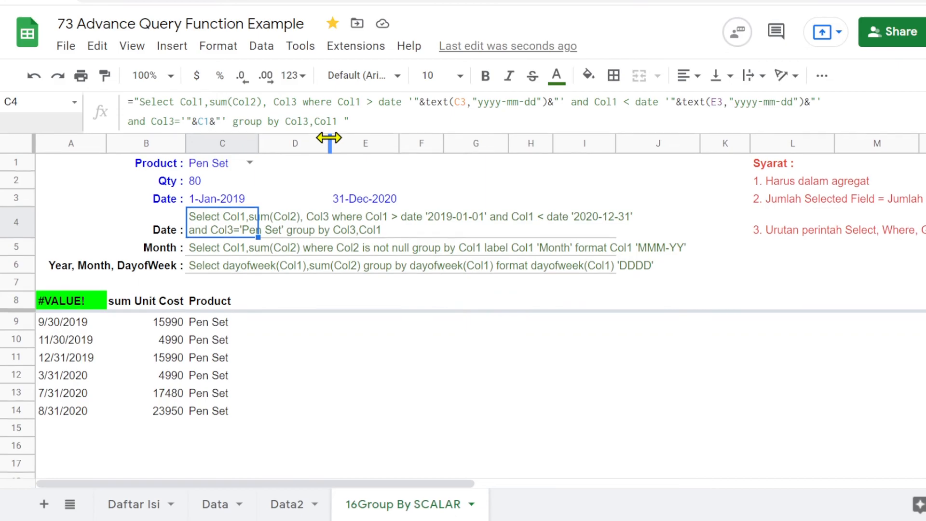
click(356, 121)
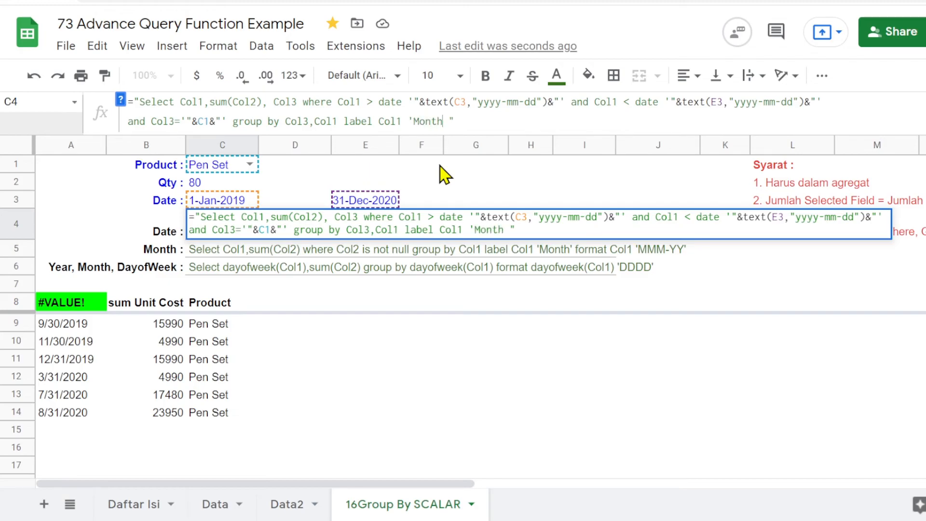
text(ormat Col1 'MMM-YY')
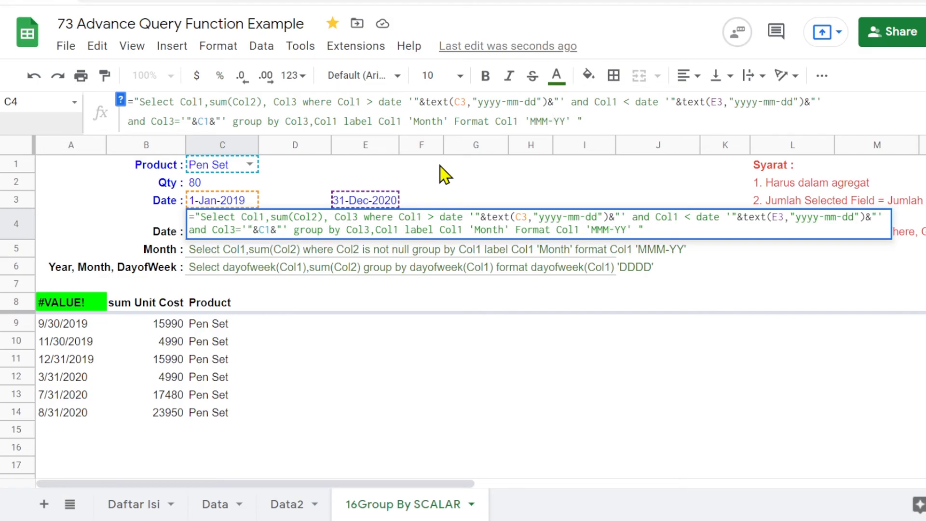
key(Return)
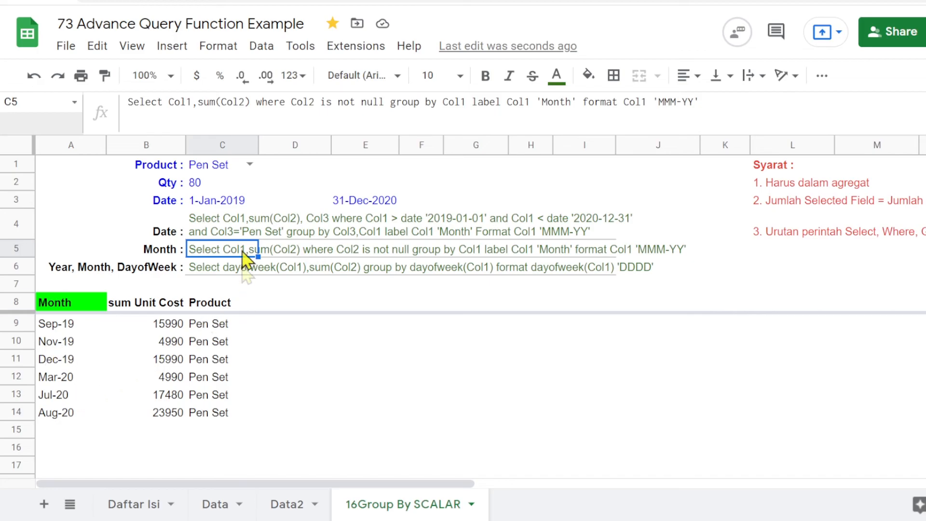
Filter the query by the product Binders and after that by Binder in C1, and look through the monthly rows.
click(249, 164)
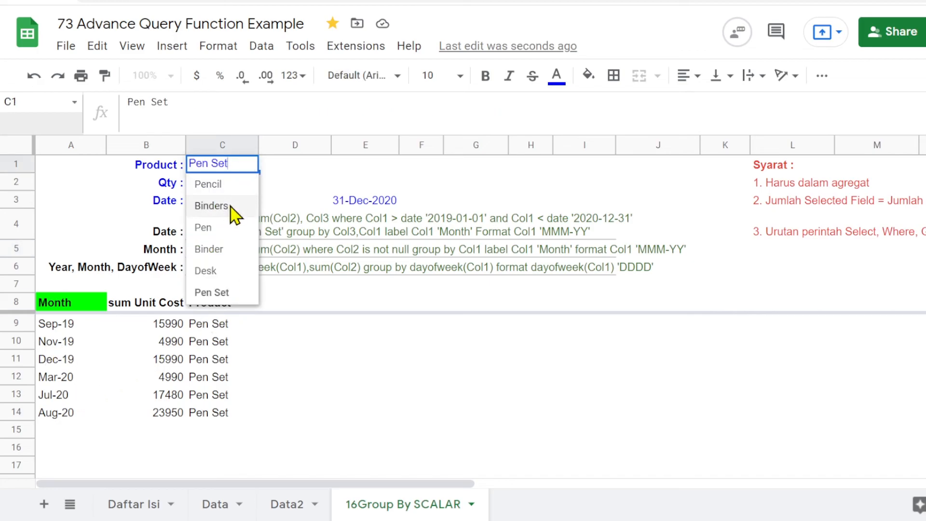
click(233, 206)
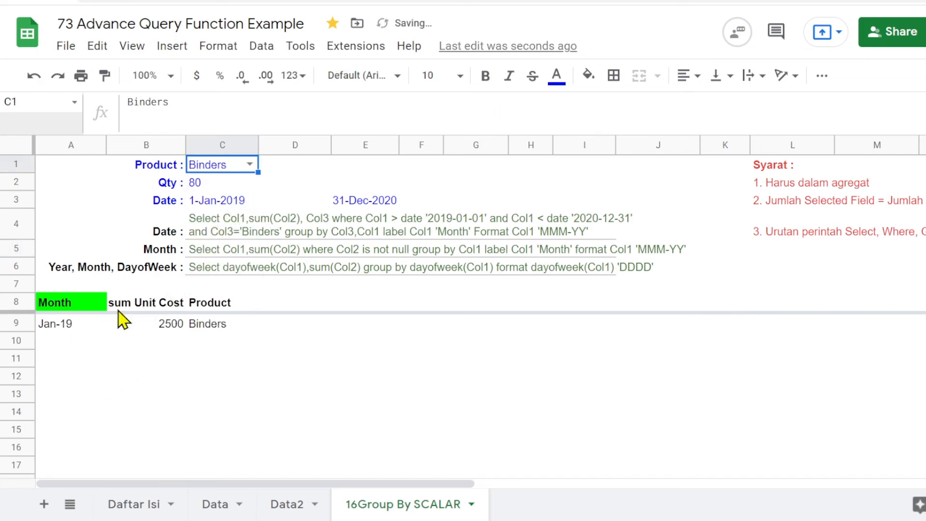
click(249, 164)
click(223, 249)
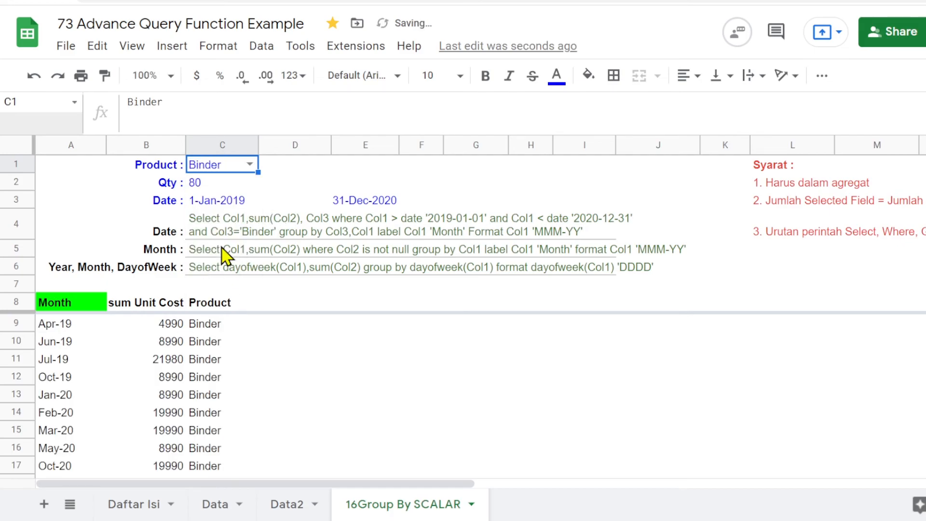
scroll(86, 340, down, 2)
scroll(87, 344, up, 2)
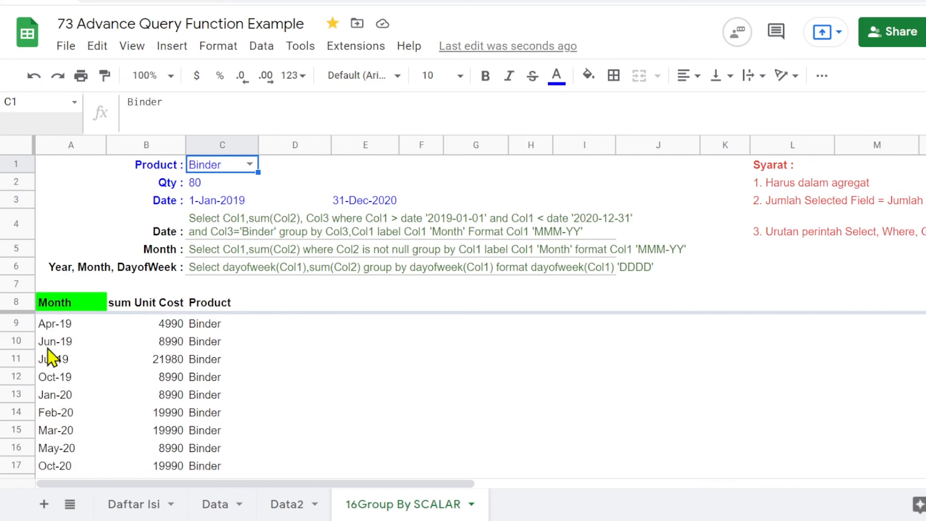
Examine the start date in C3 and the end date in E3 that bound the query's date range.
click(226, 207)
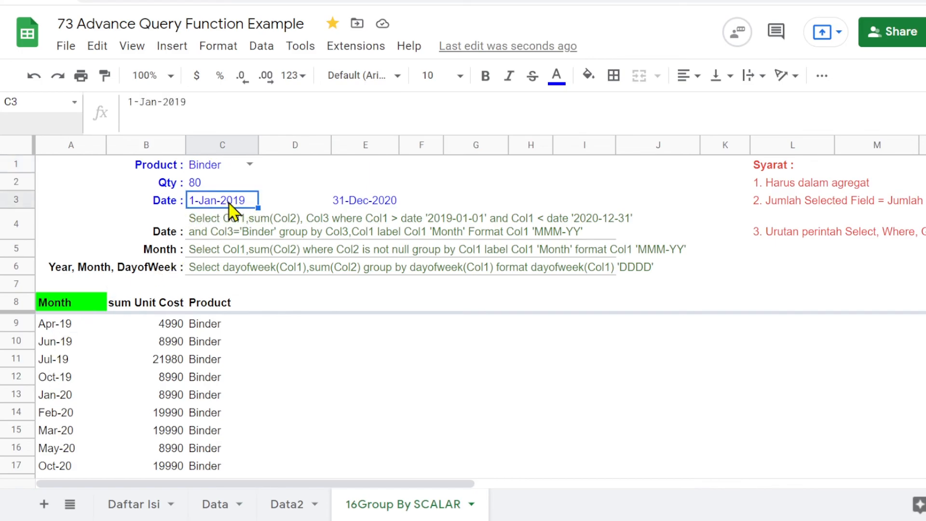
double_click(229, 208)
click(378, 205)
click(220, 206)
click(378, 205)
click(241, 207)
click(366, 208)
click(223, 209)
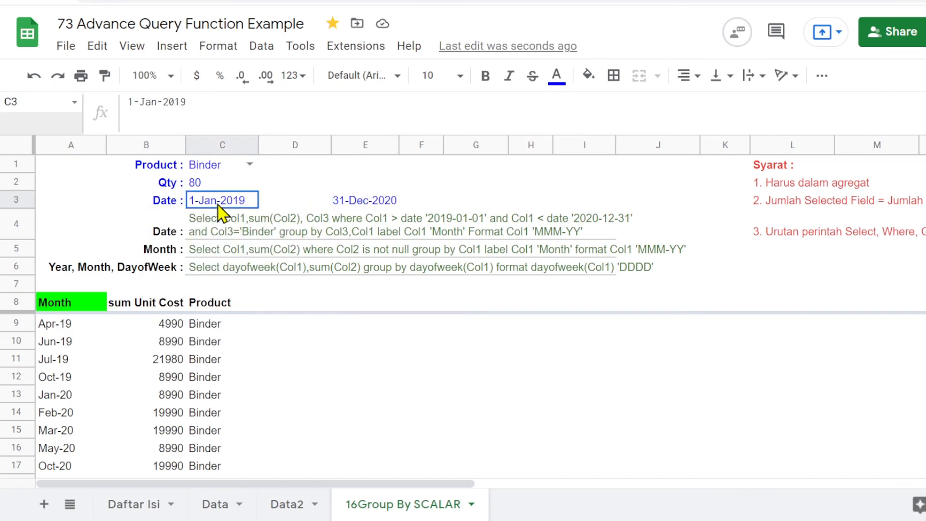
click(375, 211)
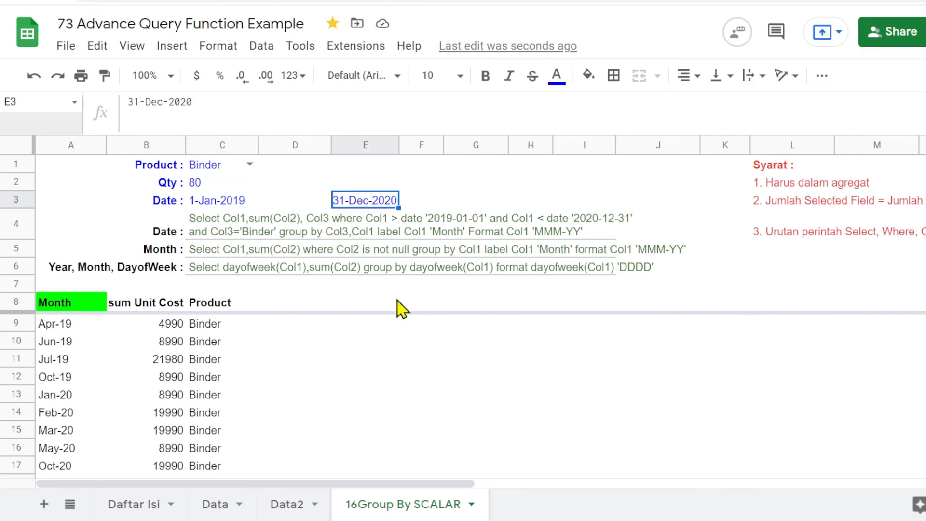